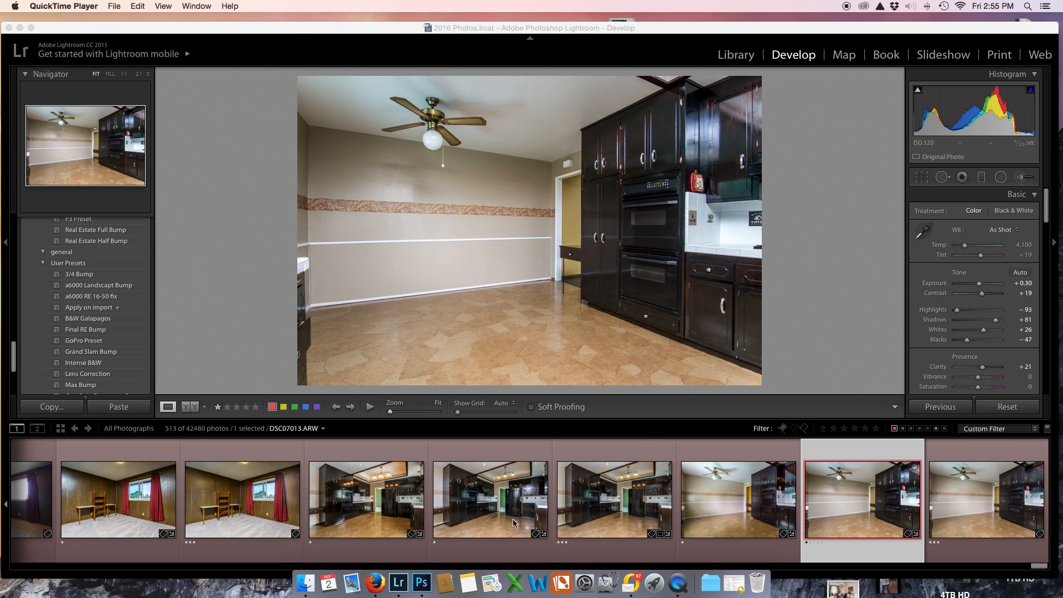
Step: View the edited kitchen photo, then return to the ceiling-fan room photo DSC07013.ARW
{"action": "left_click", "coordinate": [490, 512]}
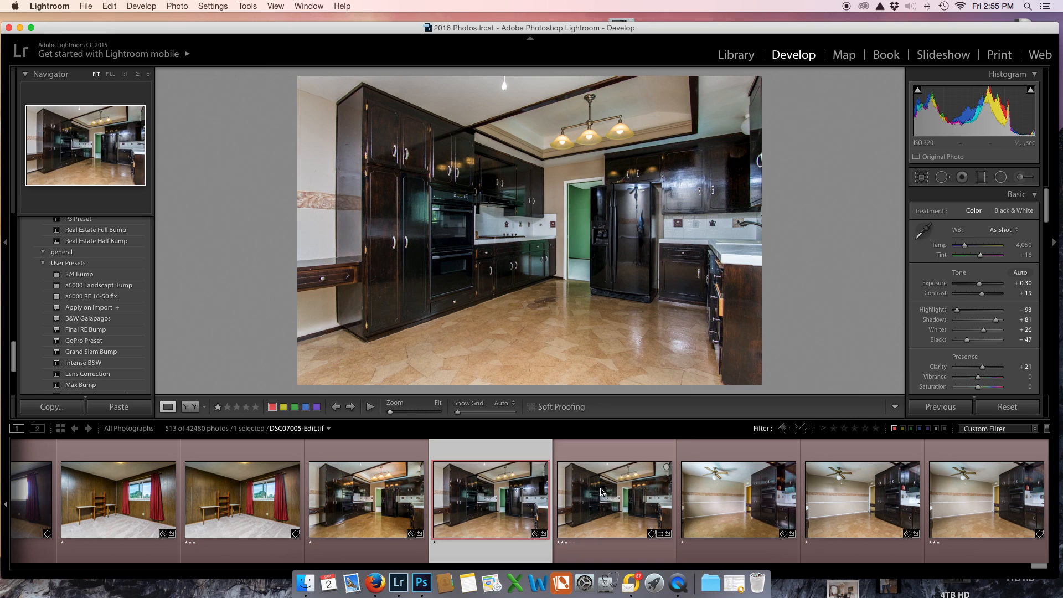
{"action": "left_click", "coordinate": [872, 506]}
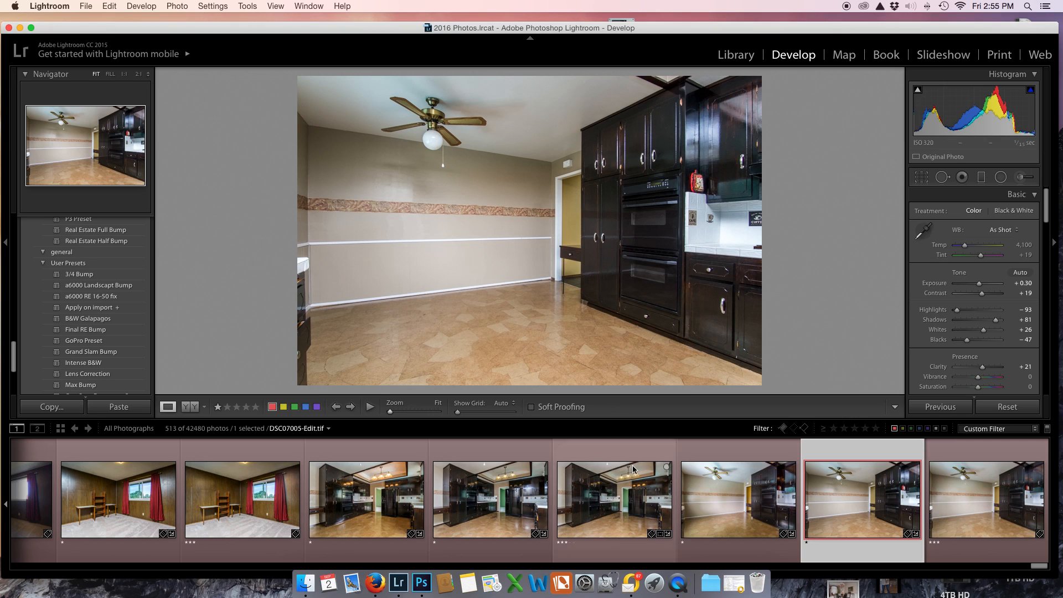
Step: Reset the develop settings of the two ceiling-fan room photos, DSC07012.ARW and DSC07013.ARW
{"action": "left_click", "coordinate": [743, 503]}
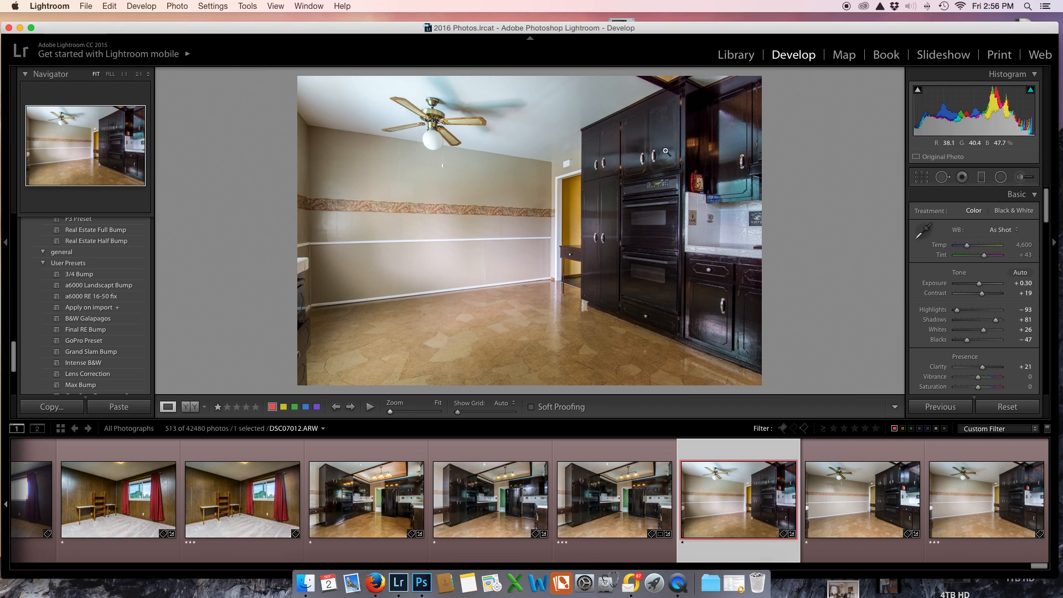
{"action": "left_click", "coordinate": [1008, 410]}
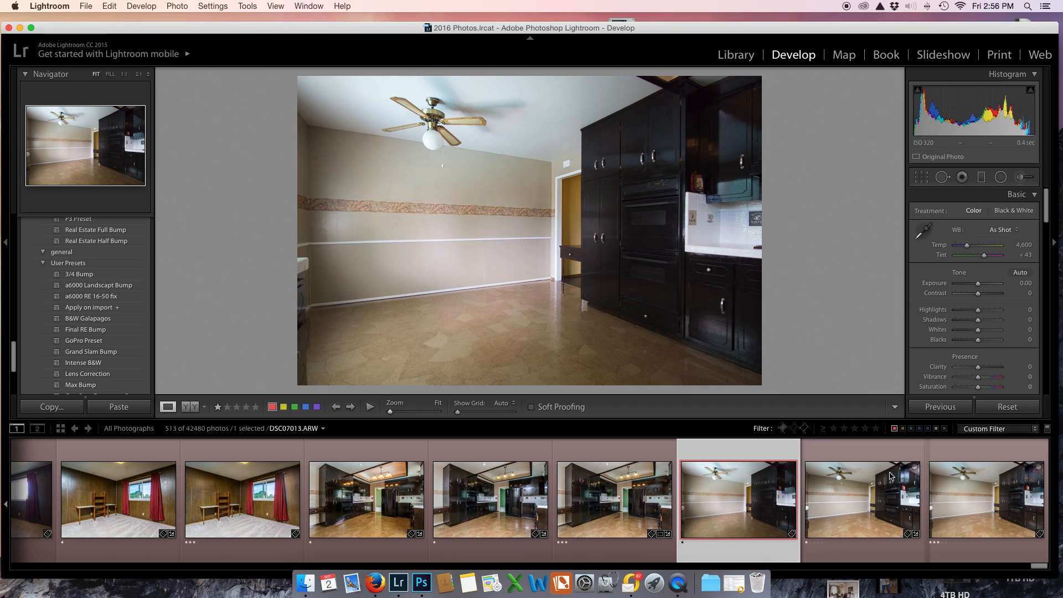
{"action": "left_click", "coordinate": [884, 507]}
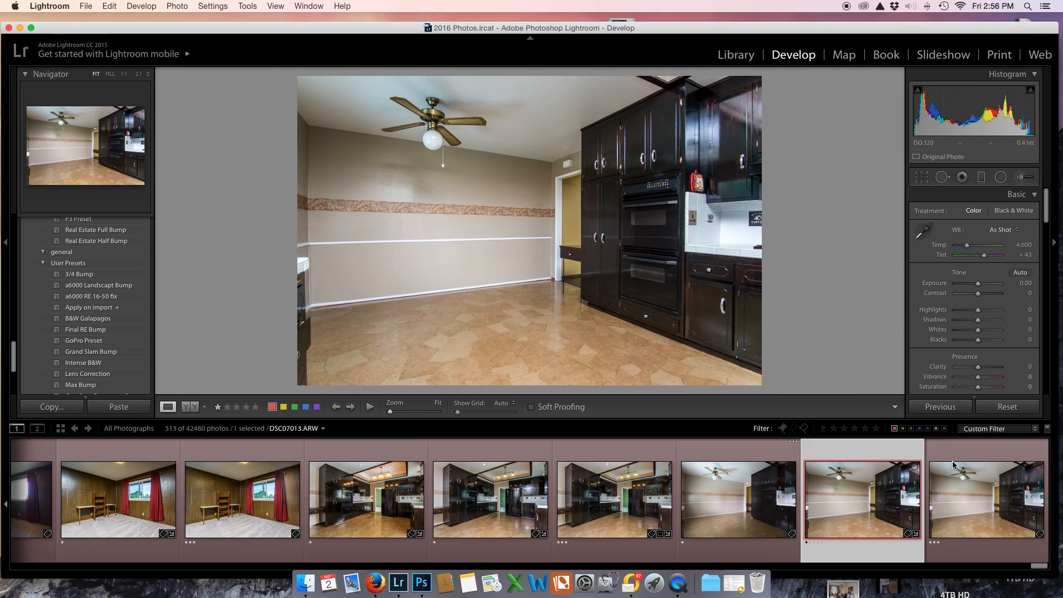
{"action": "left_click", "coordinate": [1008, 408]}
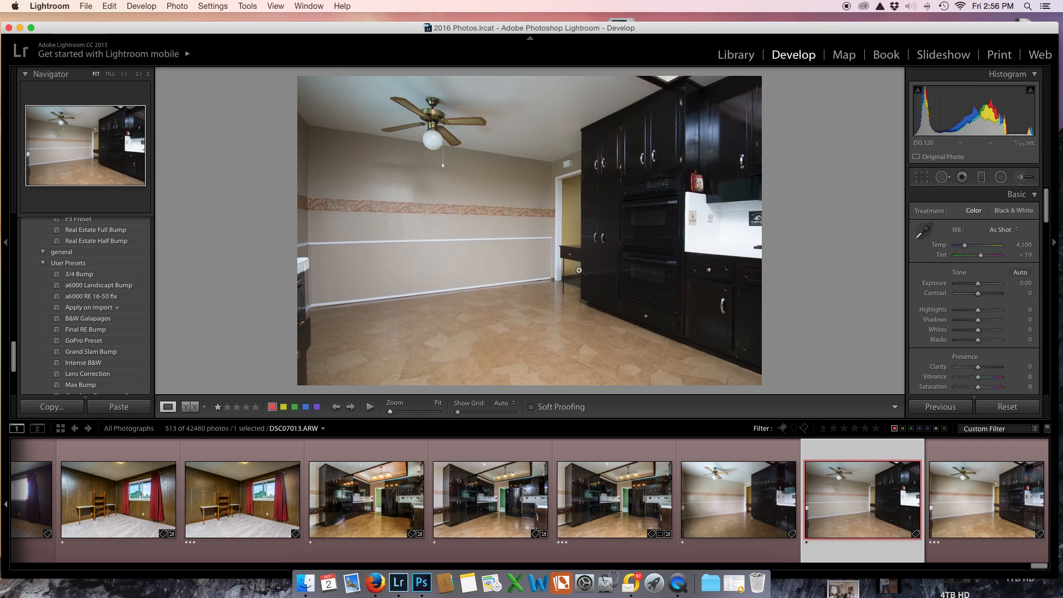
Step: Apply the Real Estate Full Bump preset to DSC07012.ARW and raise its exposure to +0.55
{"action": "left_click", "coordinate": [727, 490]}
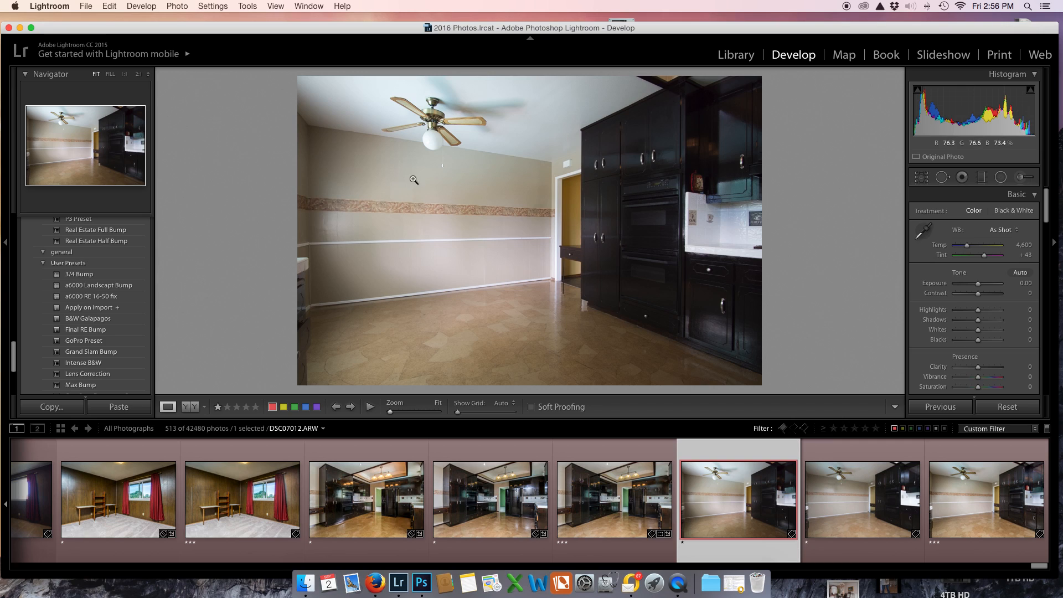
{"action": "left_click", "coordinate": [102, 232]}
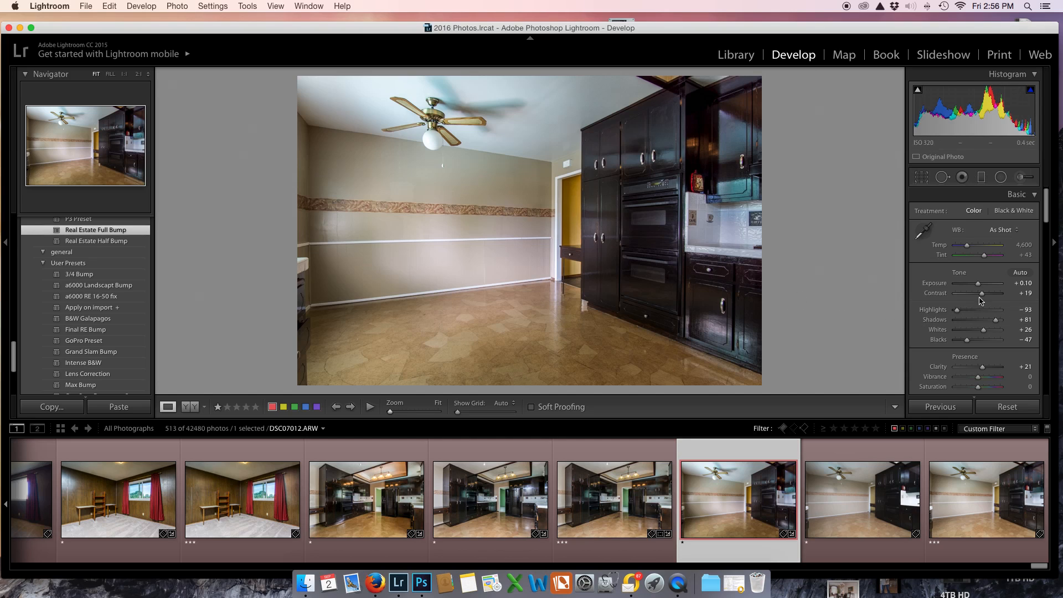
{"action": "left_click_drag", "start_coordinate": [979, 285], "coordinate": [982, 285]}
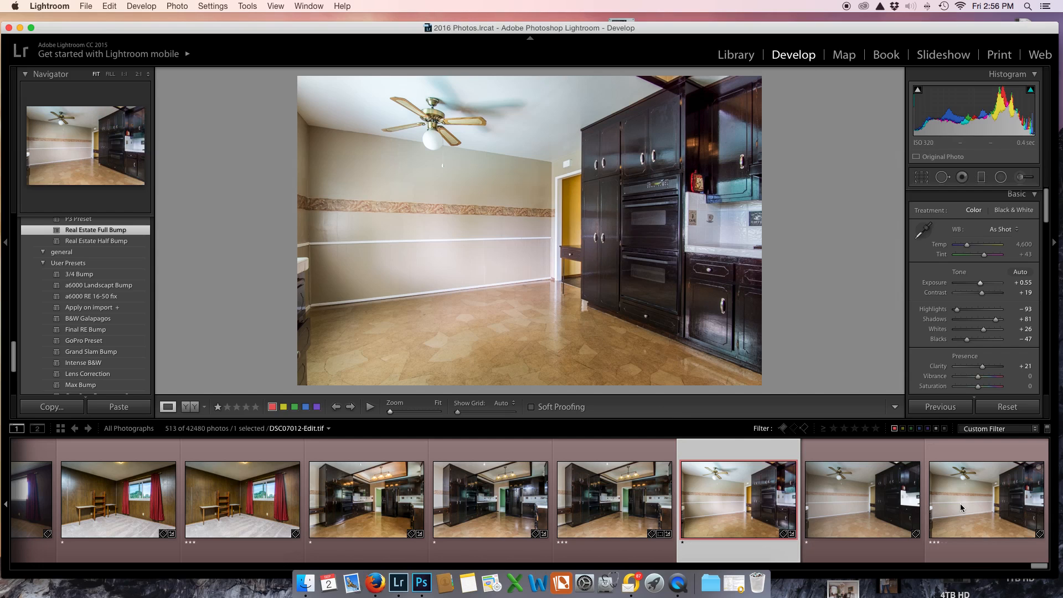
Step: Apply the Real Estate Full Bump preset to DSC07013.ARW and set its exposure to +0.30
{"action": "left_click", "coordinate": [862, 505]}
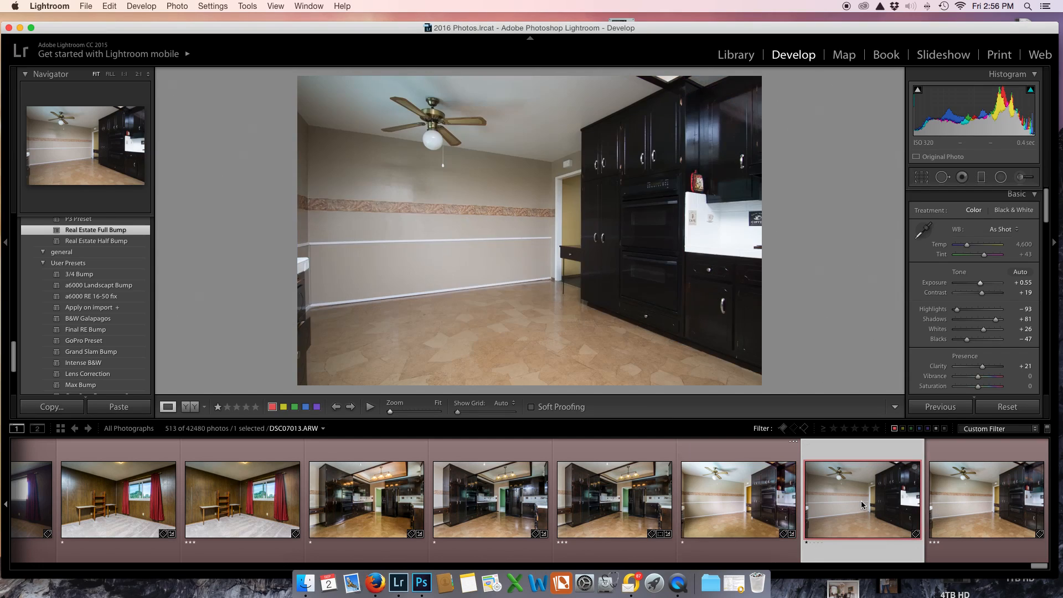
{"action": "left_click", "coordinate": [93, 231]}
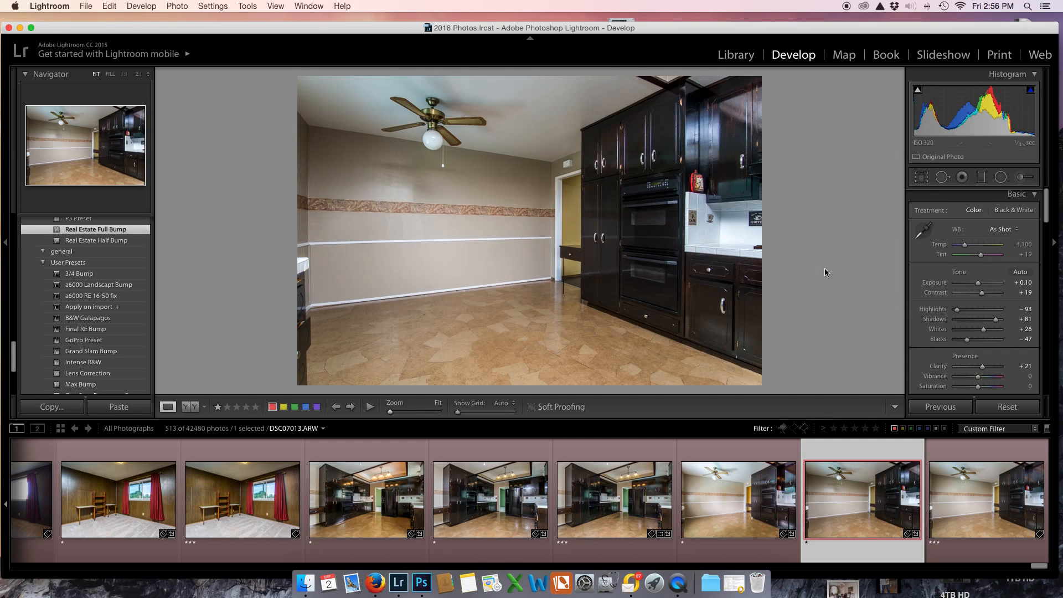
{"action": "left_click_drag", "start_coordinate": [980, 286], "coordinate": [979, 287]}
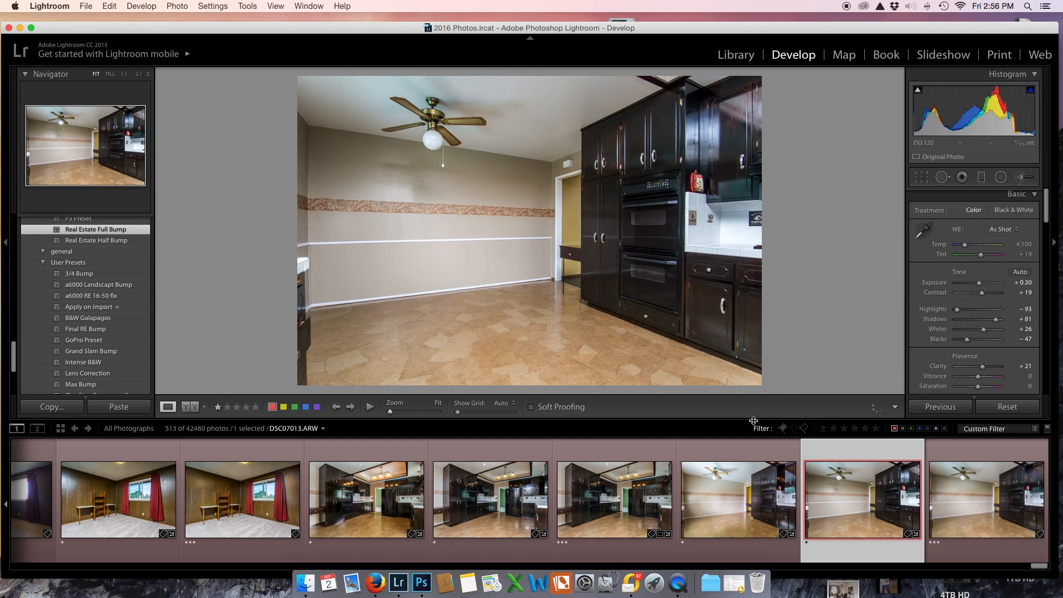
Step: Compare the adjusted DSC07012.ARW and DSC07013.ARW by viewing them alternately, checking walls, cabinets and floor
{"action": "left_click", "coordinate": [719, 504]}
{"action": "left_click", "coordinate": [856, 509]}
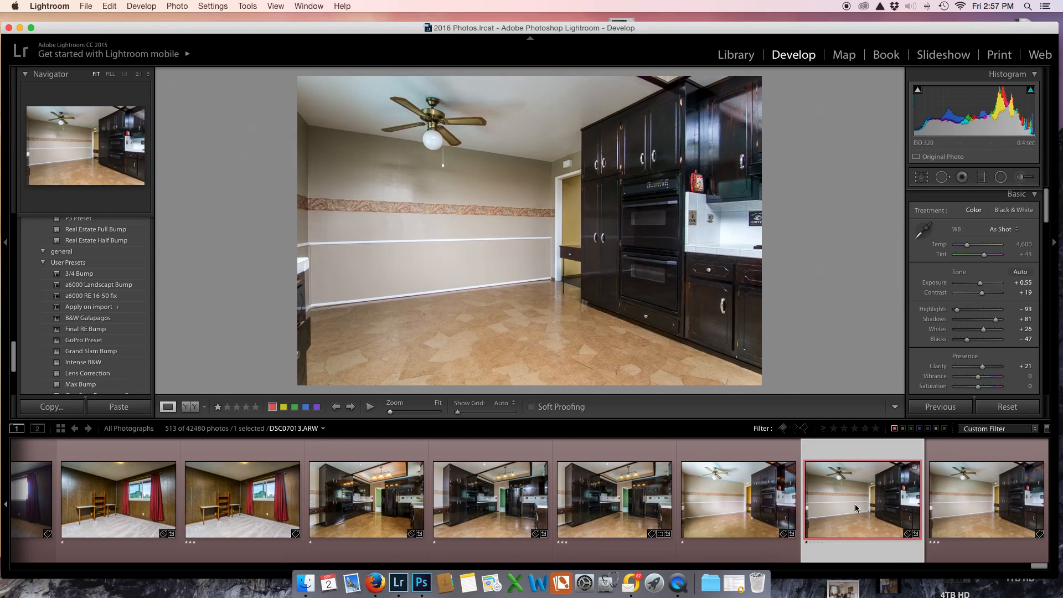
{"action": "left_click", "coordinate": [739, 497]}
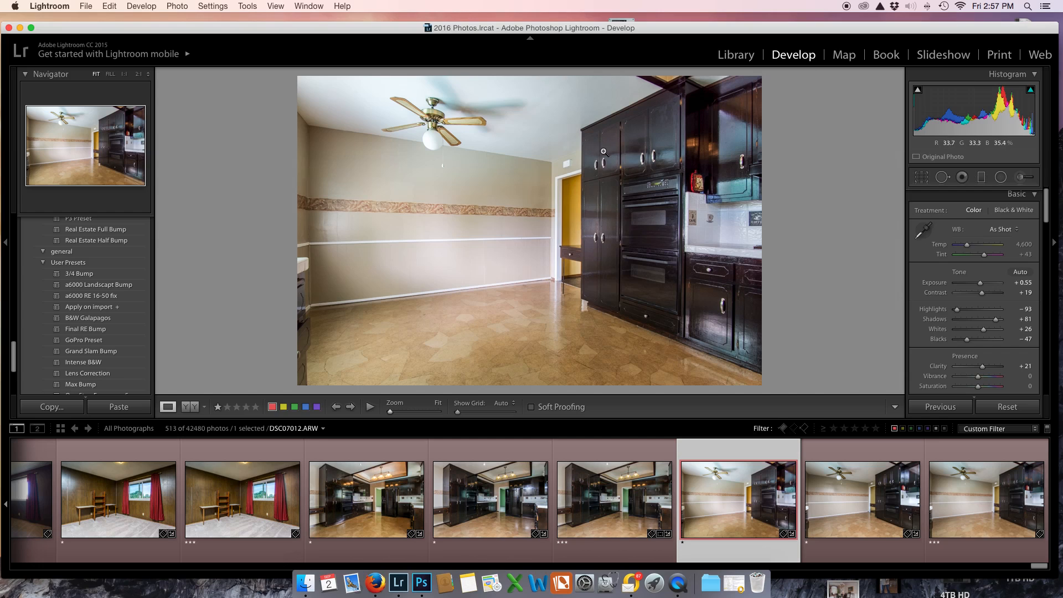
{"action": "left_click", "coordinate": [849, 486]}
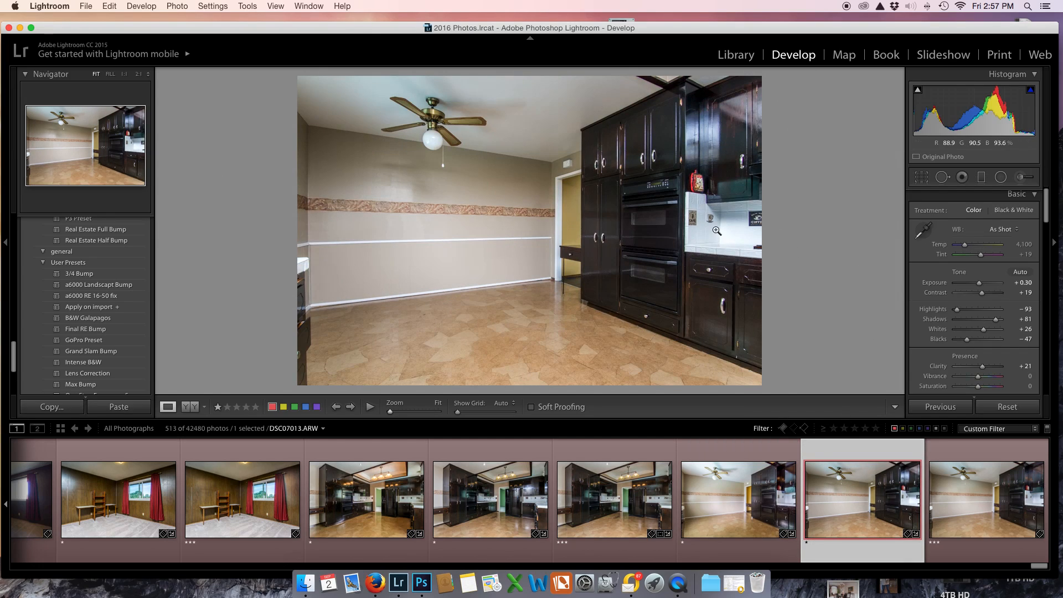
{"action": "left_click", "coordinate": [741, 480]}
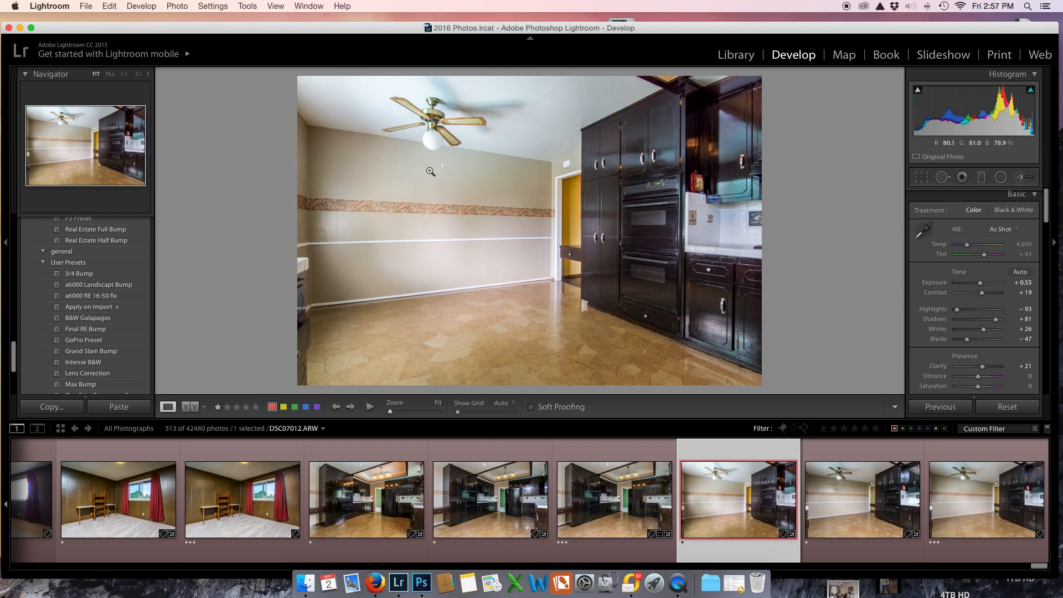
{"action": "left_click", "coordinate": [860, 498]}
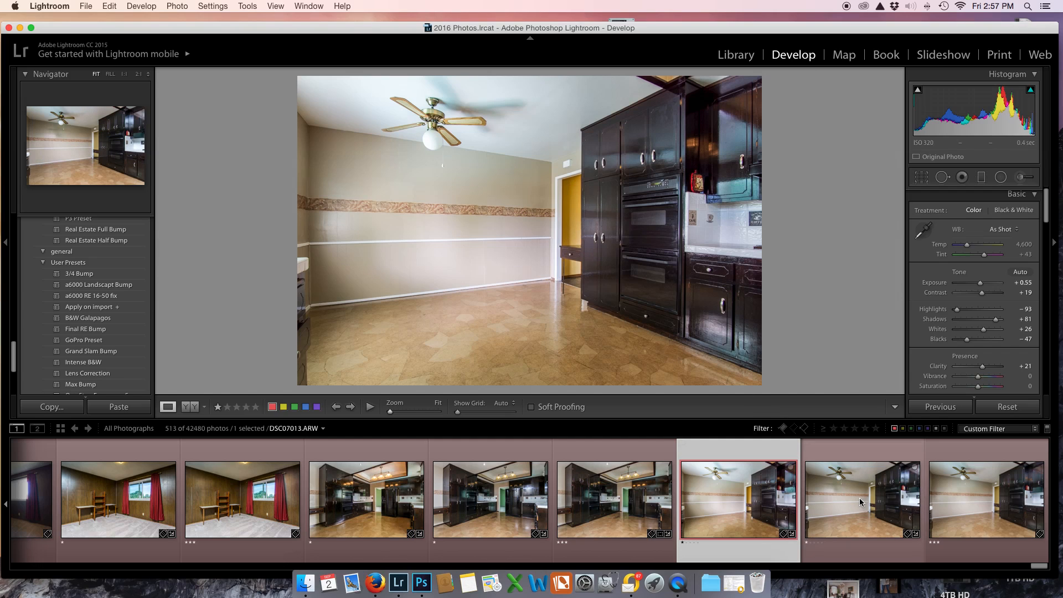
Step: Select DSC07012.ARW and DSC07013.ARW together and open them as layers of one document in Photoshop
{"action": "key", "text": "Left"}
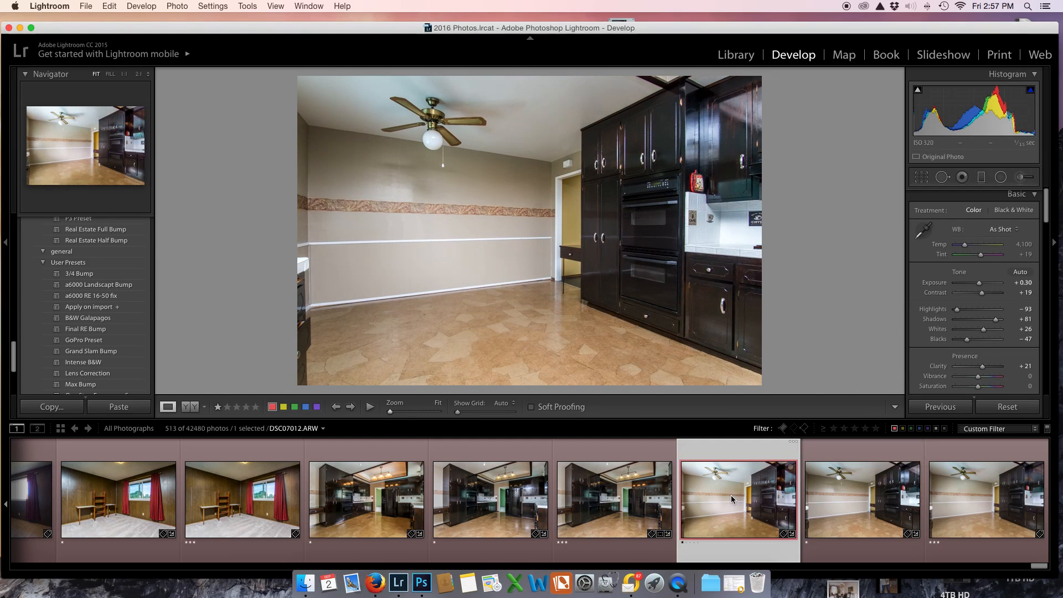
{"action": "left_click", "coordinate": [883, 504], "text": "super"}
{"action": "right_click", "coordinate": [566, 164]}
{"action": "key", "text": "Escape"}
{"action": "right_click", "coordinate": [580, 220]}
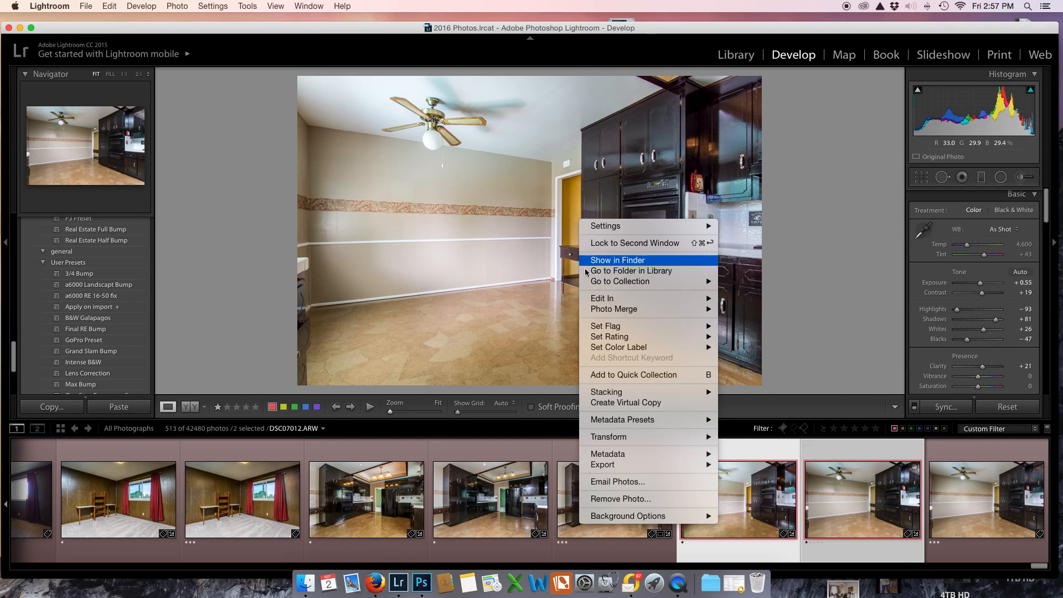
{"action": "mouse_move", "coordinate": [605, 299]}
{"action": "left_click", "coordinate": [733, 439]}
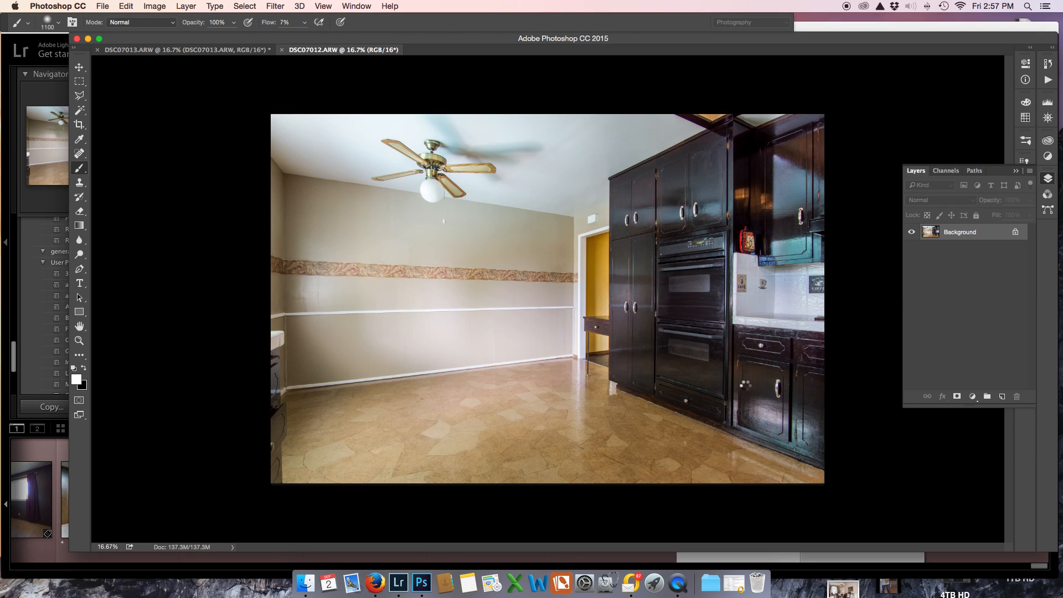
Step: Add a black layer mask to the DSC07012.ARW layer and make white the foreground colour
{"action": "key", "text": "x"}
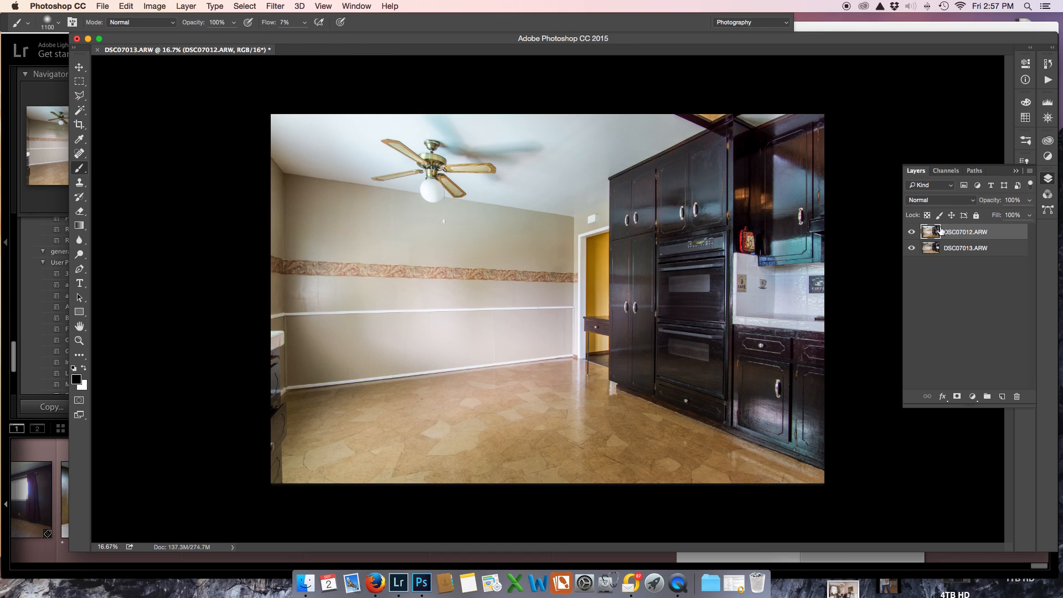
{"action": "left_click", "coordinate": [957, 398], "text": "alt"}
{"action": "key", "text": "x"}
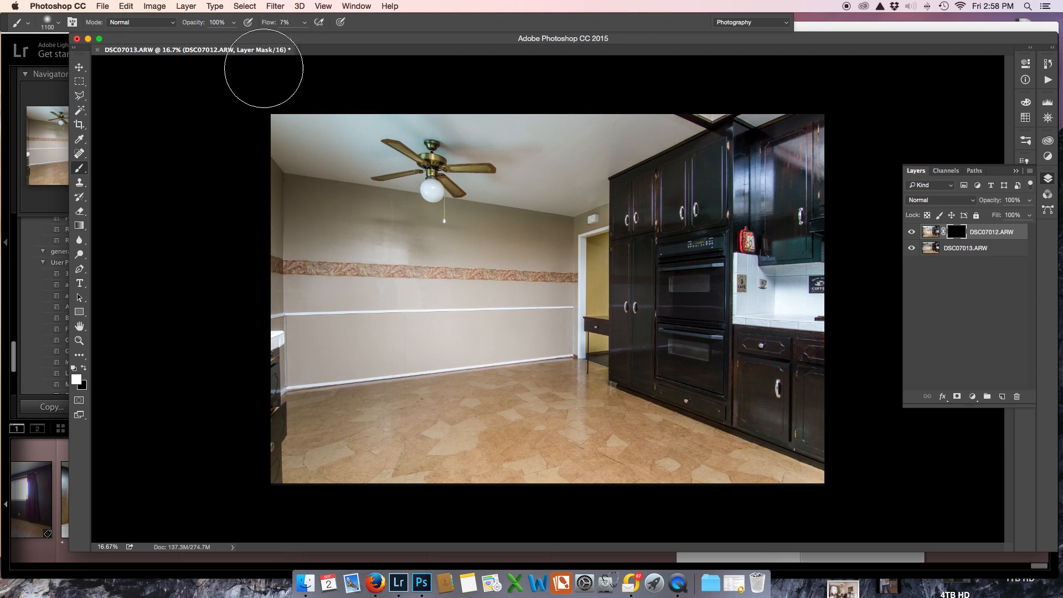
Step: Paint white on the DSC07012.ARW mask over the wall, cabinets, floor and ceiling with a soft 1100 px brush at 7% flow
{"action": "right_click", "coordinate": [412, 231]}
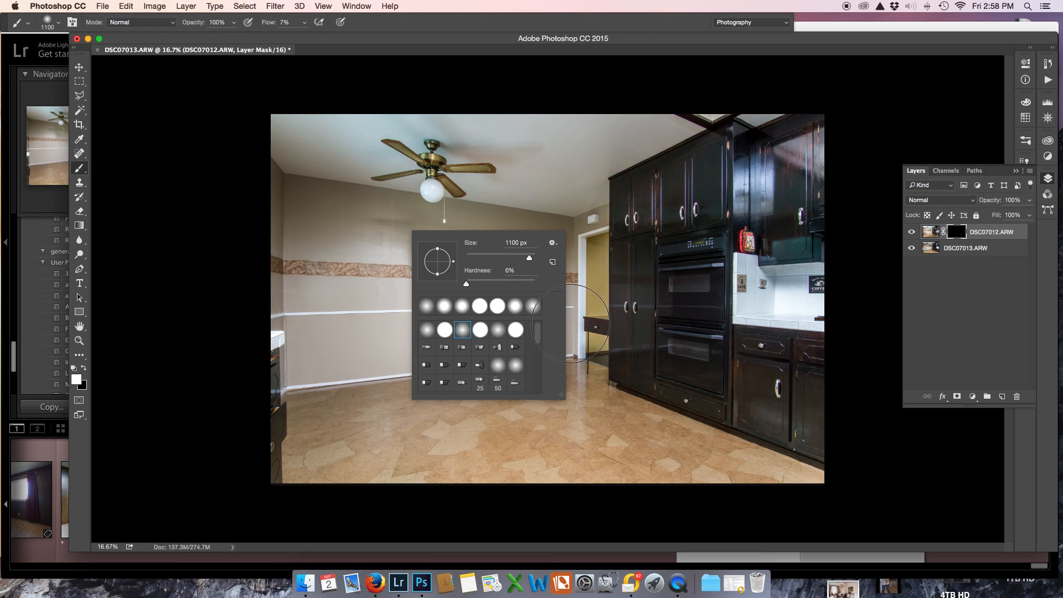
{"action": "key", "text": "Return"}
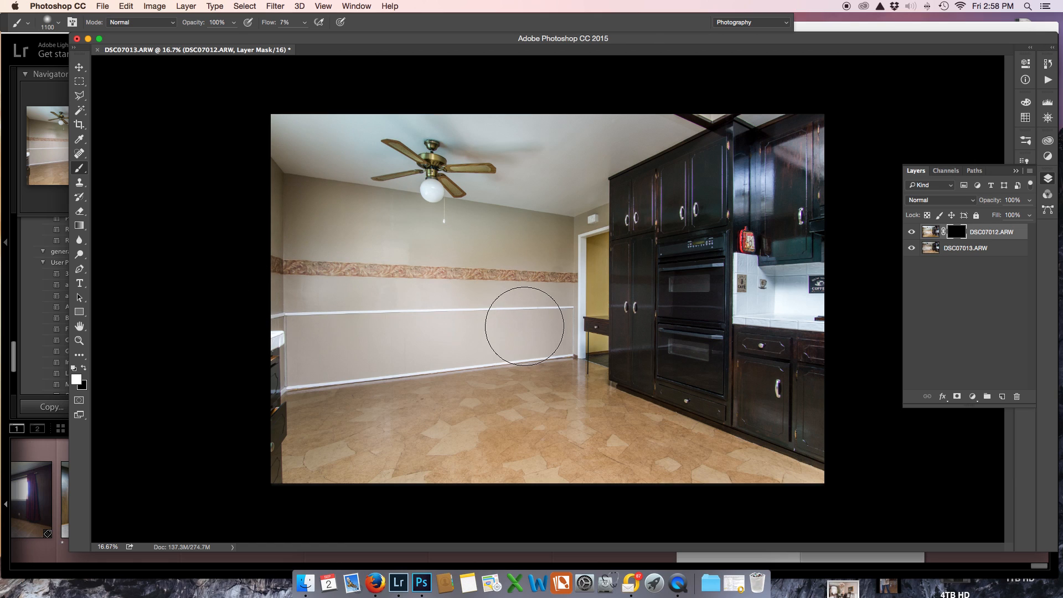
{"action": "mouse_move", "coordinate": [564, 219]}
{"action": "left_mouse_down"}
{"action": "mouse_move", "coordinate": [587, 294]}
{"action": "mouse_move", "coordinate": [463, 309]}
{"action": "left_mouse_up"}
{"action": "mouse_move", "coordinate": [849, 110]}
{"action": "left_mouse_down"}
{"action": "mouse_move", "coordinate": [762, 179]}
{"action": "mouse_move", "coordinate": [751, 176]}
{"action": "mouse_move", "coordinate": [750, 142]}
{"action": "mouse_move", "coordinate": [754, 208]}
{"action": "mouse_move", "coordinate": [759, 128]}
{"action": "mouse_move", "coordinate": [758, 211]}
{"action": "mouse_move", "coordinate": [776, 155]}
{"action": "mouse_move", "coordinate": [843, 223]}
{"action": "mouse_move", "coordinate": [775, 230]}
{"action": "mouse_move", "coordinate": [837, 224]}
{"action": "mouse_move", "coordinate": [813, 141]}
{"action": "mouse_move", "coordinate": [800, 226]}
{"action": "mouse_move", "coordinate": [775, 214]}
{"action": "mouse_move", "coordinate": [782, 245]}
{"action": "mouse_move", "coordinate": [903, 304]}
{"action": "left_mouse_up"}
{"action": "key", "text": "x"}
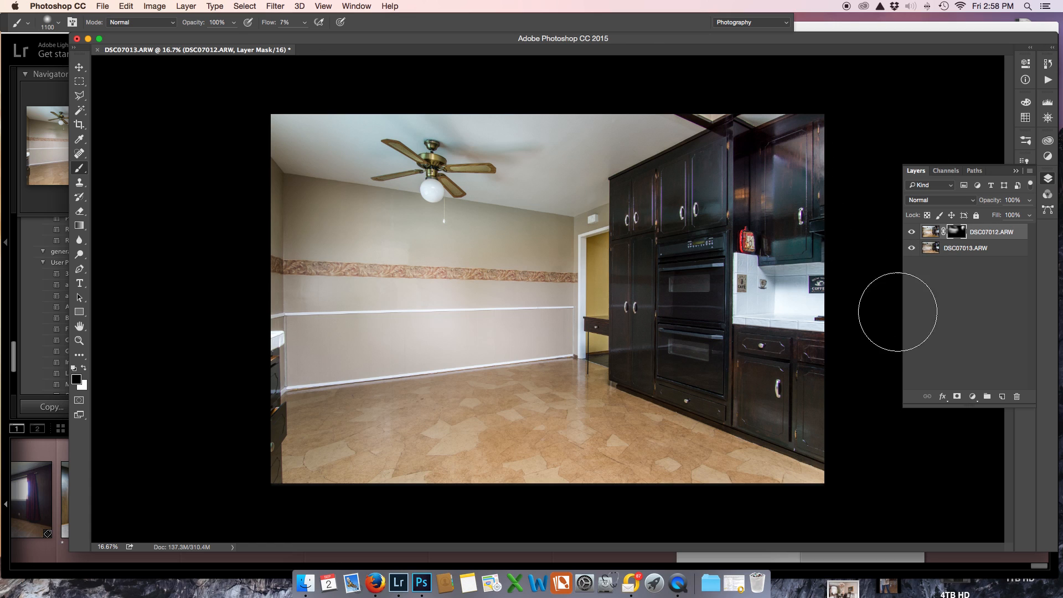
{"action": "key", "text": "x"}
{"action": "mouse_move", "coordinate": [841, 291]}
{"action": "left_mouse_down"}
{"action": "mouse_move", "coordinate": [754, 276]}
{"action": "mouse_move", "coordinate": [744, 281]}
{"action": "mouse_move", "coordinate": [834, 293]}
{"action": "mouse_move", "coordinate": [757, 283]}
{"action": "mouse_move", "coordinate": [773, 290]}
{"action": "mouse_move", "coordinate": [755, 289]}
{"action": "mouse_move", "coordinate": [632, 356]}
{"action": "mouse_move", "coordinate": [825, 391]}
{"action": "mouse_move", "coordinate": [643, 413]}
{"action": "mouse_move", "coordinate": [787, 475]}
{"action": "mouse_move", "coordinate": [616, 366]}
{"action": "mouse_move", "coordinate": [599, 379]}
{"action": "mouse_move", "coordinate": [724, 445]}
{"action": "mouse_move", "coordinate": [560, 371]}
{"action": "mouse_move", "coordinate": [307, 396]}
{"action": "mouse_move", "coordinate": [270, 390]}
{"action": "left_mouse_up"}
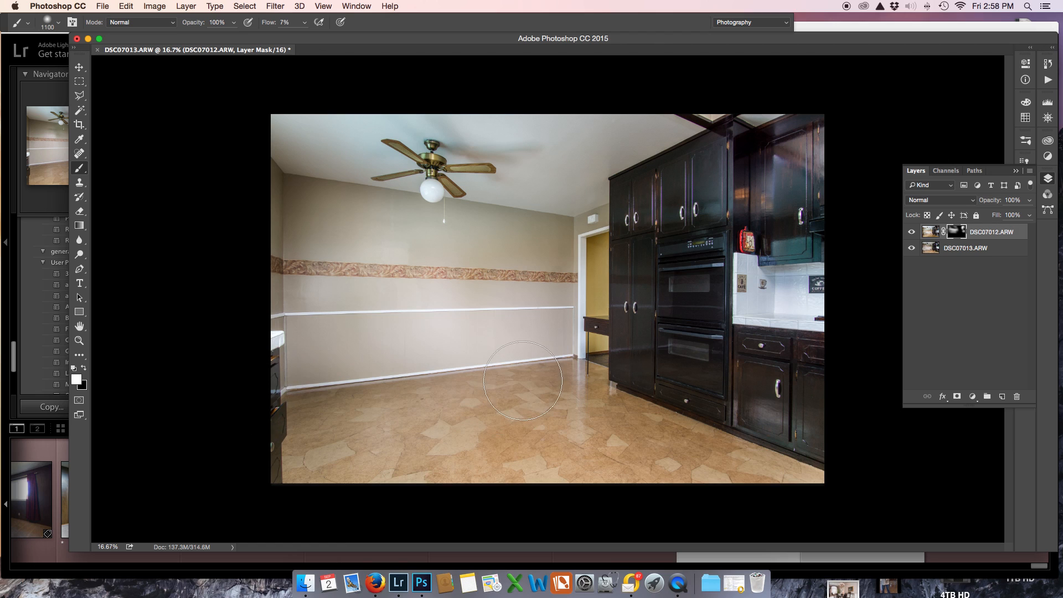
{"action": "mouse_move", "coordinate": [294, 223]}
{"action": "left_mouse_down"}
{"action": "mouse_move", "coordinate": [298, 118]}
{"action": "mouse_move", "coordinate": [283, 174]}
{"action": "mouse_move", "coordinate": [483, 149]}
{"action": "mouse_move", "coordinate": [561, 125]}
{"action": "mouse_move", "coordinate": [790, 107]}
{"action": "left_mouse_up"}
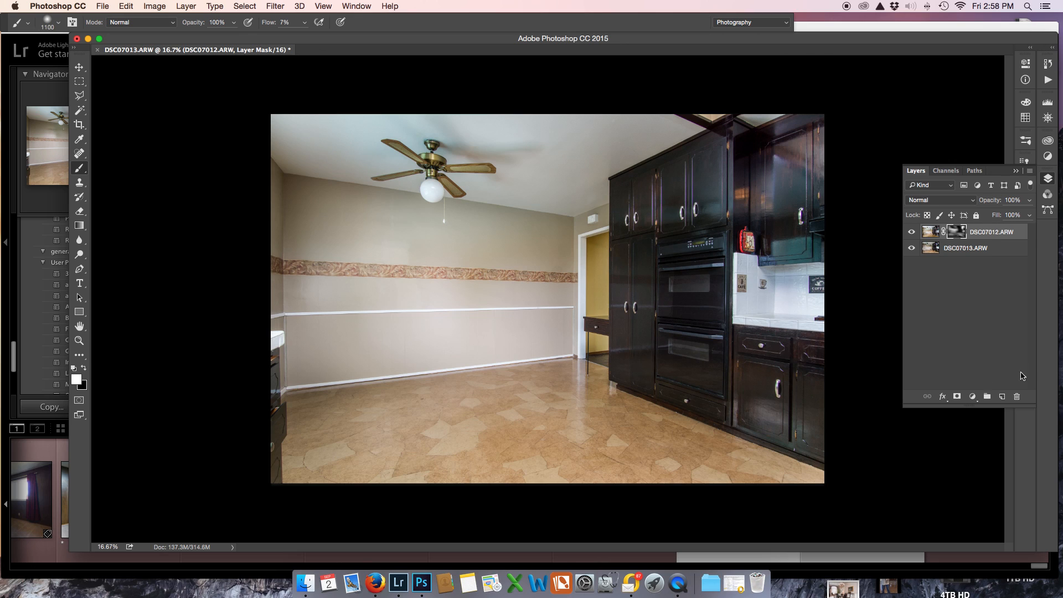
Step: Save the blended image and switch back to Lightroom
{"action": "key", "text": "super+s"}
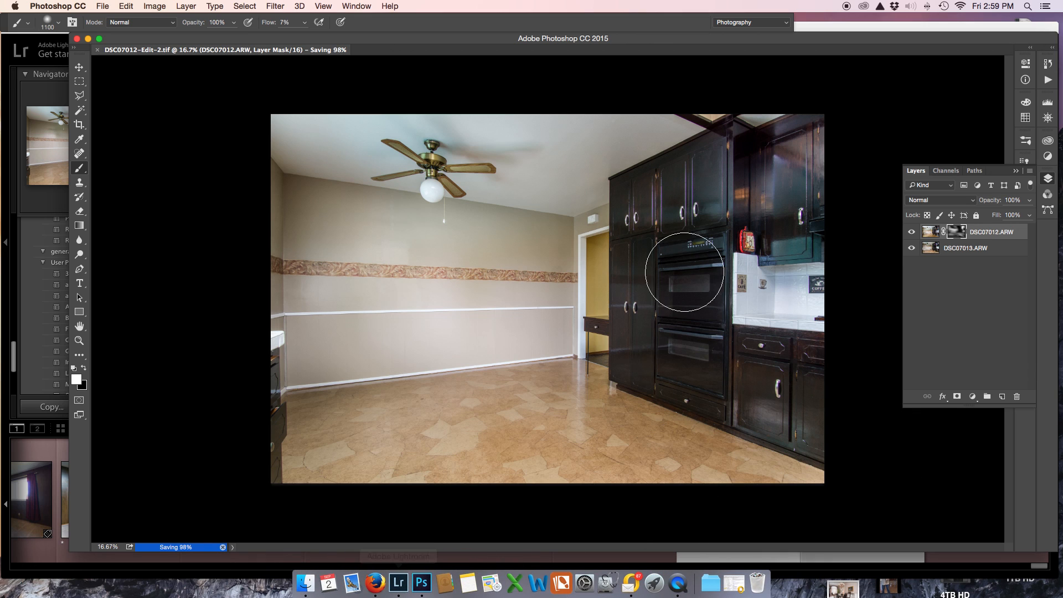
{"action": "left_click", "coordinate": [389, 574]}
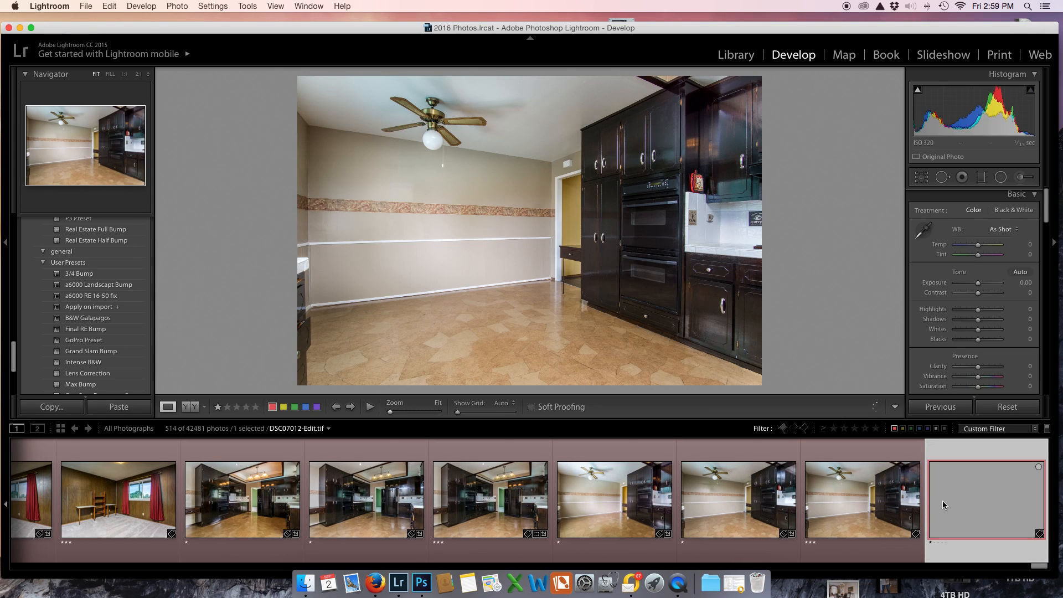
Step: Compare the new blend DSC07012-Edit-2.tif with the earlier three-star blend and the source photo DSC07013.ARW
{"action": "left_click", "coordinate": [867, 493]}
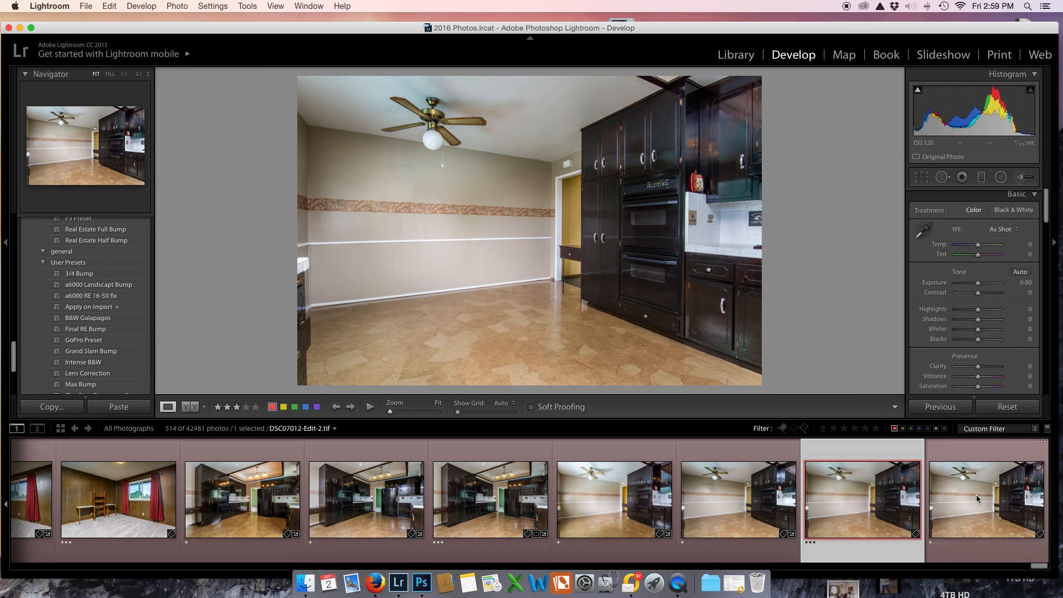
{"action": "left_click", "coordinate": [977, 496]}
{"action": "left_click", "coordinate": [859, 501]}
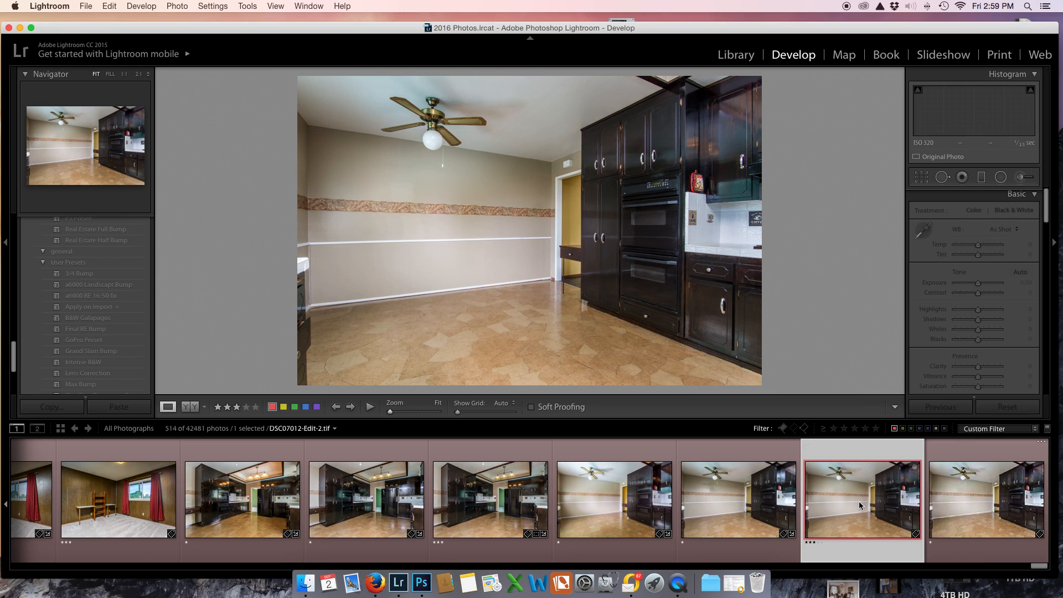
{"action": "left_click", "coordinate": [995, 509]}
{"action": "left_click", "coordinate": [757, 493]}
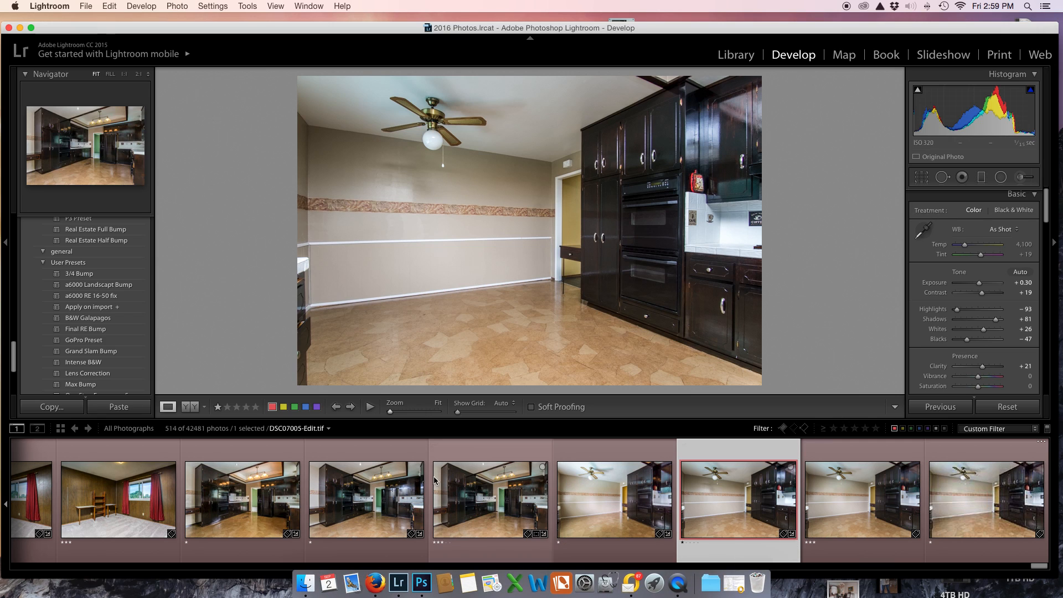
Step: View the kitchen photo full screen, return to the normal view, and display the warmer-toned kitchen shot beside it
{"action": "left_click", "coordinate": [370, 505]}
{"action": "key", "text": "shift+super+f"}
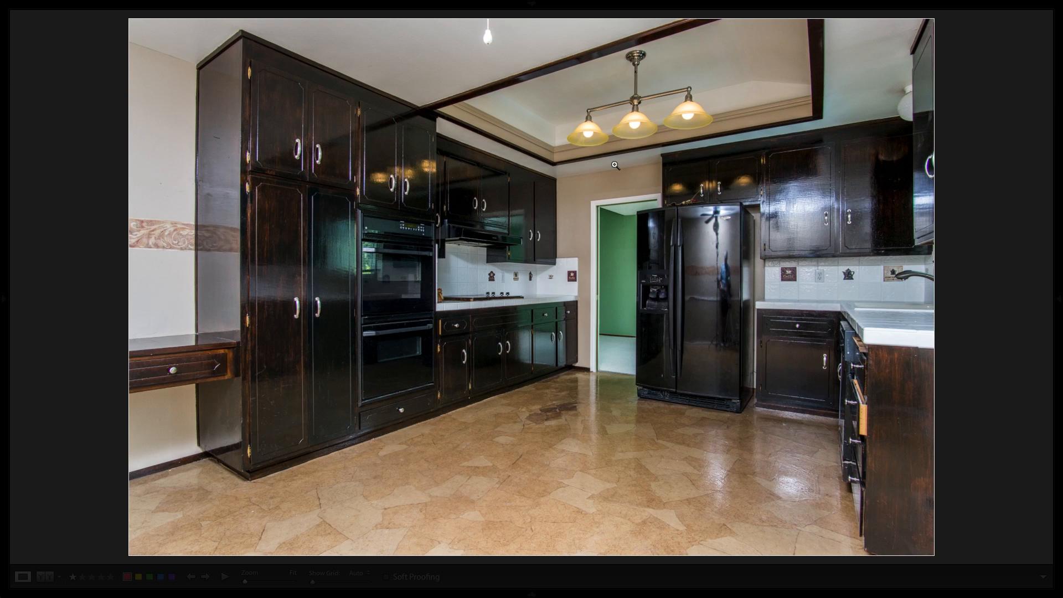
{"action": "key", "text": "shift+f"}
{"action": "key", "text": "l"}
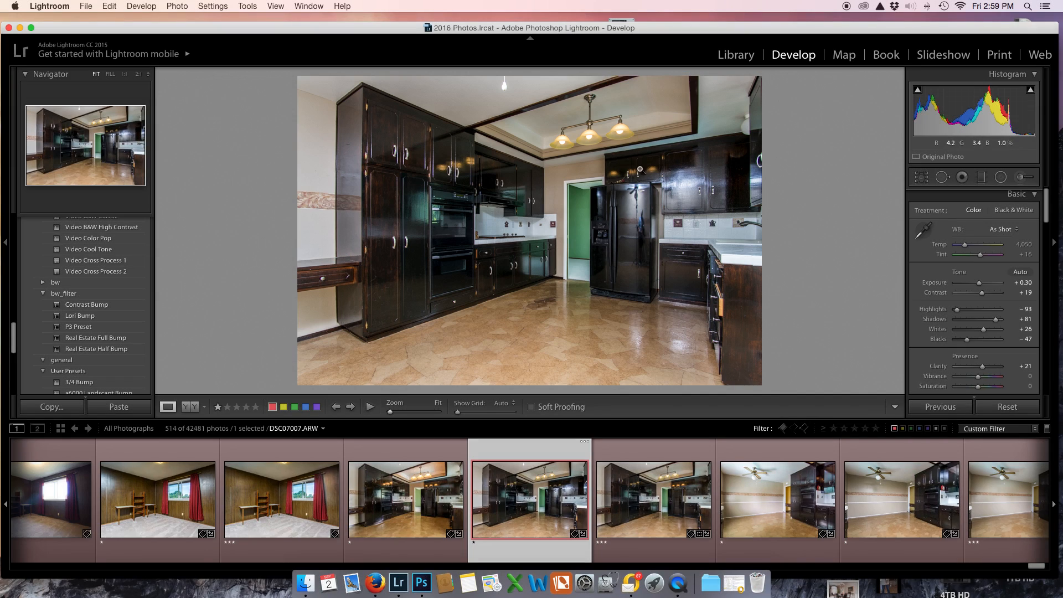
{"action": "left_click", "coordinate": [429, 488]}
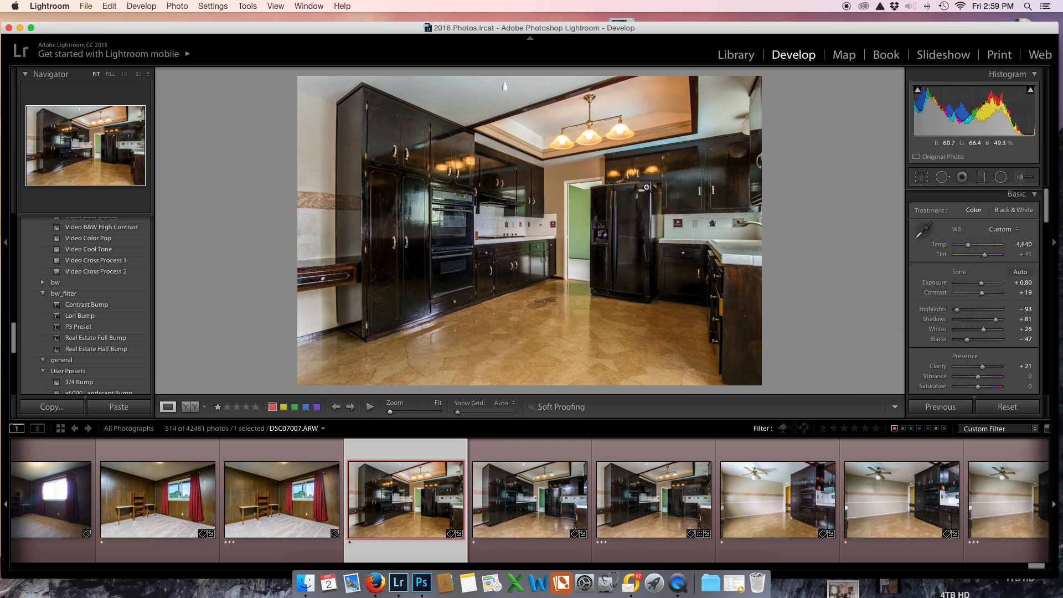
Step: Compare the warmer-toned kitchen exposure DSC07005.ARW with the cooler-toned exposure DSC07007.ARW by switching repeatedly between them
{"action": "key", "text": "Right"}
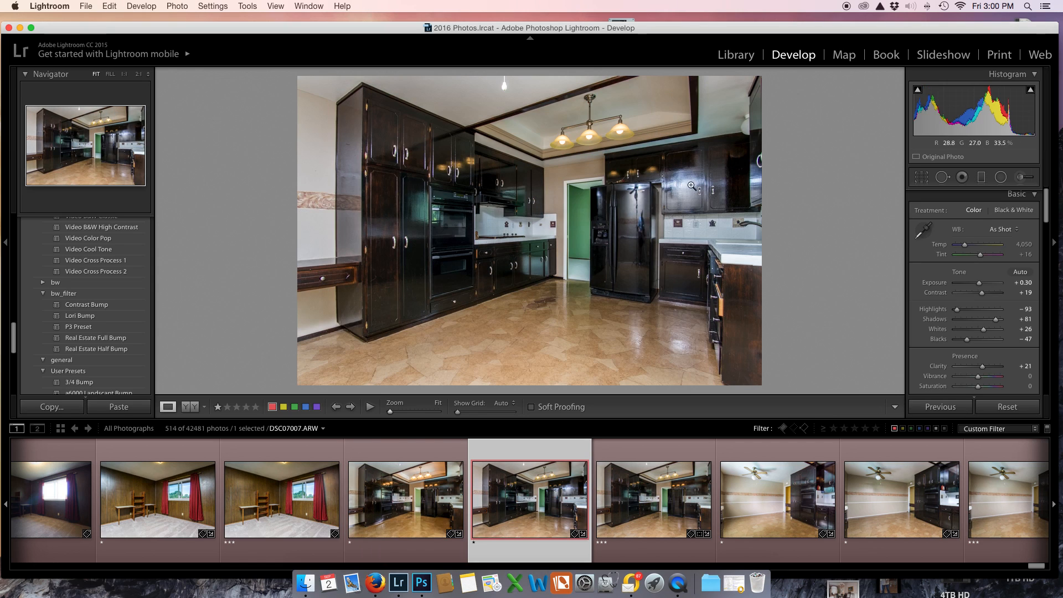
{"action": "key", "text": "super+Left"}
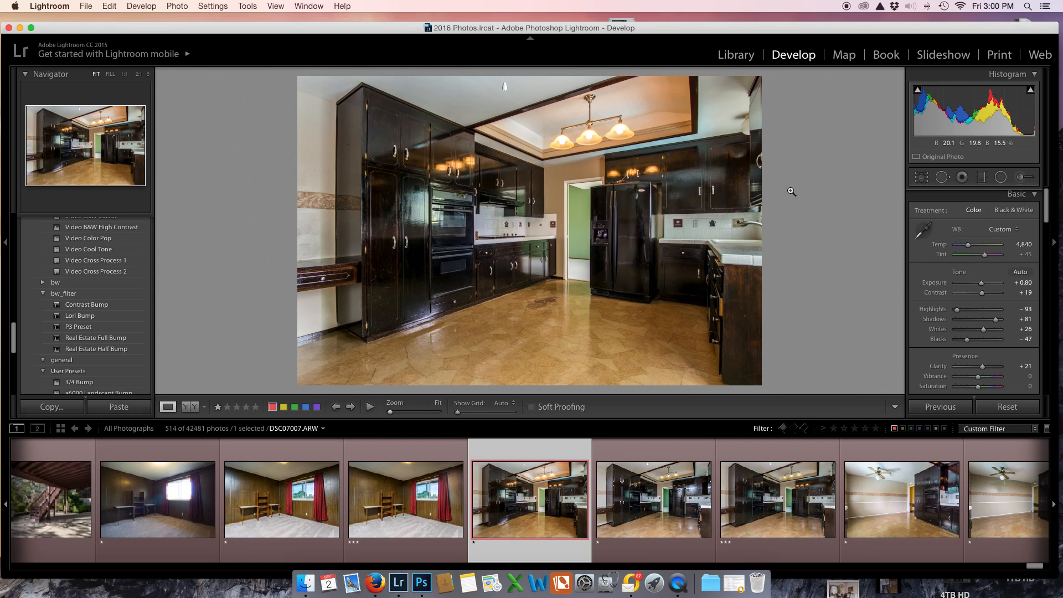
{"action": "key", "text": "super+Right"}
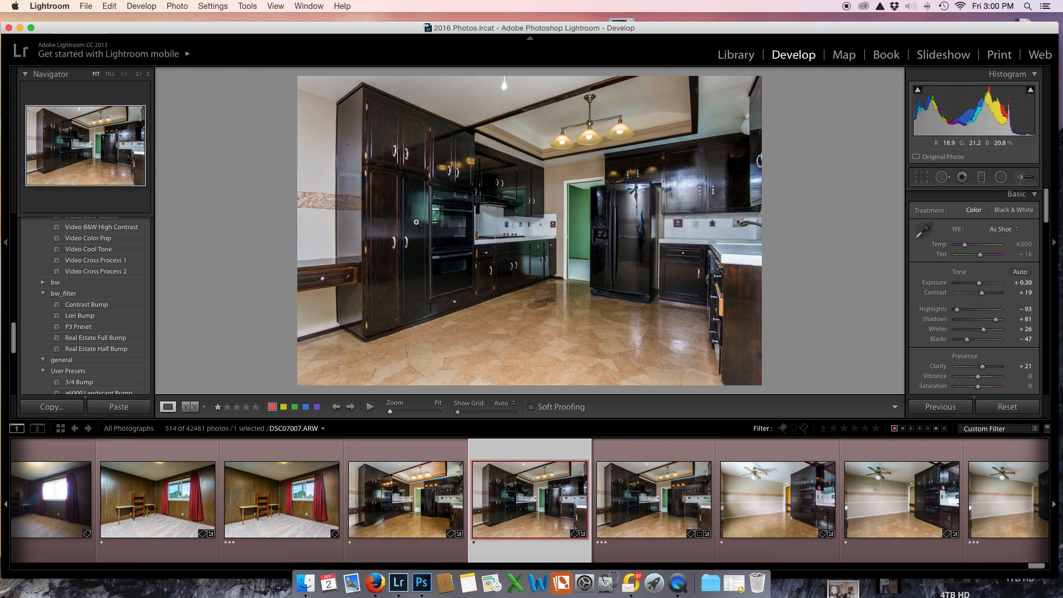
{"action": "key", "text": "super+Left"}
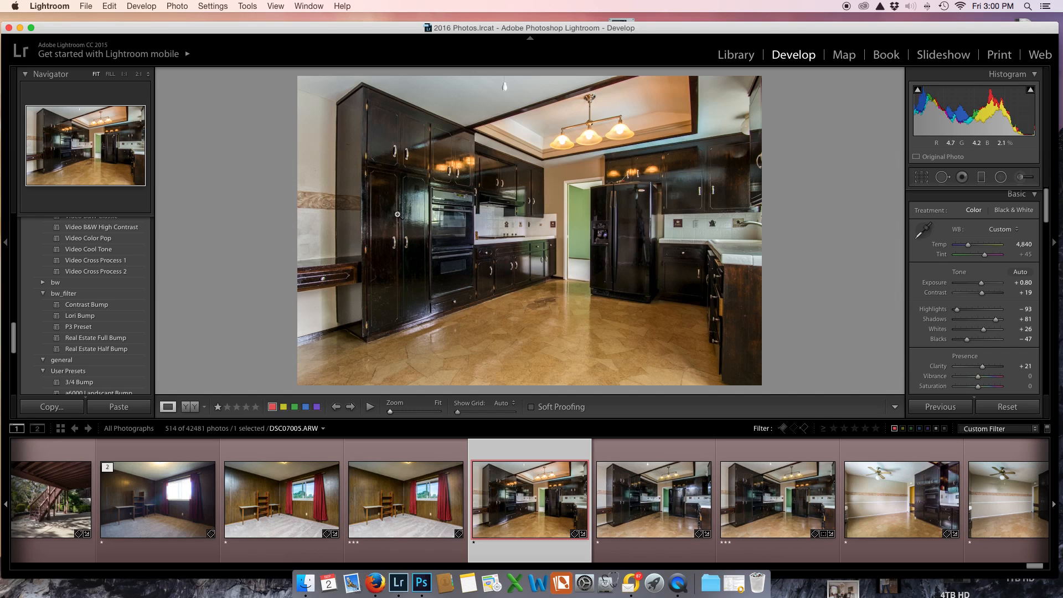
{"action": "key", "text": "super+Right"}
{"action": "key", "text": "super+Right"}
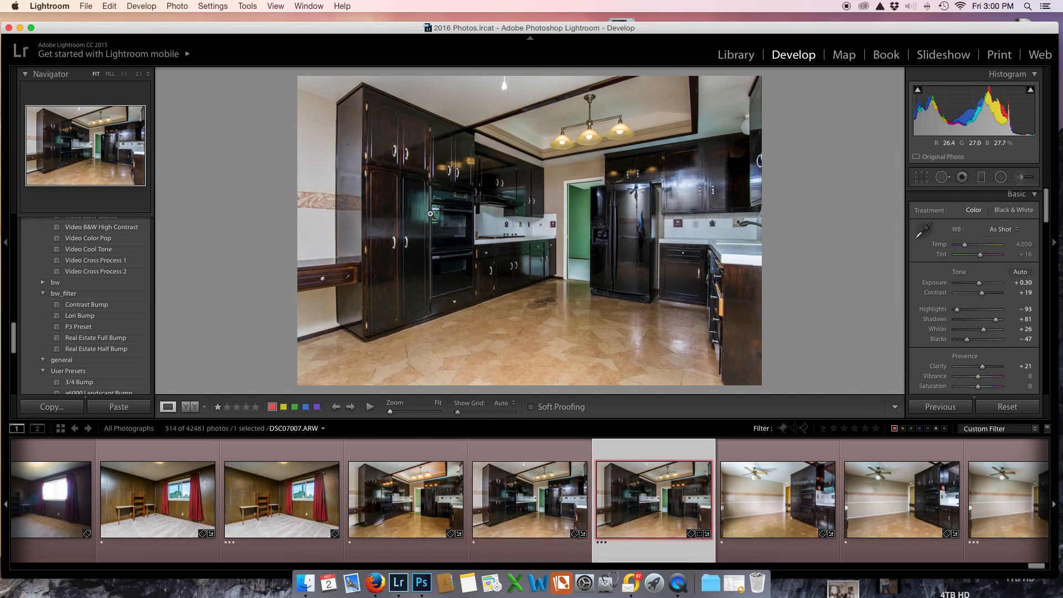
{"action": "key", "text": "super+Left"}
{"action": "key", "text": "super+Left"}
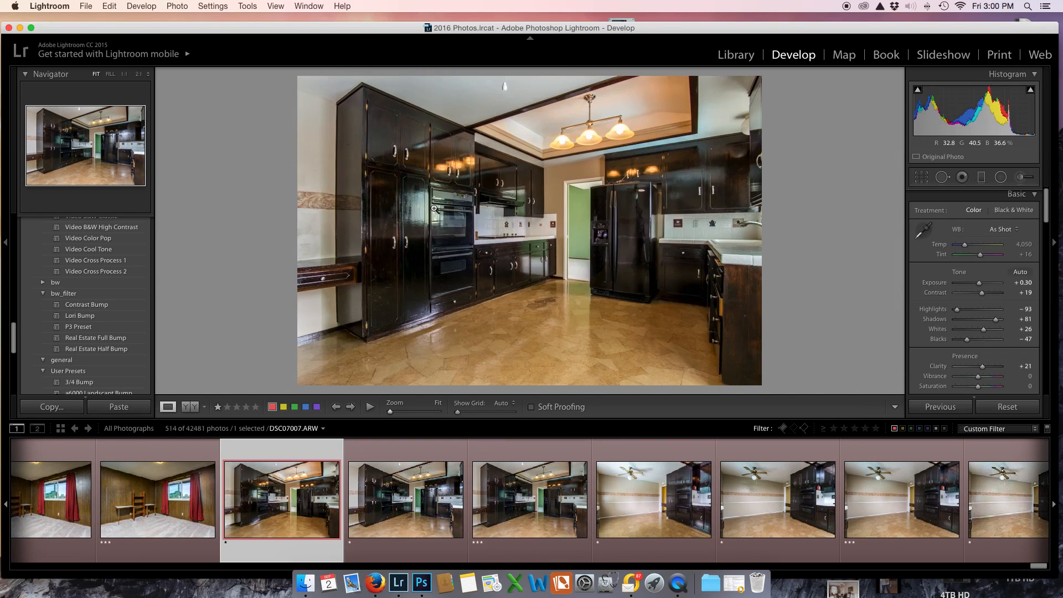
{"action": "key", "text": "super+Right"}
{"action": "key", "text": "super+Right"}
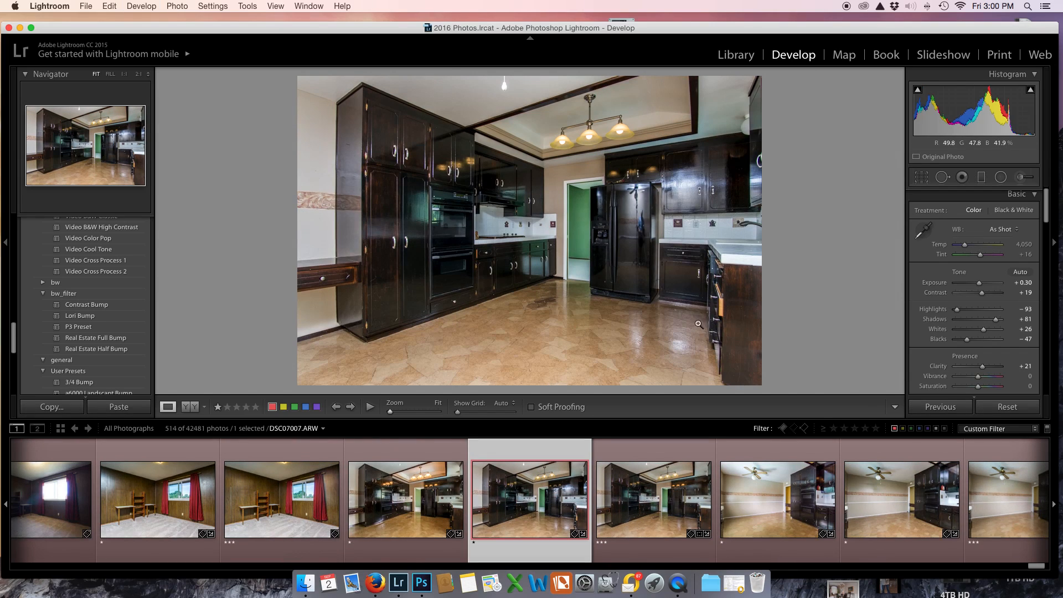
{"action": "key", "text": "super+Left"}
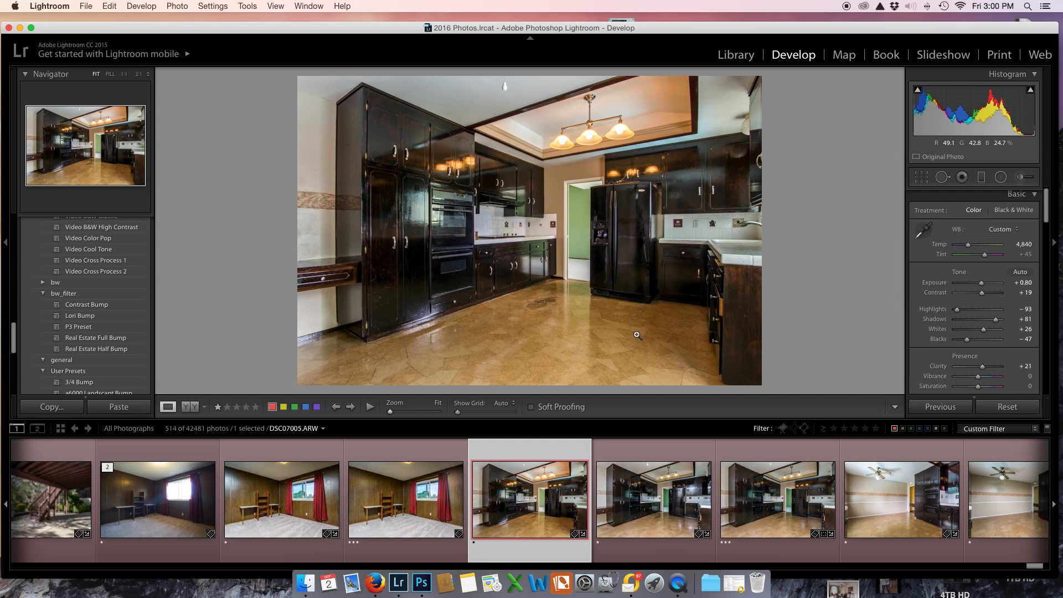
{"action": "key", "text": "super+Left"}
{"action": "key", "text": "super+Right"}
{"action": "key", "text": "super+Right"}
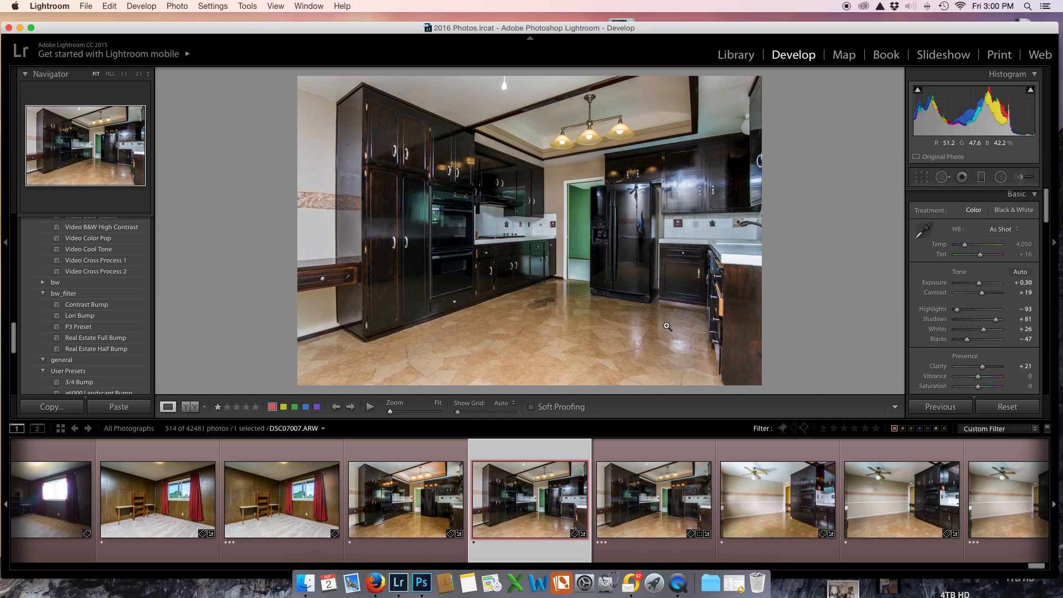
Step: Reset the develop settings of both kitchen exposures, DSC07007.ARW and DSC07005.ARW
{"action": "left_click", "coordinate": [1007, 408]}
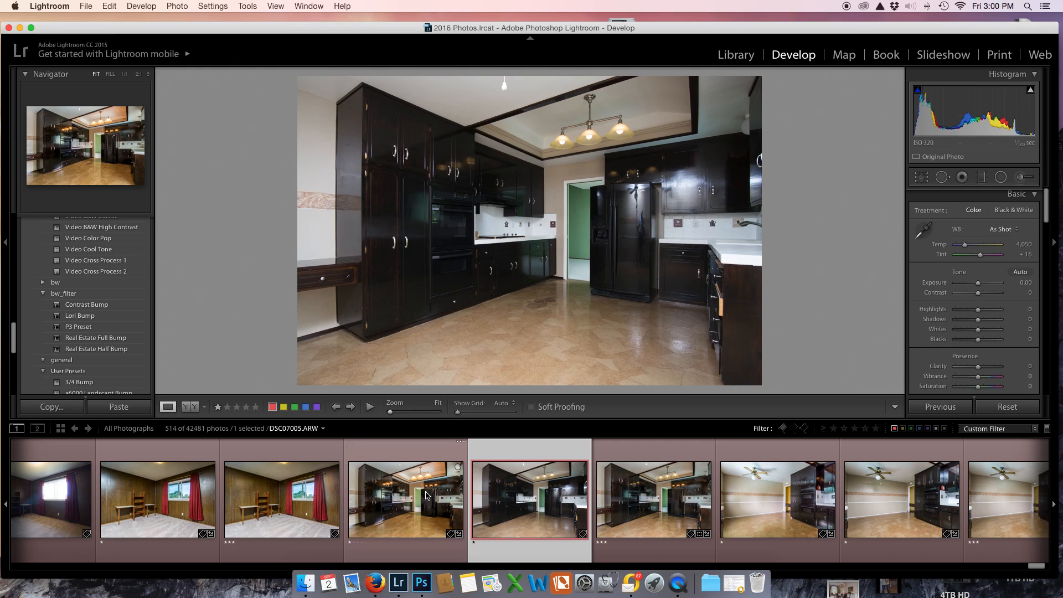
{"action": "key", "text": "super+Left"}
{"action": "left_click", "coordinate": [1020, 411]}
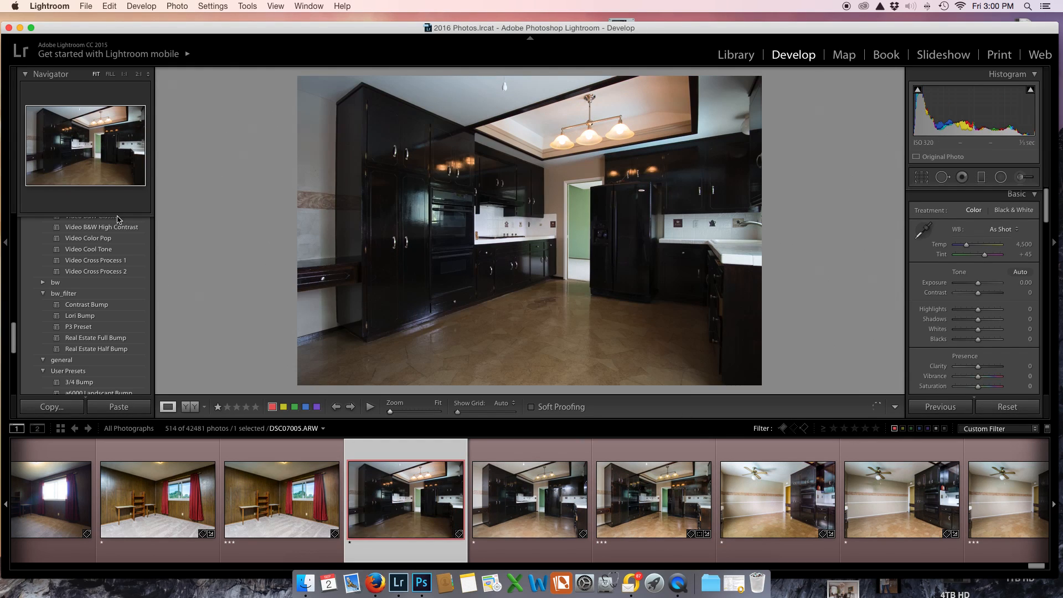
Step: Apply the Real Estate Full Bump preset to DSC07005.ARW and raise its exposure to +1.15
{"action": "left_click", "coordinate": [110, 261]}
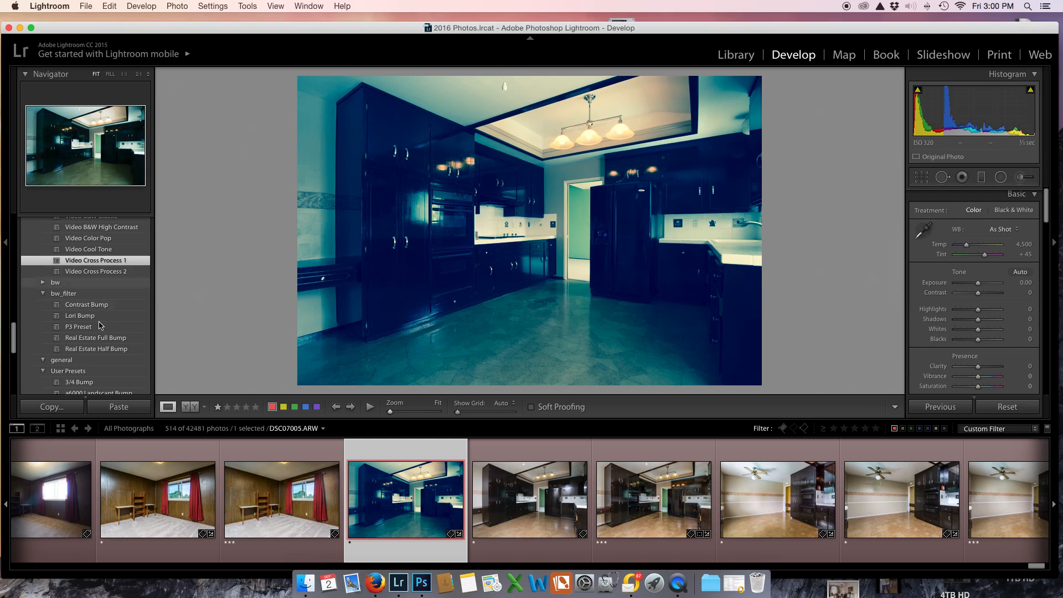
{"action": "left_click", "coordinate": [100, 339]}
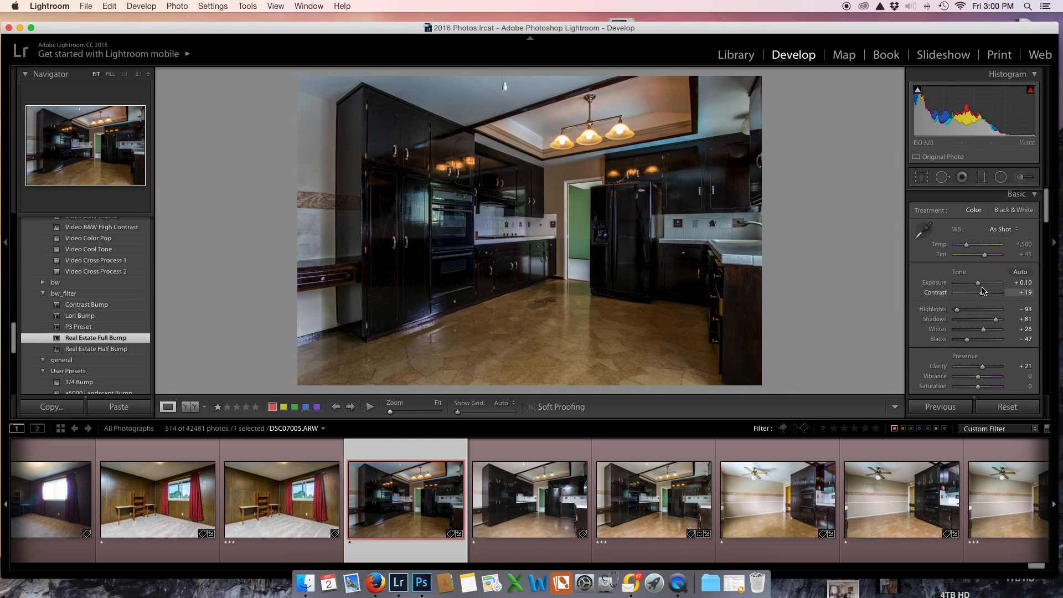
{"action": "left_click_drag", "start_coordinate": [979, 283], "coordinate": [984, 286]}
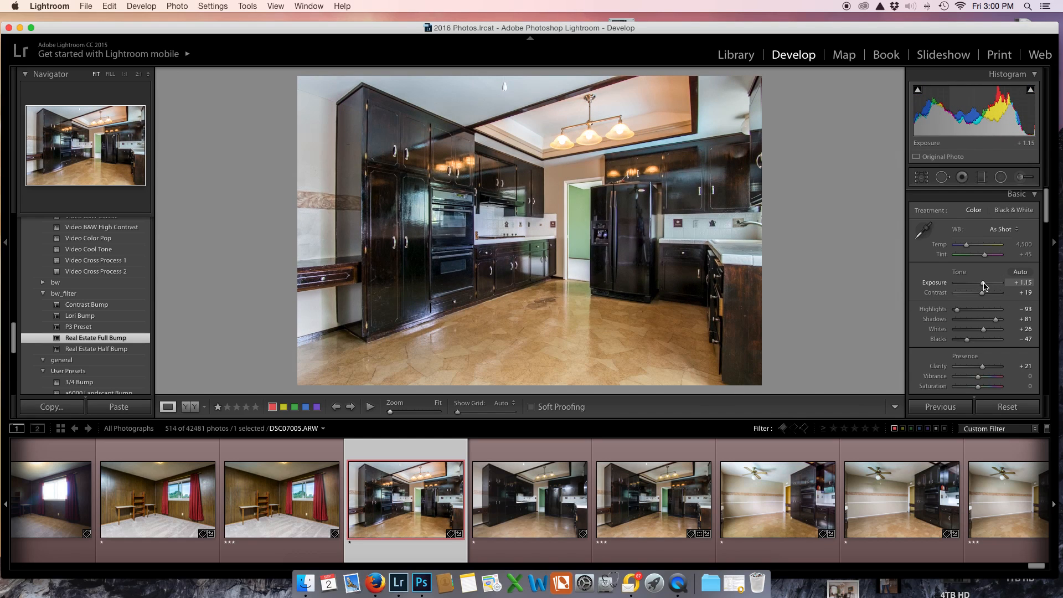
Step: Apply the Real Estate Full Bump preset to DSC07007.ARW and set its exposure to +0.30
{"action": "key", "text": "Right"}
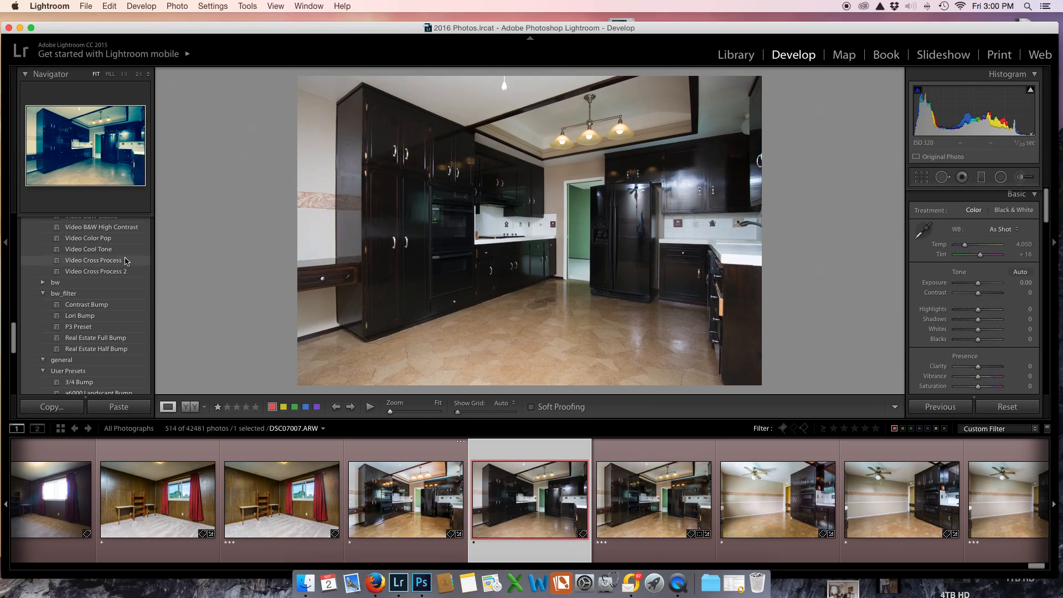
{"action": "left_click", "coordinate": [109, 339]}
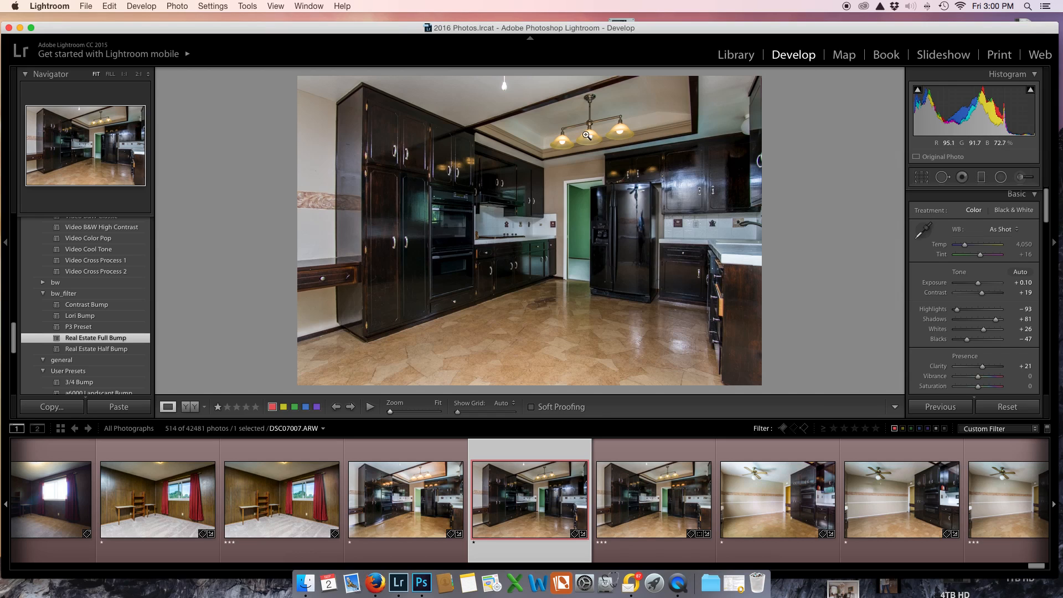
{"action": "left_click_drag", "start_coordinate": [980, 282], "coordinate": [980, 284]}
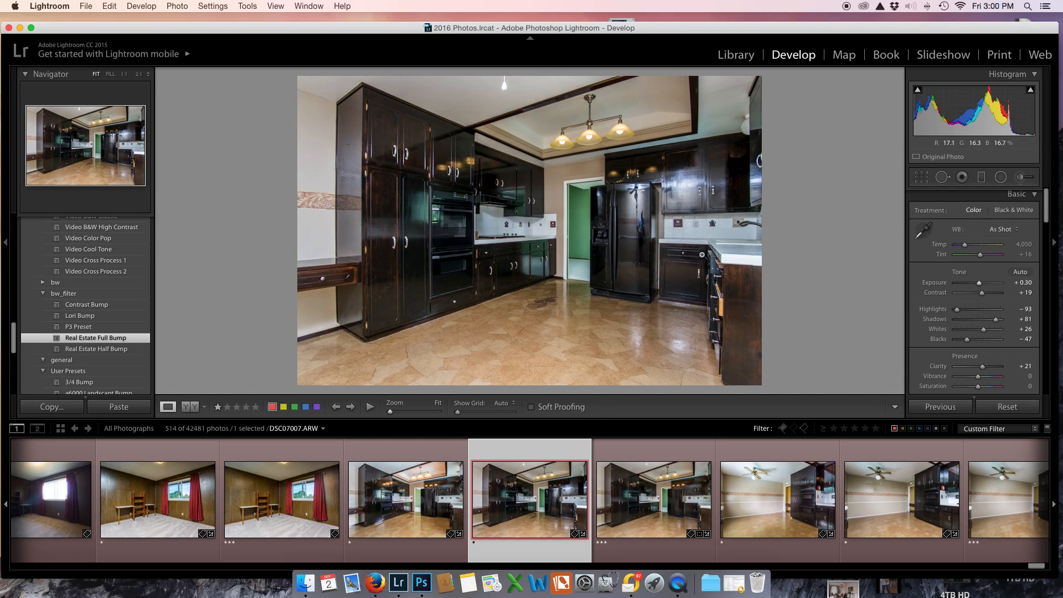
Step: Select both kitchen exposures, DSC07005.ARW and DSC07007.ARW, and open them as layers in Photoshop
{"action": "left_click", "coordinate": [384, 512], "text": "super"}
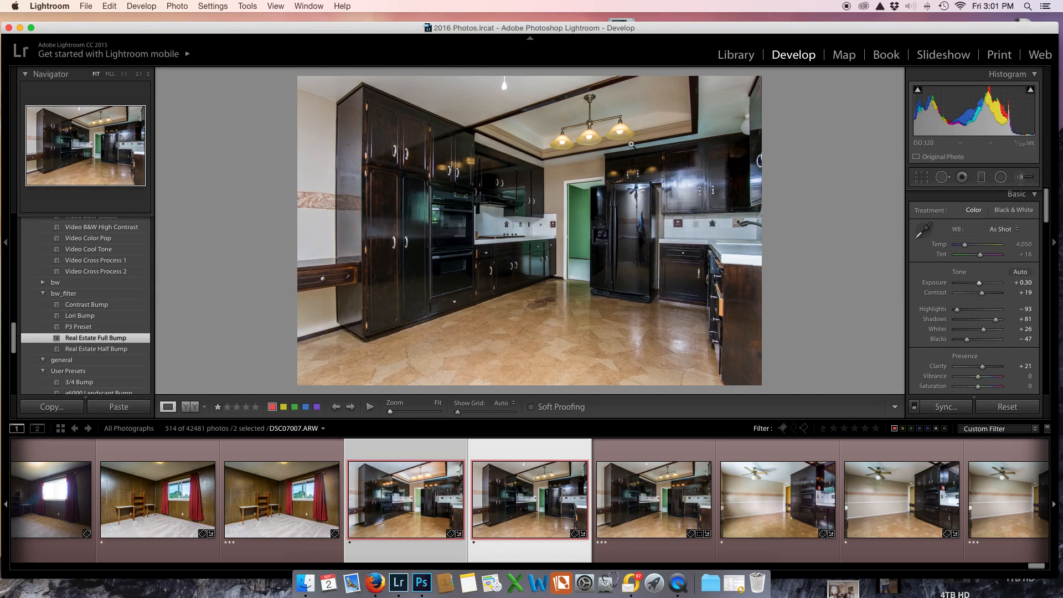
{"action": "right_click", "coordinate": [583, 172]}
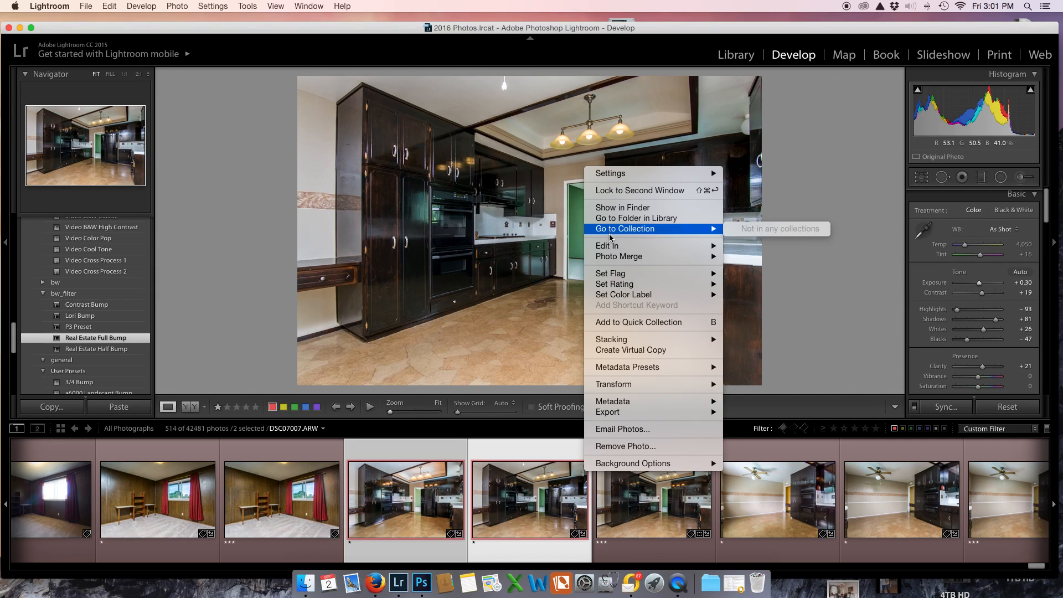
{"action": "mouse_move", "coordinate": [612, 246]}
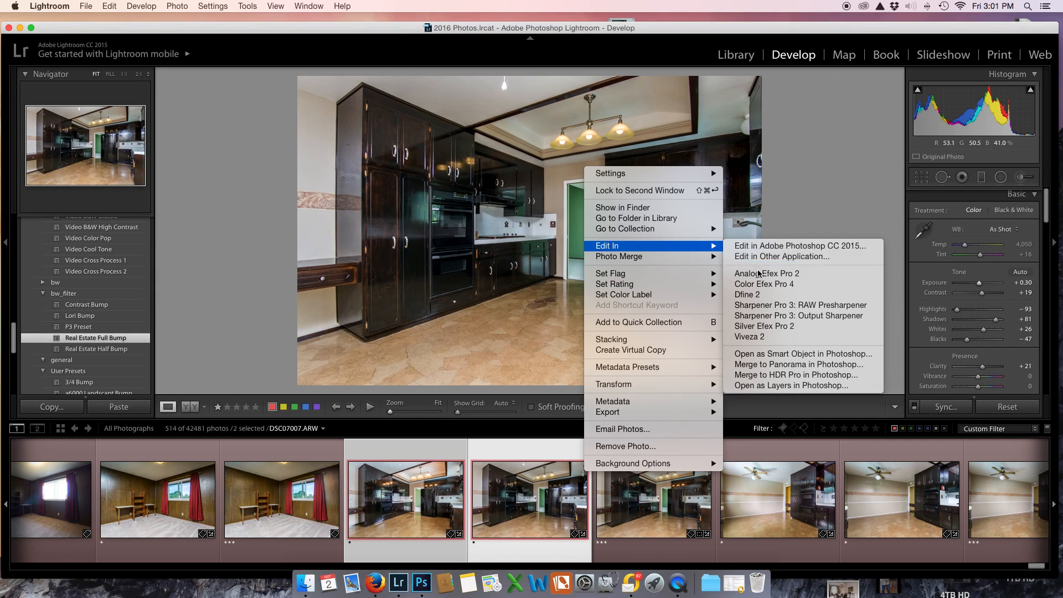
{"action": "left_click", "coordinate": [776, 386]}
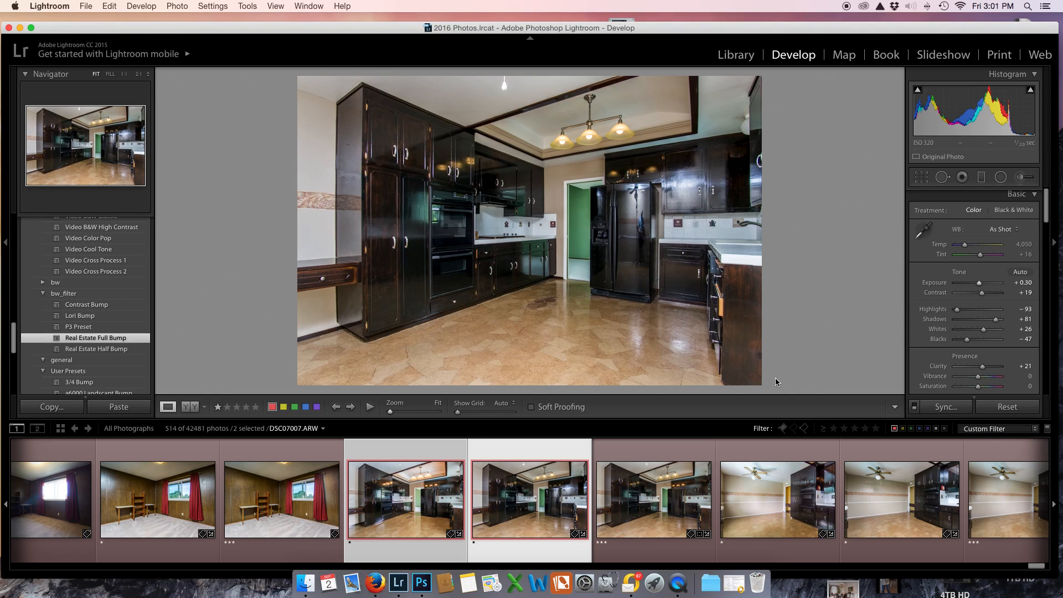
{"action": "key", "text": "super+Tab"}
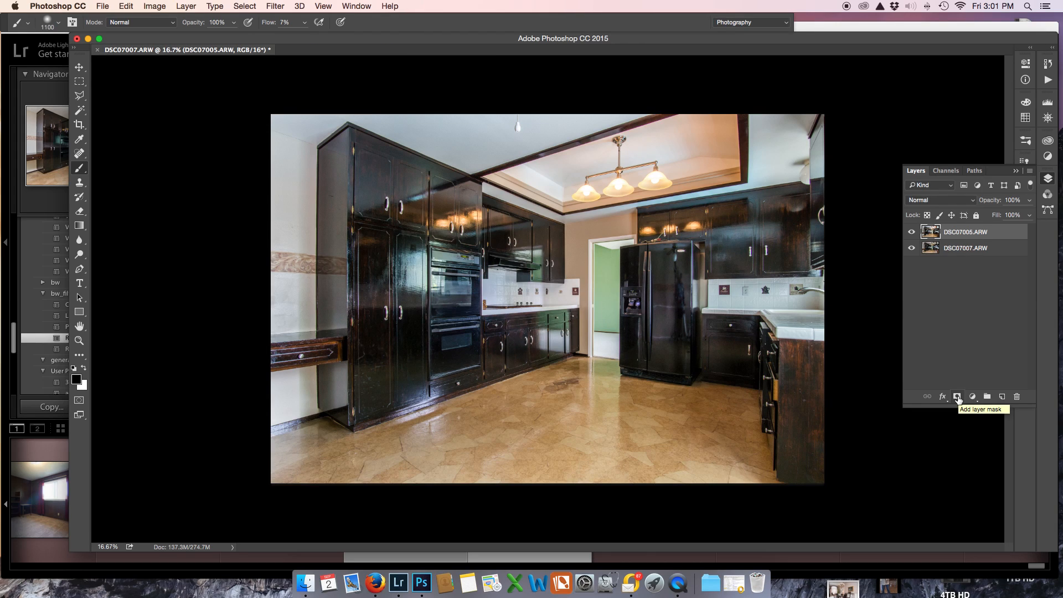
Step: Add a black mask to the DSC07005.ARW layer and paint white over the refrigerator and adjacent upper cabinets with a 1100 px brush at 7% flow
{"action": "key", "text": "x"}
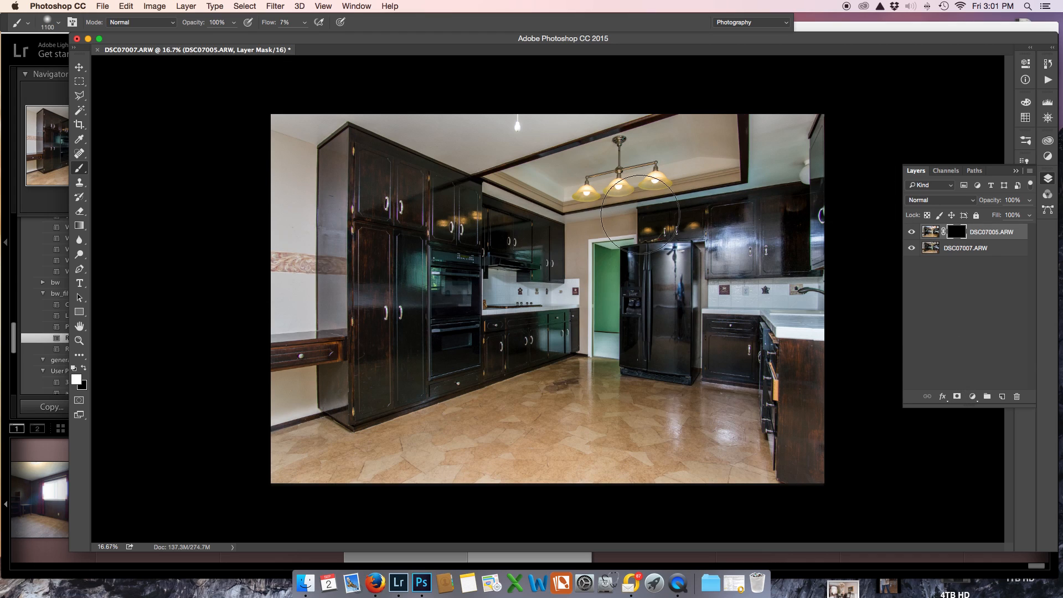
{"action": "mouse_move", "coordinate": [711, 244]}
{"action": "left_mouse_down"}
{"action": "mouse_move", "coordinate": [805, 241]}
{"action": "mouse_move", "coordinate": [736, 241]}
{"action": "mouse_move", "coordinate": [710, 257]}
{"action": "mouse_move", "coordinate": [681, 250]}
{"action": "mouse_move", "coordinate": [674, 301]}
{"action": "mouse_move", "coordinate": [800, 239]}
{"action": "mouse_move", "coordinate": [678, 228]}
{"action": "mouse_move", "coordinate": [709, 231]}
{"action": "left_mouse_up"}
{"action": "mouse_move", "coordinate": [945, 212]}
{"action": "left_mouse_down"}
{"action": "mouse_move", "coordinate": [853, 247]}
{"action": "mouse_move", "coordinate": [744, 242]}
{"action": "mouse_move", "coordinate": [852, 249]}
{"action": "mouse_move", "coordinate": [773, 254]}
{"action": "mouse_move", "coordinate": [667, 326]}
{"action": "mouse_move", "coordinate": [668, 288]}
{"action": "mouse_move", "coordinate": [765, 242]}
{"action": "left_mouse_up"}
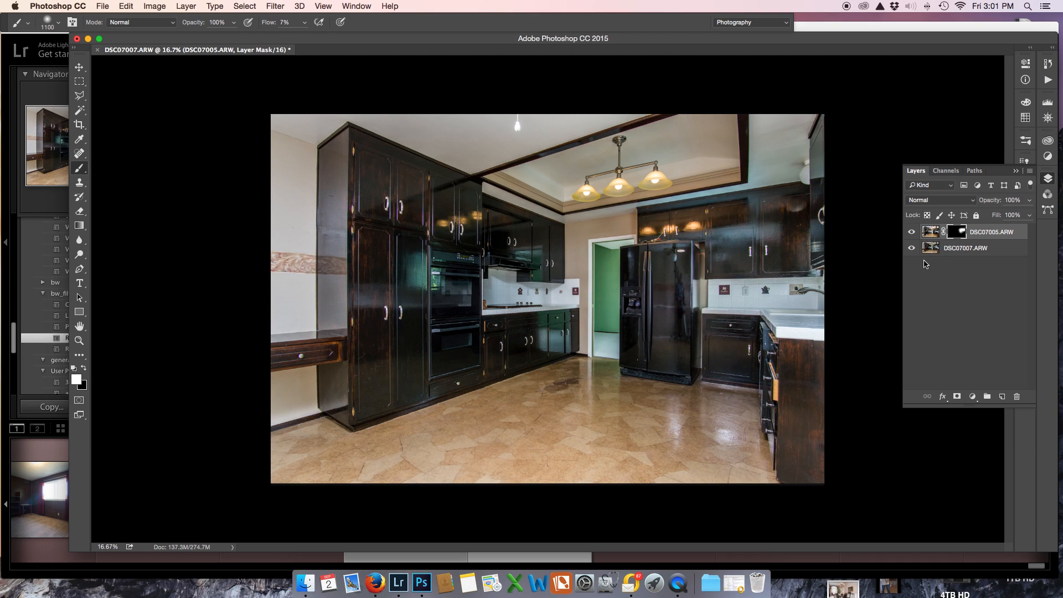
Step: Toggle the DSC07005.ARW layer's visibility to check the blend, and paint more white on its mask over the floor, oven cabinets and ceiling
{"action": "left_click", "coordinate": [912, 232]}
{"action": "left_click", "coordinate": [912, 232]}
{"action": "left_click", "coordinate": [912, 232]}
{"action": "left_click", "coordinate": [913, 232]}
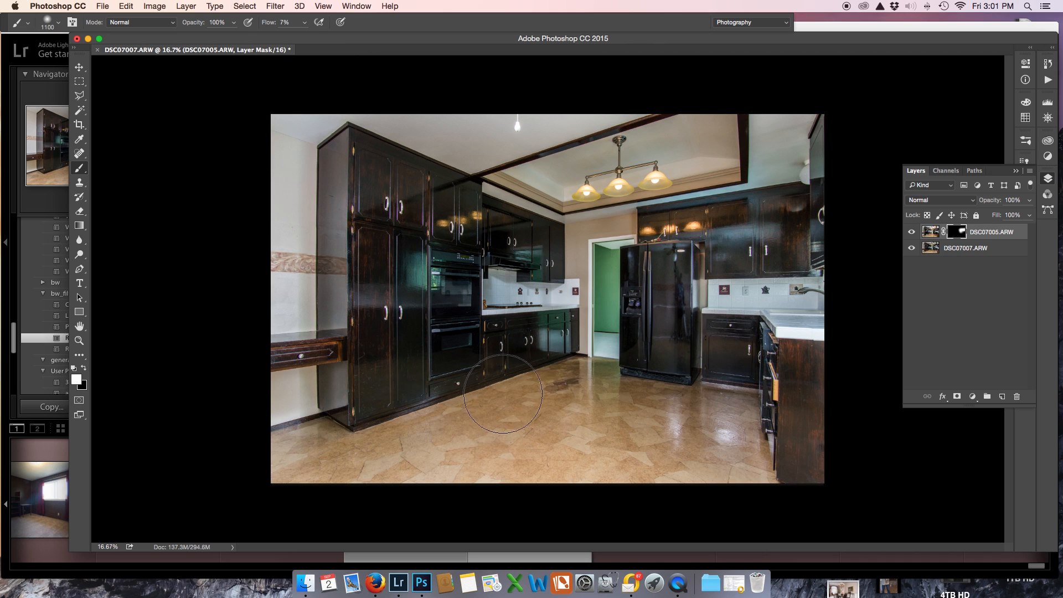
{"action": "mouse_move", "coordinate": [546, 297]}
{"action": "left_mouse_down"}
{"action": "mouse_move", "coordinate": [591, 286]}
{"action": "mouse_move", "coordinate": [429, 292]}
{"action": "mouse_move", "coordinate": [526, 296]}
{"action": "mouse_move", "coordinate": [515, 301]}
{"action": "mouse_move", "coordinate": [525, 183]}
{"action": "mouse_move", "coordinate": [528, 233]}
{"action": "mouse_move", "coordinate": [517, 140]}
{"action": "mouse_move", "coordinate": [714, 107]}
{"action": "mouse_move", "coordinate": [527, 153]}
{"action": "mouse_move", "coordinate": [632, 122]}
{"action": "mouse_move", "coordinate": [615, 125]}
{"action": "mouse_move", "coordinate": [710, 138]}
{"action": "mouse_move", "coordinate": [795, 130]}
{"action": "mouse_move", "coordinate": [740, 138]}
{"action": "mouse_move", "coordinate": [772, 120]}
{"action": "mouse_move", "coordinate": [788, 128]}
{"action": "mouse_move", "coordinate": [796, 256]}
{"action": "mouse_move", "coordinate": [830, 345]}
{"action": "mouse_move", "coordinate": [747, 361]}
{"action": "mouse_move", "coordinate": [817, 430]}
{"action": "mouse_move", "coordinate": [835, 493]}
{"action": "mouse_move", "coordinate": [830, 342]}
{"action": "mouse_move", "coordinate": [822, 392]}
{"action": "mouse_move", "coordinate": [684, 422]}
{"action": "mouse_move", "coordinate": [724, 463]}
{"action": "mouse_move", "coordinate": [841, 491]}
{"action": "mouse_move", "coordinate": [760, 484]}
{"action": "mouse_move", "coordinate": [676, 448]}
{"action": "mouse_move", "coordinate": [566, 433]}
{"action": "mouse_move", "coordinate": [642, 428]}
{"action": "mouse_move", "coordinate": [630, 423]}
{"action": "mouse_move", "coordinate": [631, 446]}
{"action": "mouse_move", "coordinate": [512, 433]}
{"action": "mouse_move", "coordinate": [542, 459]}
{"action": "mouse_move", "coordinate": [566, 410]}
{"action": "mouse_move", "coordinate": [612, 378]}
{"action": "mouse_move", "coordinate": [581, 386]}
{"action": "mouse_move", "coordinate": [587, 270]}
{"action": "mouse_move", "coordinate": [639, 240]}
{"action": "mouse_move", "coordinate": [607, 236]}
{"action": "mouse_move", "coordinate": [648, 249]}
{"action": "left_mouse_up"}
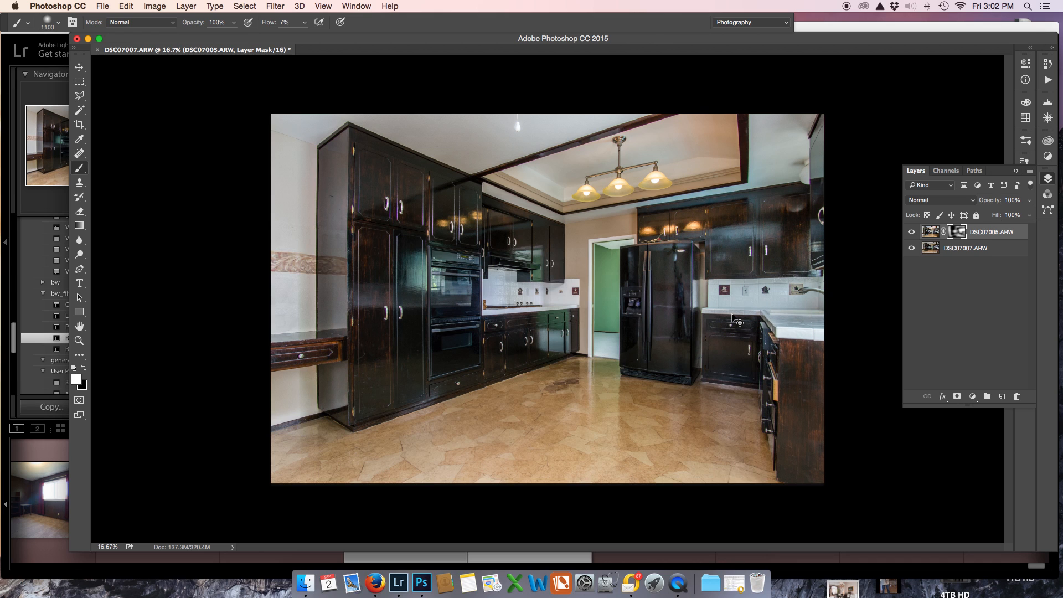
Step: Inspect the refrigerator area at 50% zoom and merge the DSC07005.ARW layer down into DSC07007.ARW
{"action": "key", "text": "super+equal"}
{"action": "key", "text": "super+equal"}
{"action": "key", "text": "super+equal"}
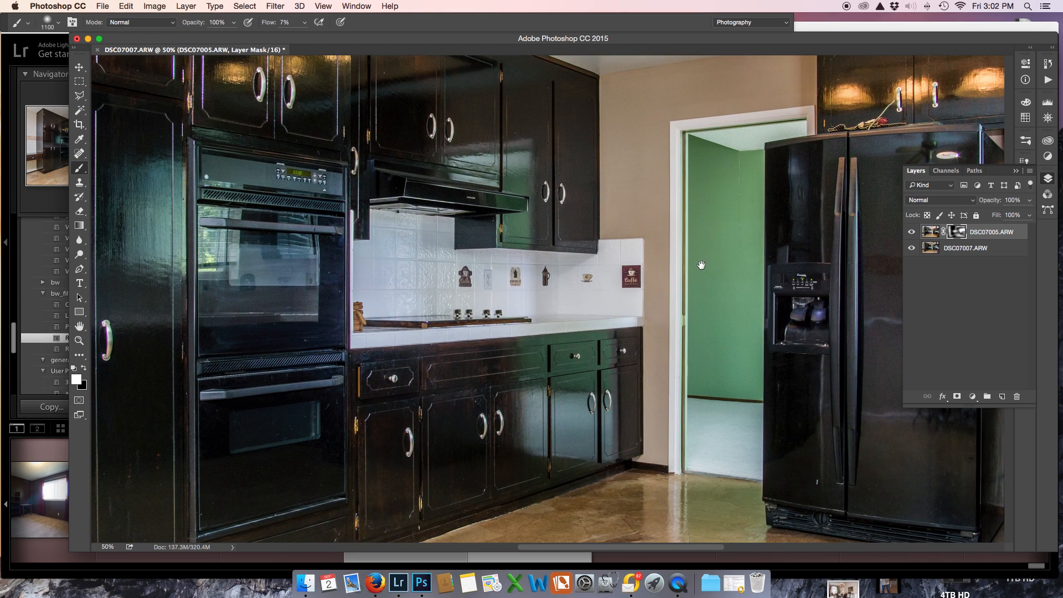
{"action": "mouse_move", "coordinate": [701, 266]}
{"action": "left_mouse_down"}
{"action": "mouse_move", "coordinate": [55, 239]}
{"action": "mouse_move", "coordinate": [102, 220]}
{"action": "mouse_move", "coordinate": [123, 230]}
{"action": "left_mouse_up"}
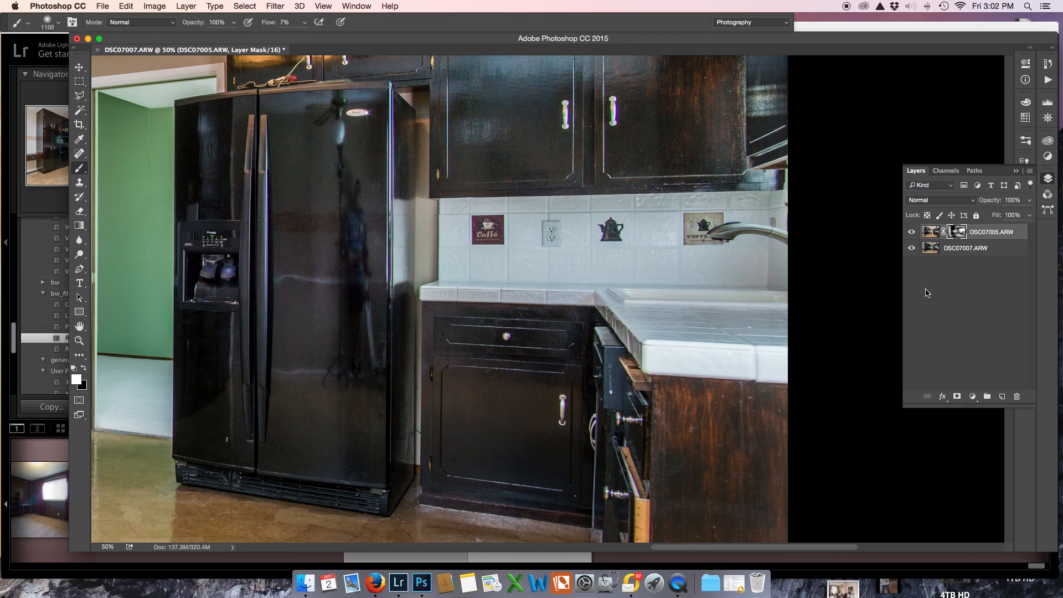
{"action": "key", "text": "super+e"}
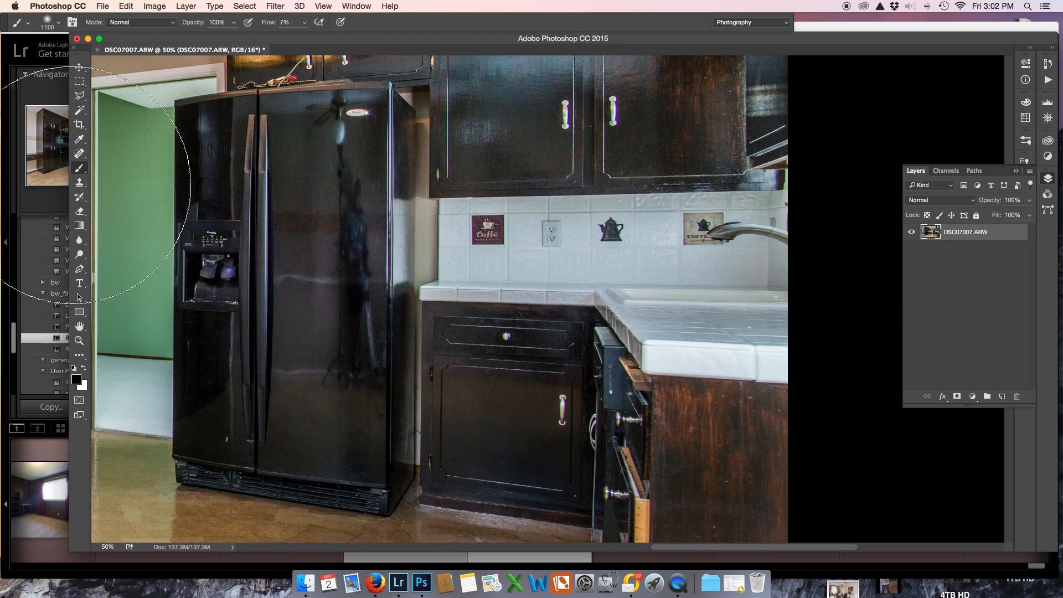
Step: Remove the vertical reflection from the refrigerator's wider door using a 125 px content-aware Spot Healing Brush
{"action": "left_click", "coordinate": [80, 153]}
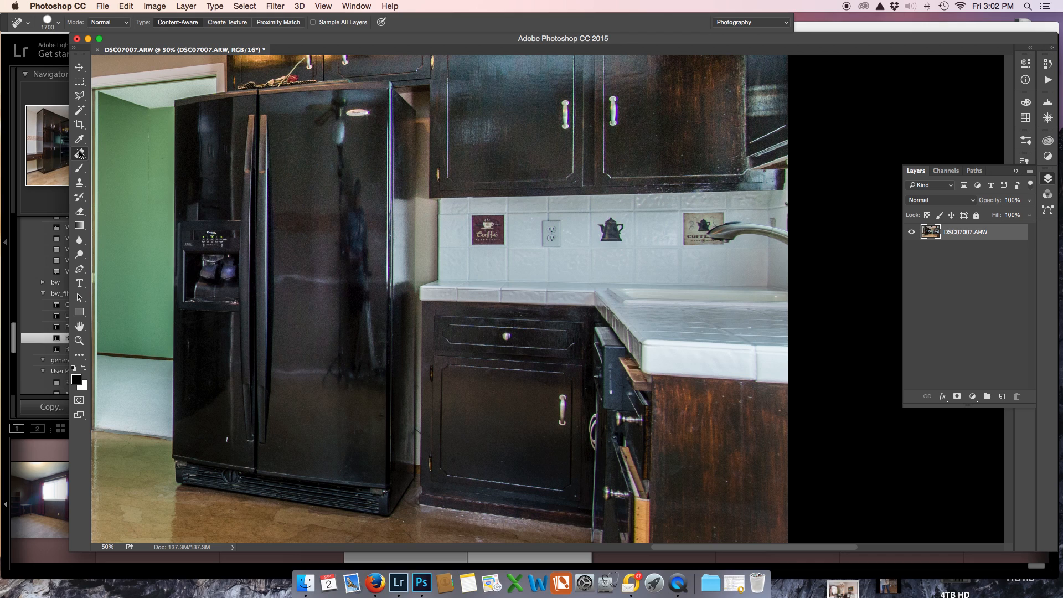
{"action": "right_click", "coordinate": [79, 153]}
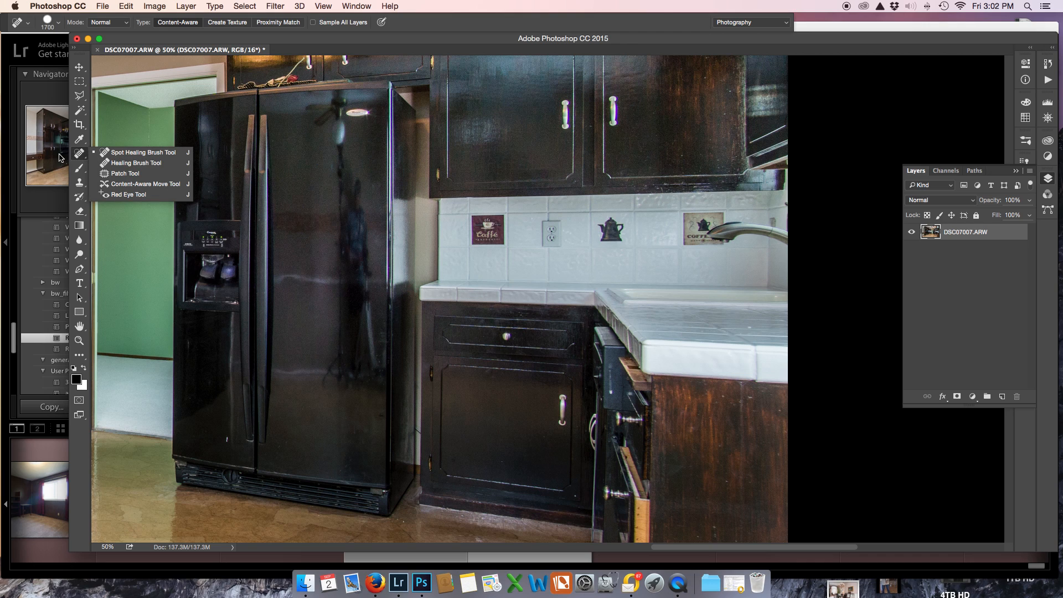
{"action": "left_click", "coordinate": [80, 156]}
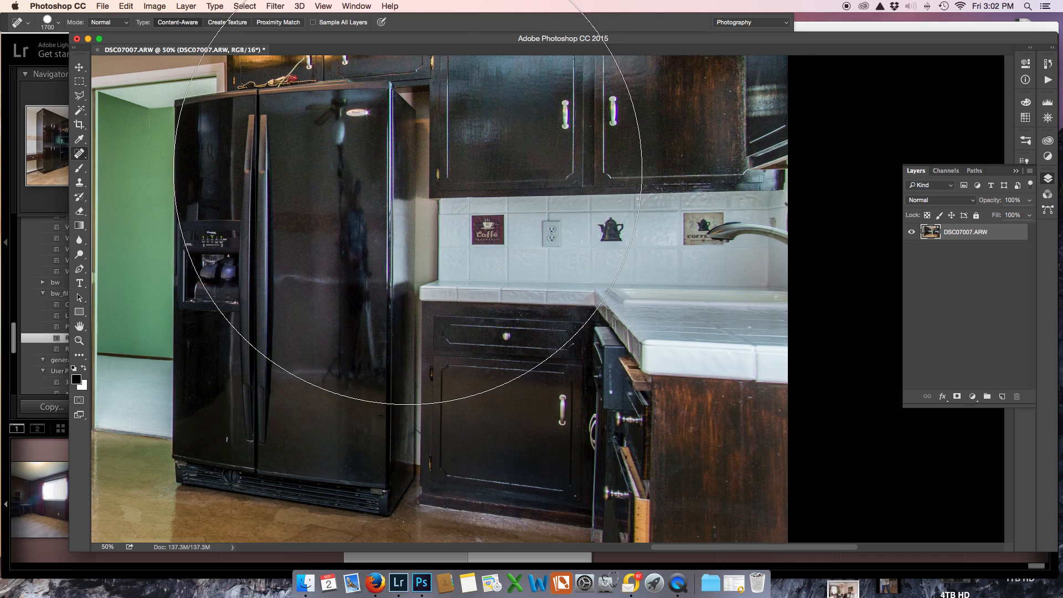
{"action": "key", "text": "bracketleft"}
{"action": "key", "text": "bracketleft"}
{"action": "key", "text": "bracketleft"}
{"action": "key", "text": "bracketleft"}
{"action": "key", "text": "bracketleft"}
{"action": "key", "text": "bracketleft"}
{"action": "key", "text": "bracketleft"}
{"action": "key", "text": "bracketleft"}
{"action": "key", "text": "bracketleft"}
{"action": "key", "text": "bracketleft"}
{"action": "key", "text": "bracketleft"}
{"action": "key", "text": "bracketleft"}
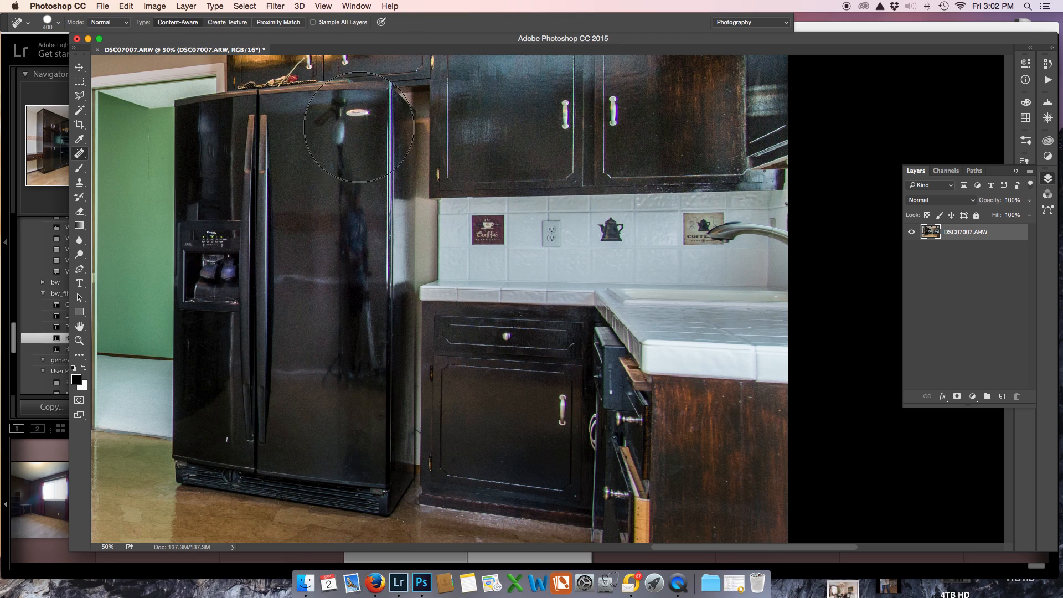
{"action": "key", "text": "bracketleft"}
{"action": "key", "text": "bracketleft"}
{"action": "key", "text": "bracketleft"}
{"action": "left_click", "coordinate": [334, 138]}
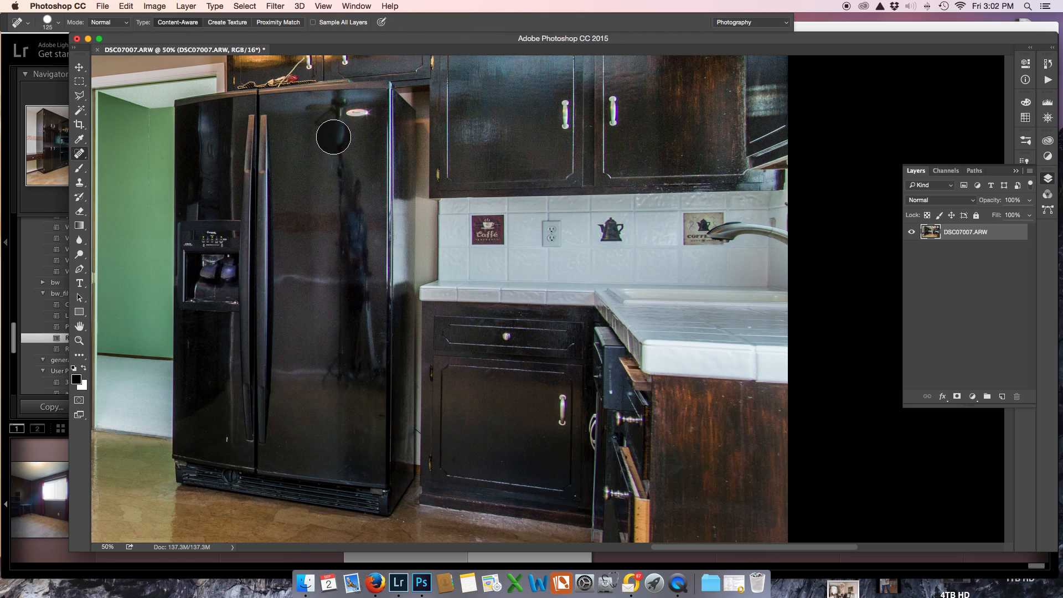
{"action": "left_click_drag", "start_coordinate": [339, 162], "coordinate": [356, 268]}
{"action": "left_click", "coordinate": [353, 225]}
{"action": "mouse_move", "coordinate": [359, 311]}
{"action": "left_mouse_down"}
{"action": "mouse_move", "coordinate": [362, 354]}
{"action": "mouse_move", "coordinate": [349, 354]}
{"action": "left_mouse_up"}
{"action": "left_click", "coordinate": [340, 230]}
{"action": "left_click", "coordinate": [349, 244]}
{"action": "left_click", "coordinate": [366, 272]}
{"action": "left_click", "coordinate": [333, 154]}
{"action": "left_click", "coordinate": [348, 249]}
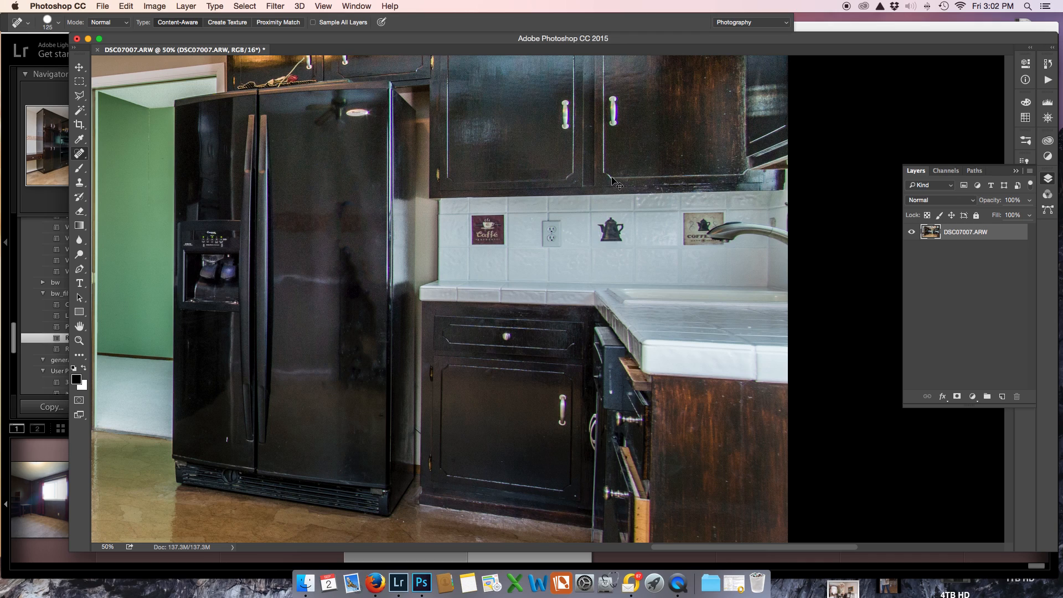
Step: Zoom out to the whole kitchen image, save and close the blended file, and switch to Lightroom
{"action": "key", "text": "super+j"}
{"action": "key", "text": "super+minus"}
{"action": "key", "text": "super+minus"}
{"action": "key", "text": "super+minus"}
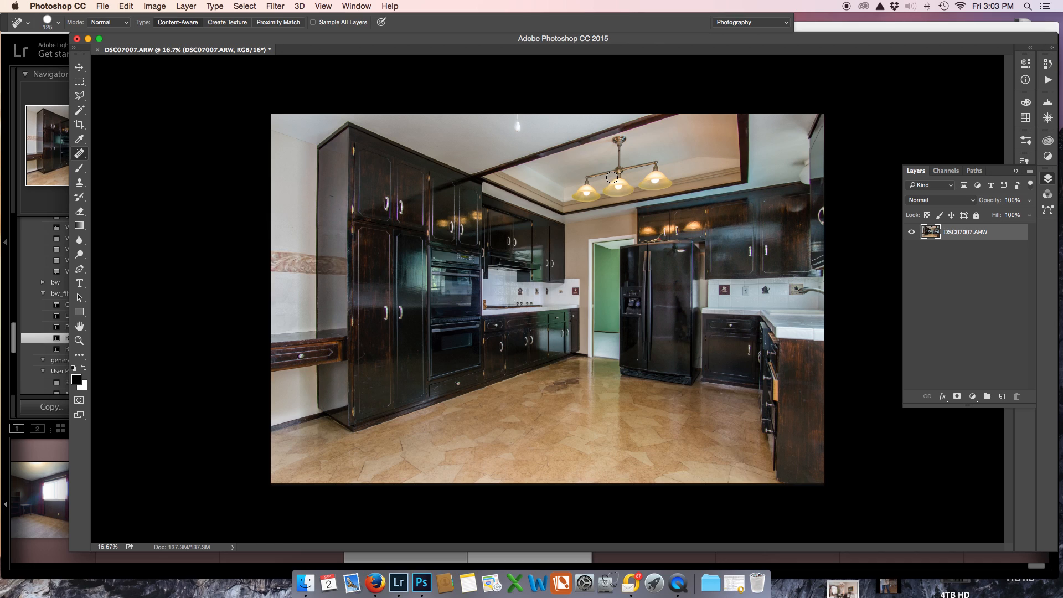
{"action": "key", "text": "super+s"}
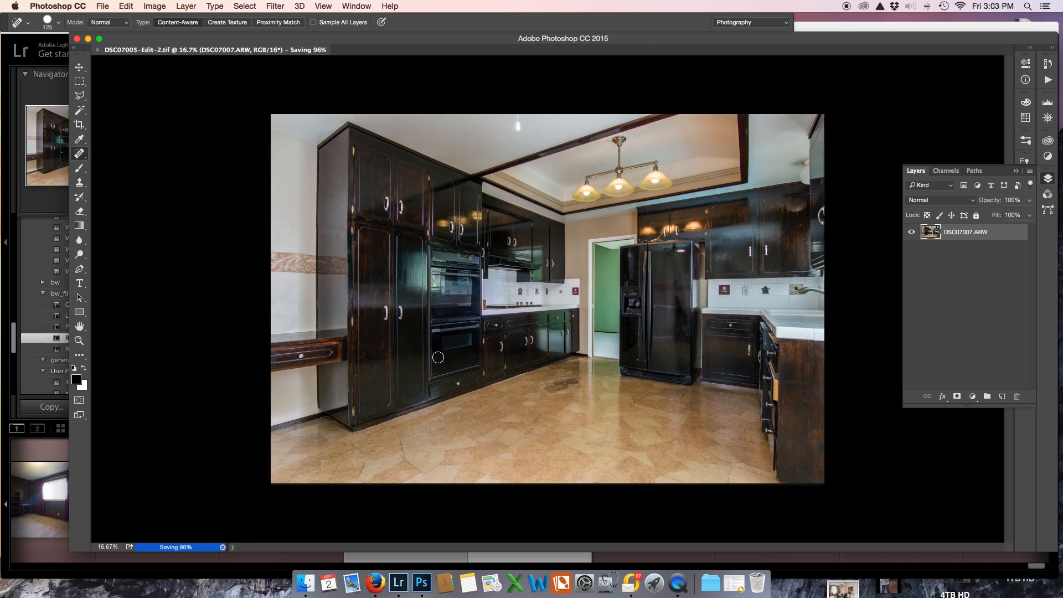
{"action": "key", "text": "super+w"}
{"action": "left_click", "coordinate": [397, 568]}
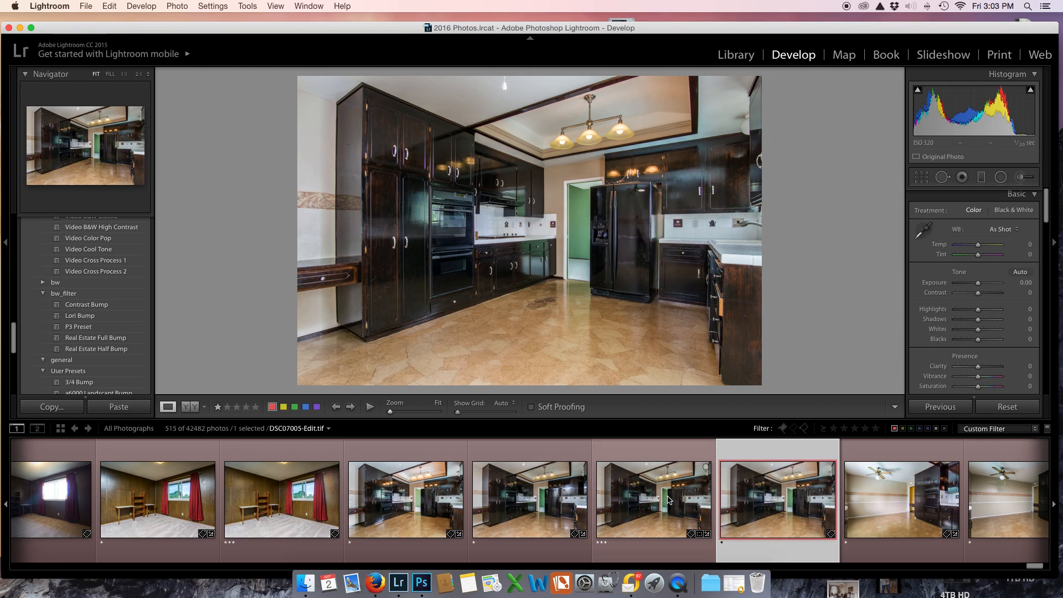
Step: Compare the new kitchen blend DSC07005-Edit-2.tif with the earlier version DSC07005-Edit.tif
{"action": "left_click", "coordinate": [669, 500]}
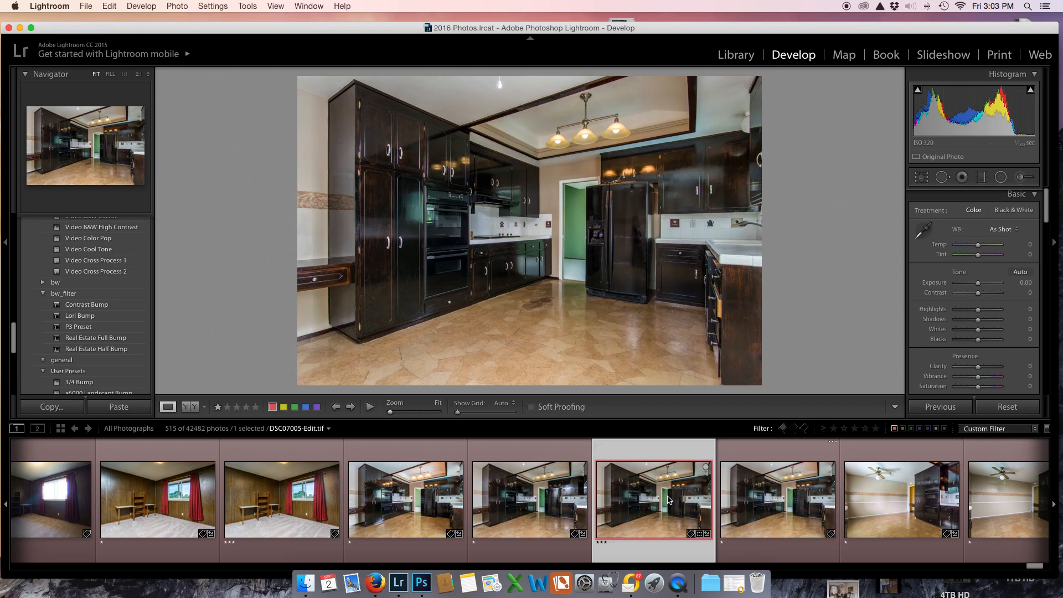
{"action": "left_click", "coordinate": [766, 500]}
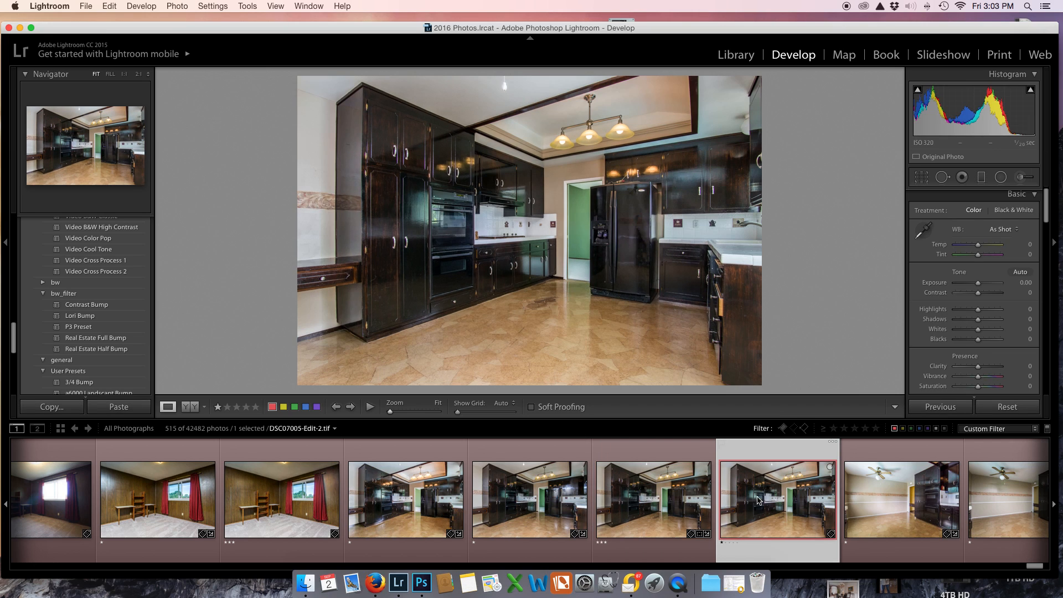
{"action": "left_click", "coordinate": [660, 507]}
{"action": "left_click", "coordinate": [766, 502]}
{"action": "left_click", "coordinate": [663, 503]}
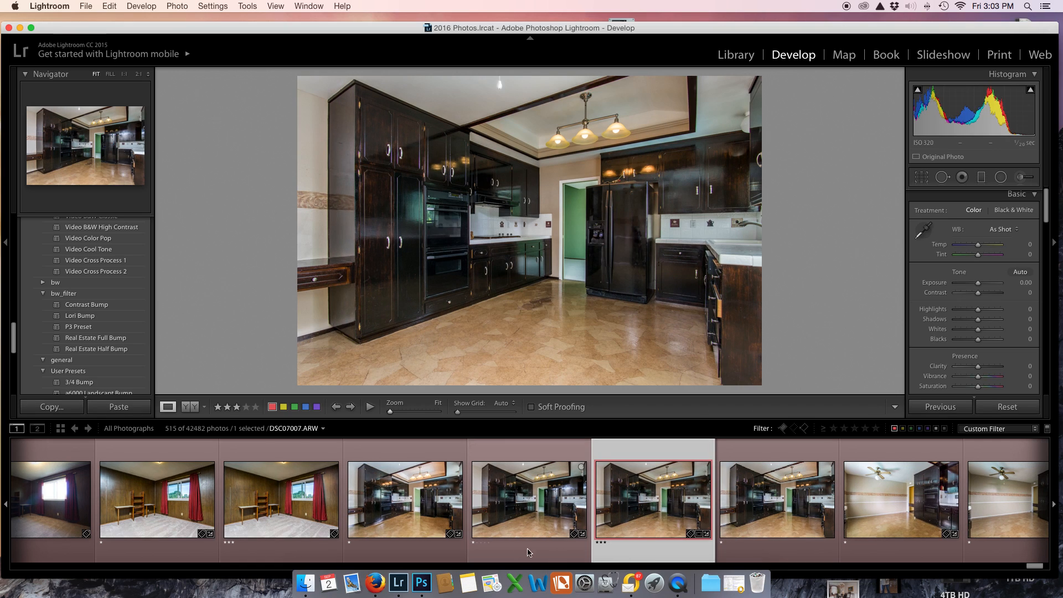
Step: View the wood-paneled bedroom exposures and reset the develop settings of DSC06973.ARW
{"action": "scroll", "coordinate": [287, 488], "scroll_direction": "up", "scroll_amount": 2}
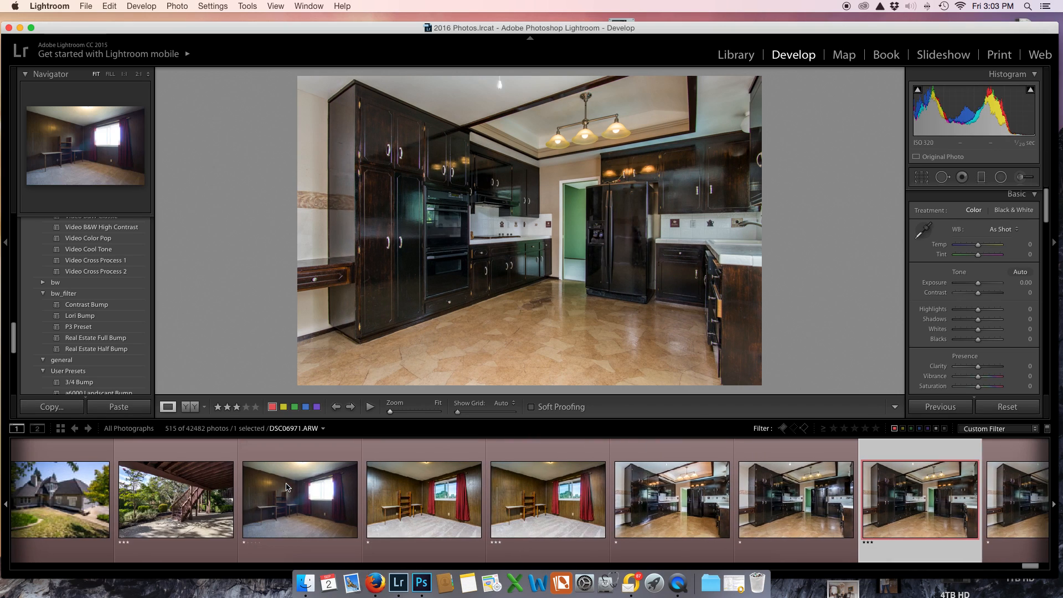
{"action": "scroll", "coordinate": [287, 488], "scroll_direction": "up", "scroll_amount": 1}
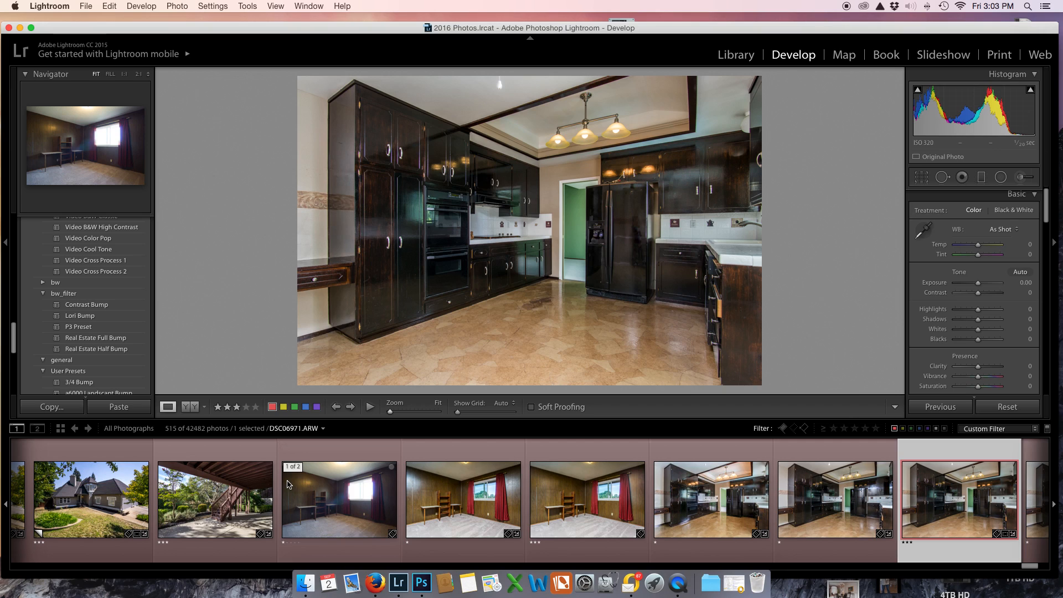
{"action": "left_click", "coordinate": [334, 513]}
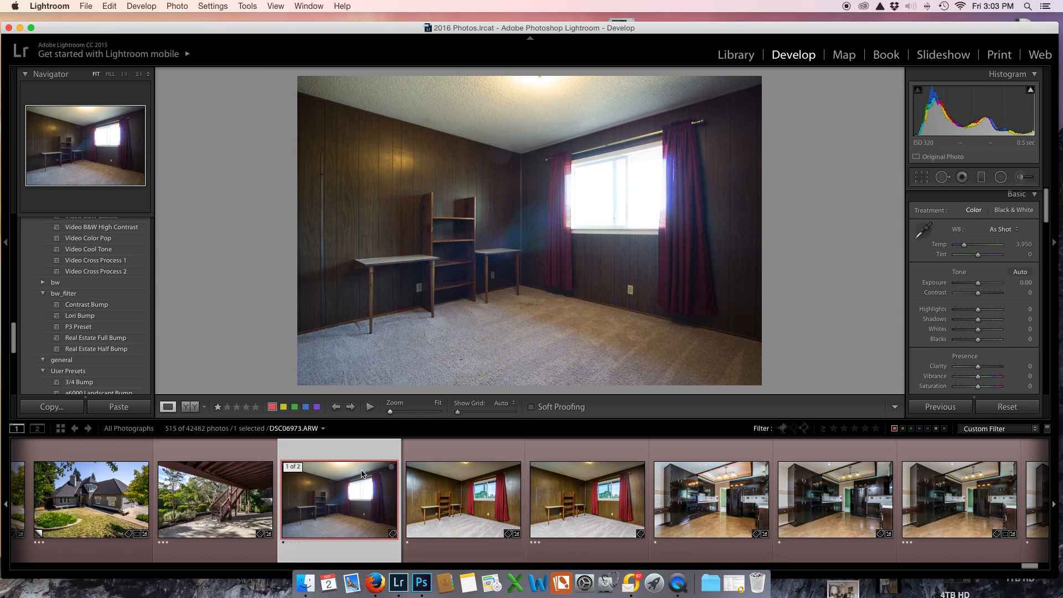
{"action": "left_click", "coordinate": [469, 502]}
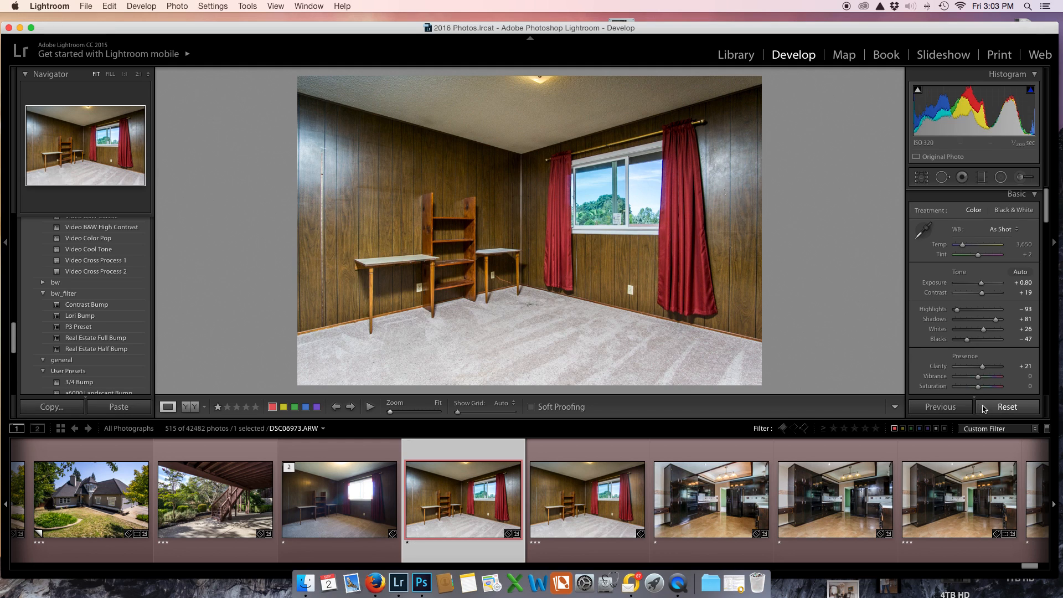
{"action": "left_click", "coordinate": [1007, 407]}
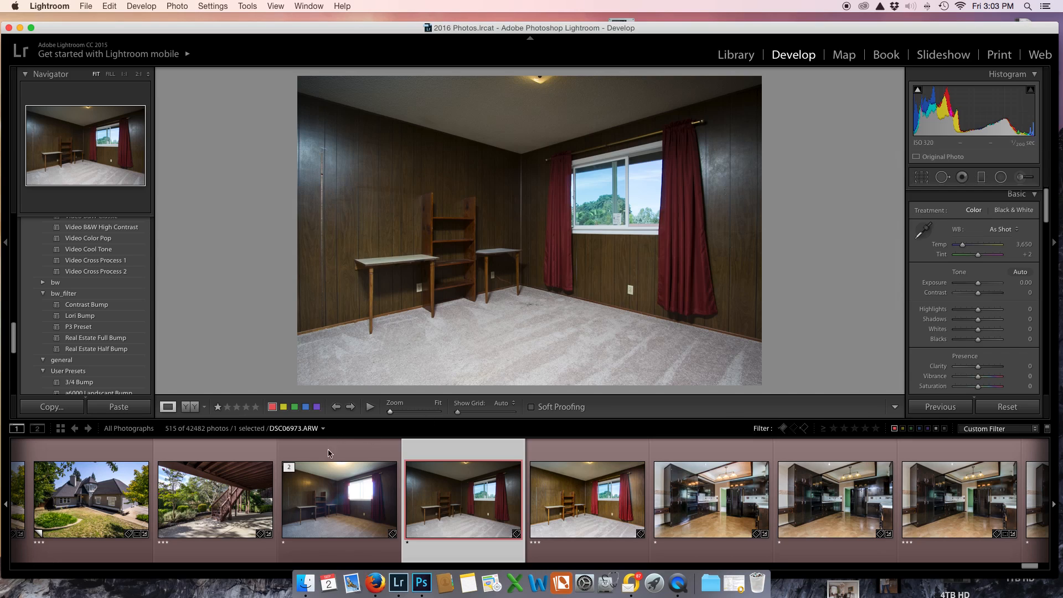
Step: Compare the bedroom exposures, apply the Real Estate Full Bump preset to DSC06973.ARW and set its exposure to +0.80
{"action": "left_click", "coordinate": [354, 506]}
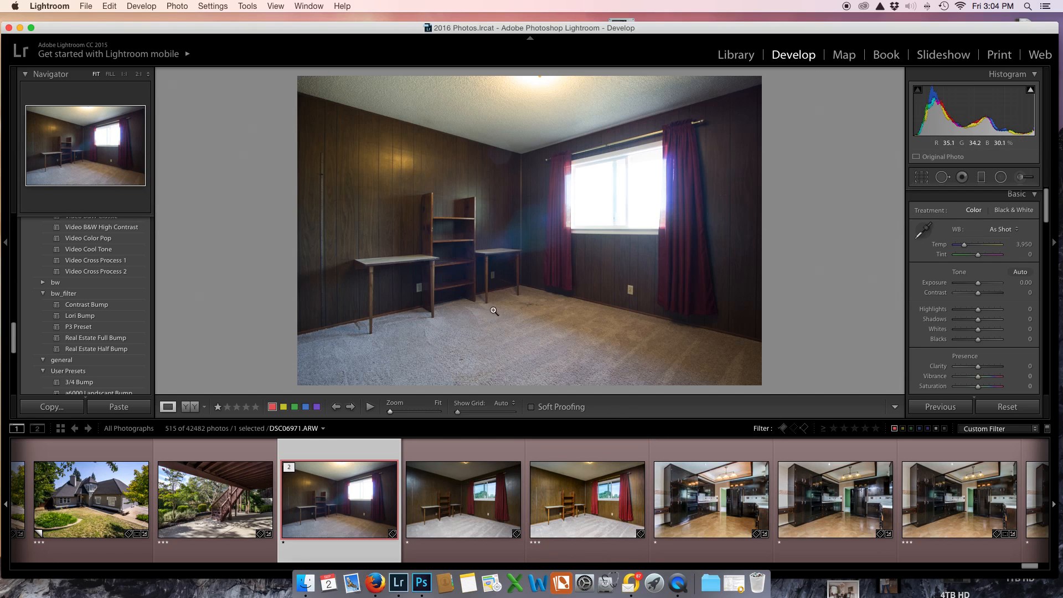
{"action": "left_click", "coordinate": [577, 500]}
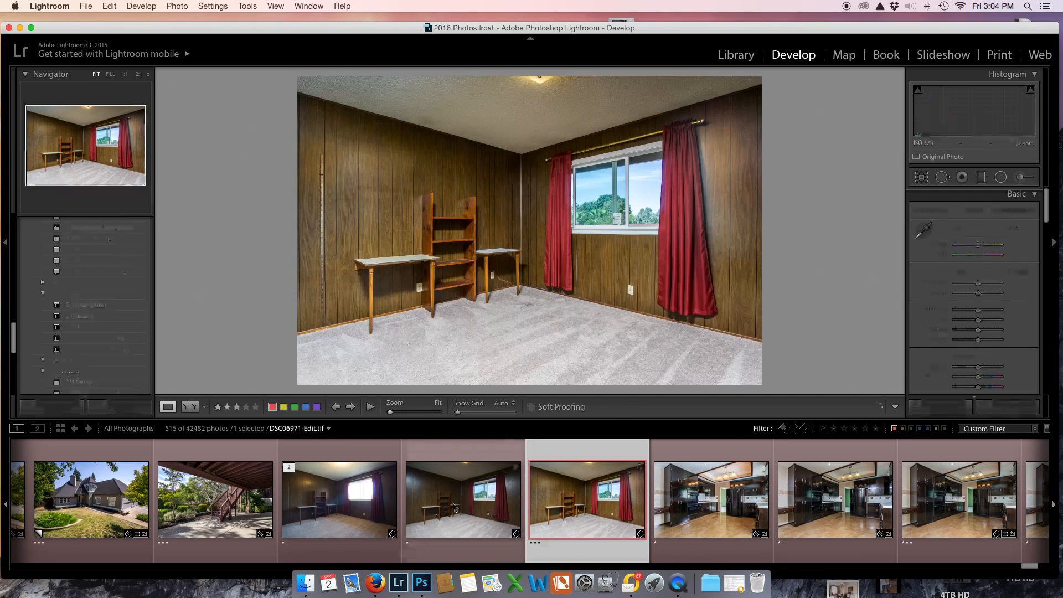
{"action": "left_click", "coordinate": [458, 501]}
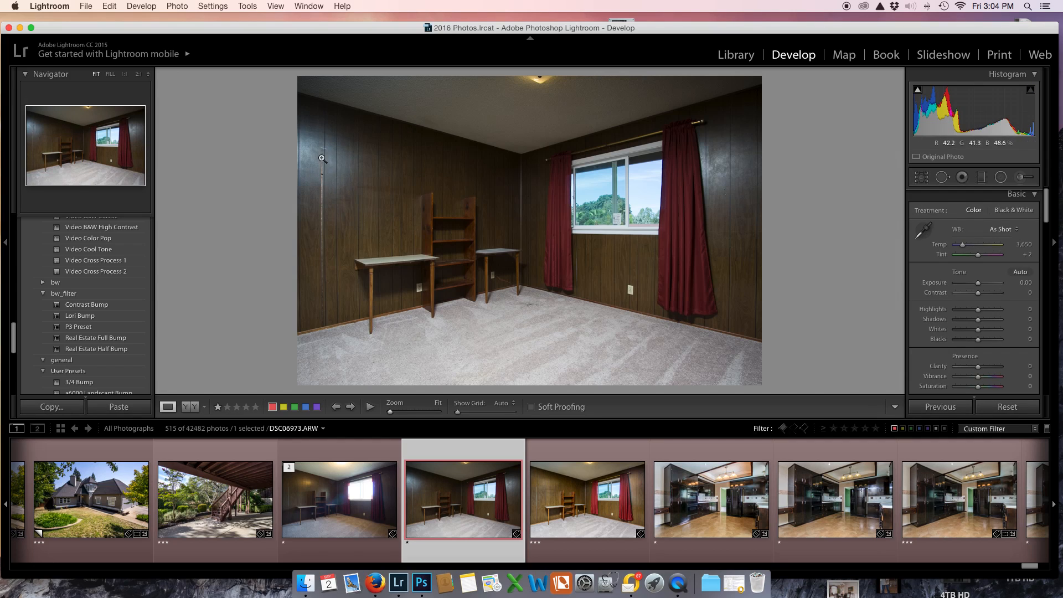
{"action": "left_click", "coordinate": [83, 338]}
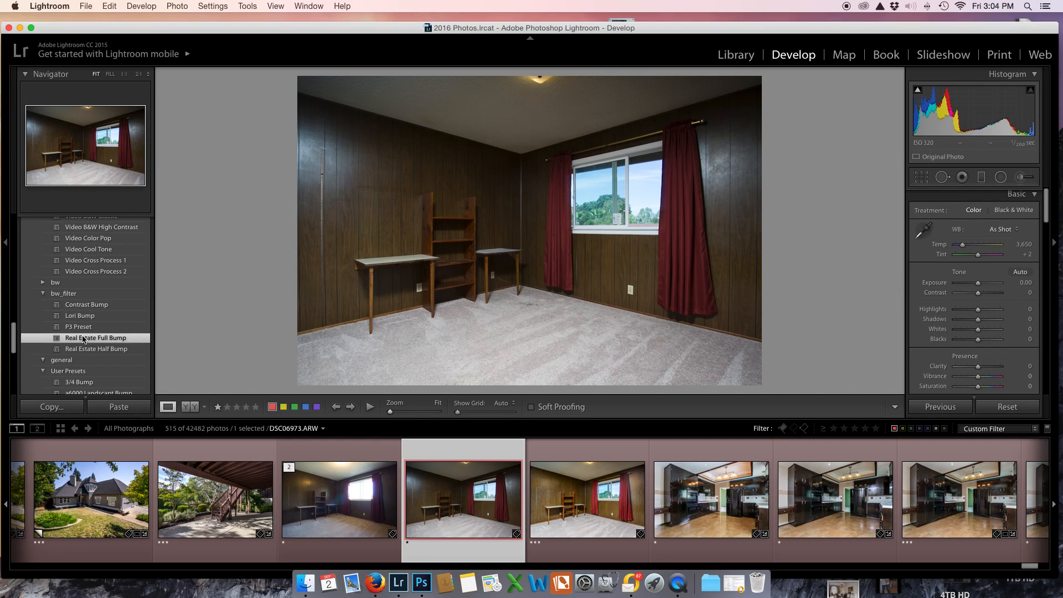
{"action": "left_click_drag", "start_coordinate": [978, 286], "coordinate": [982, 286]}
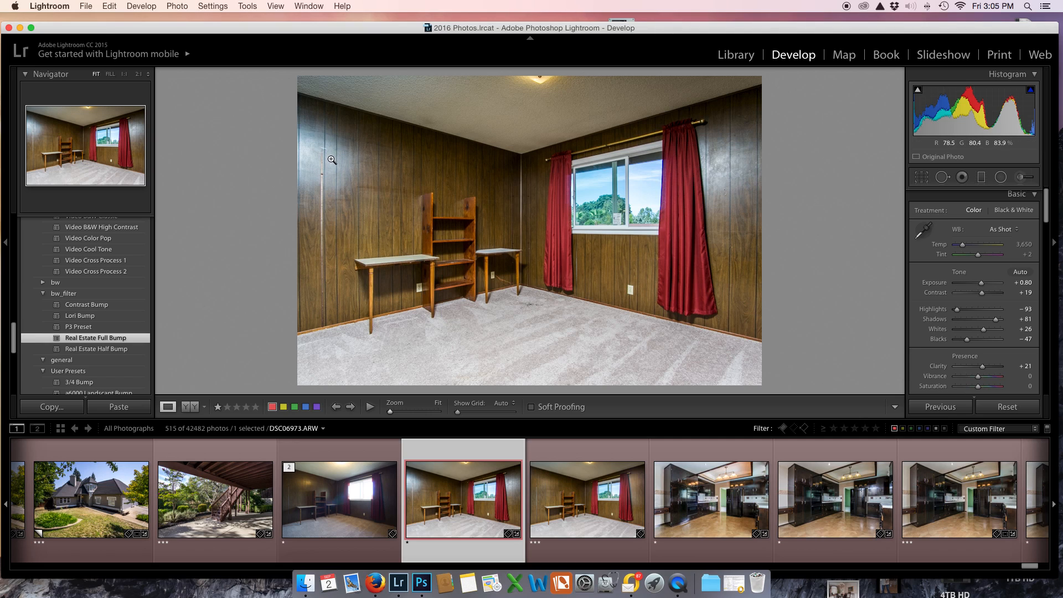
Step: Apply the Real Estate Full Bump preset to DSC06971.ARW and raise its exposure to +0.55
{"action": "left_click", "coordinate": [360, 513]}
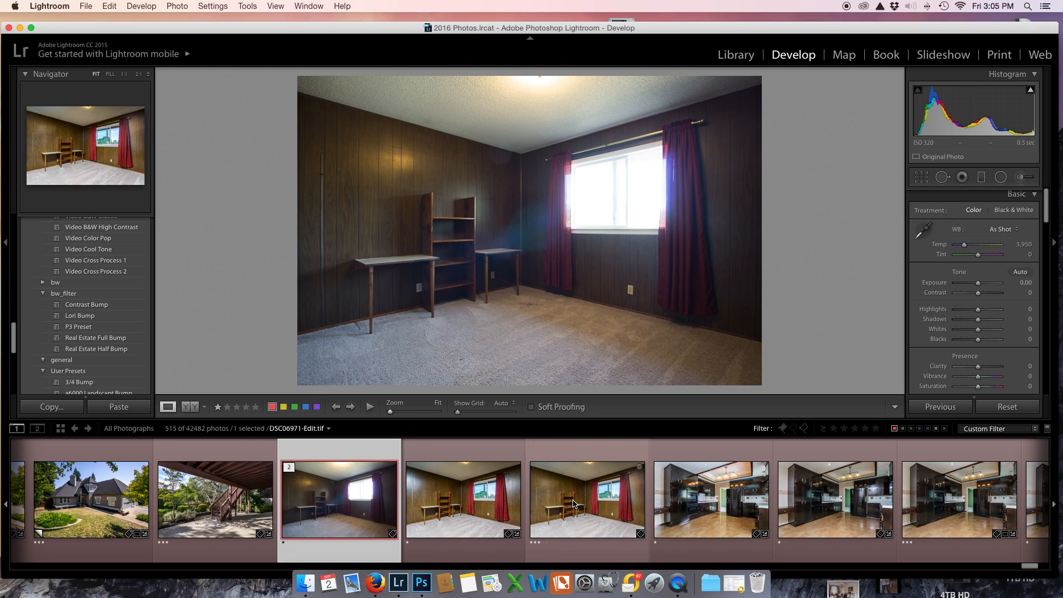
{"action": "left_click", "coordinate": [432, 505]}
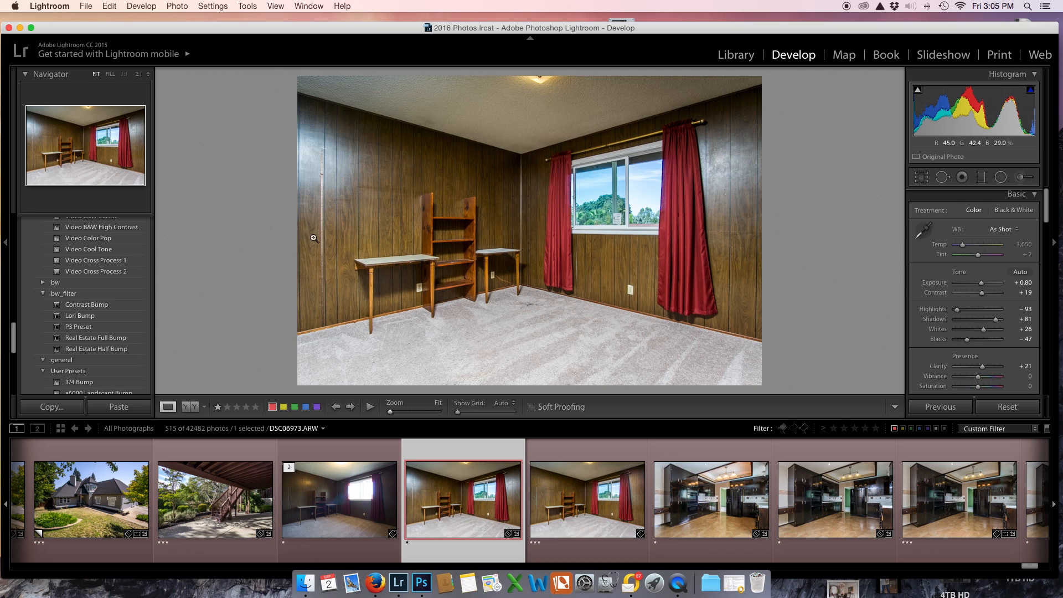
{"action": "left_click", "coordinate": [328, 500]}
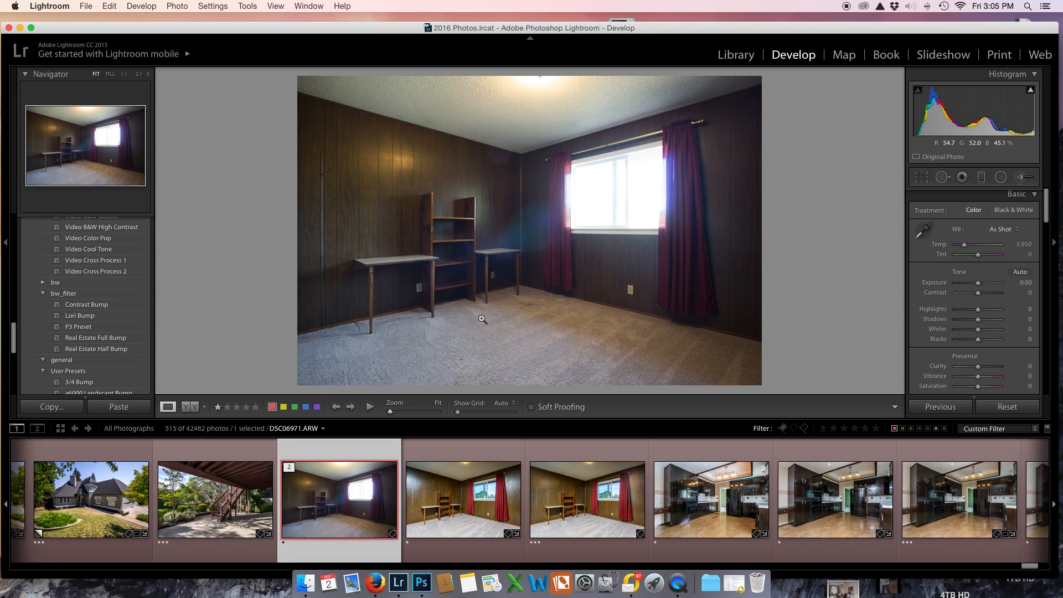
{"action": "left_click", "coordinate": [99, 338]}
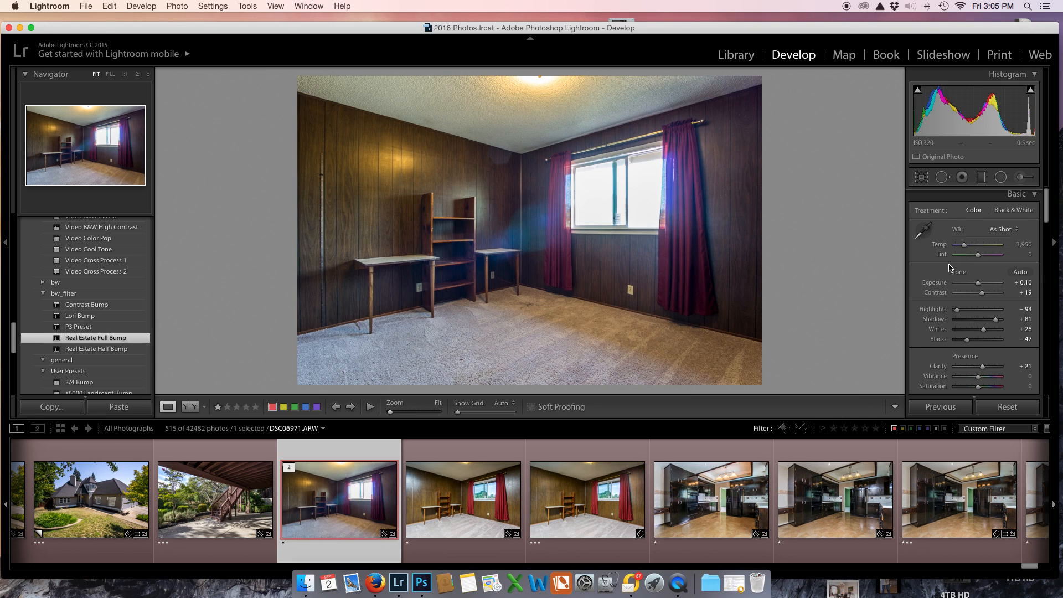
{"action": "left_click_drag", "start_coordinate": [979, 286], "coordinate": [983, 287]}
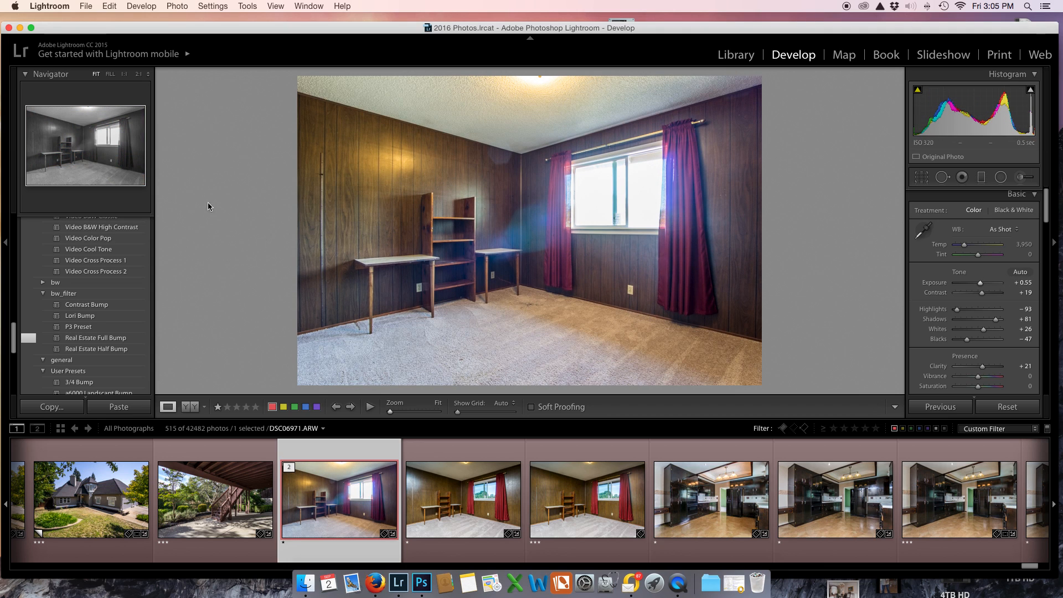
Step: Compare the two bedroom exposures and set DSC06971.ARW's tint to -13 and exposure to +0.70
{"action": "left_click", "coordinate": [473, 509]}
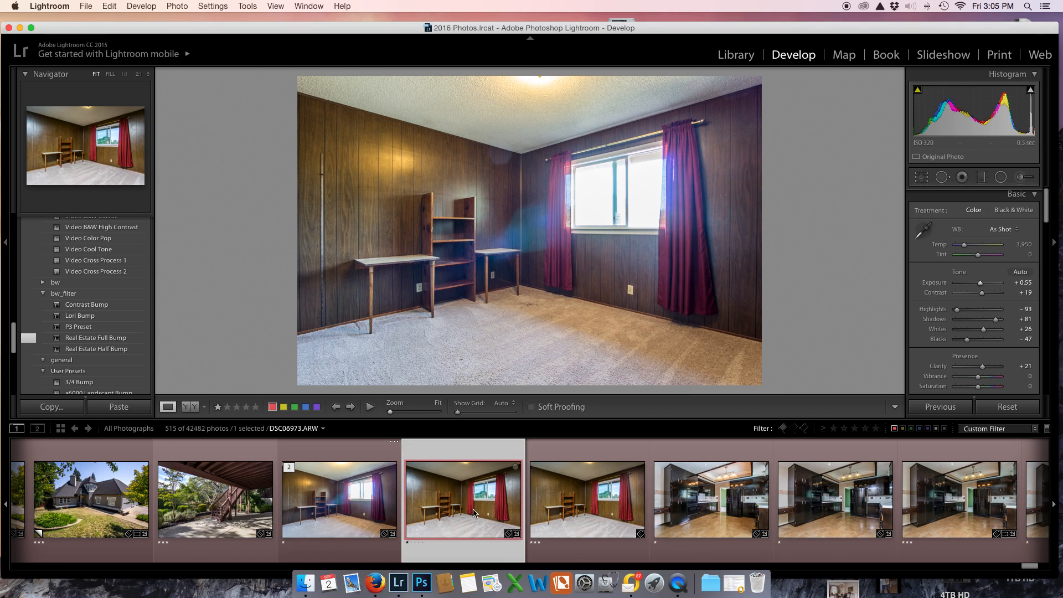
{"action": "left_click", "coordinate": [321, 502]}
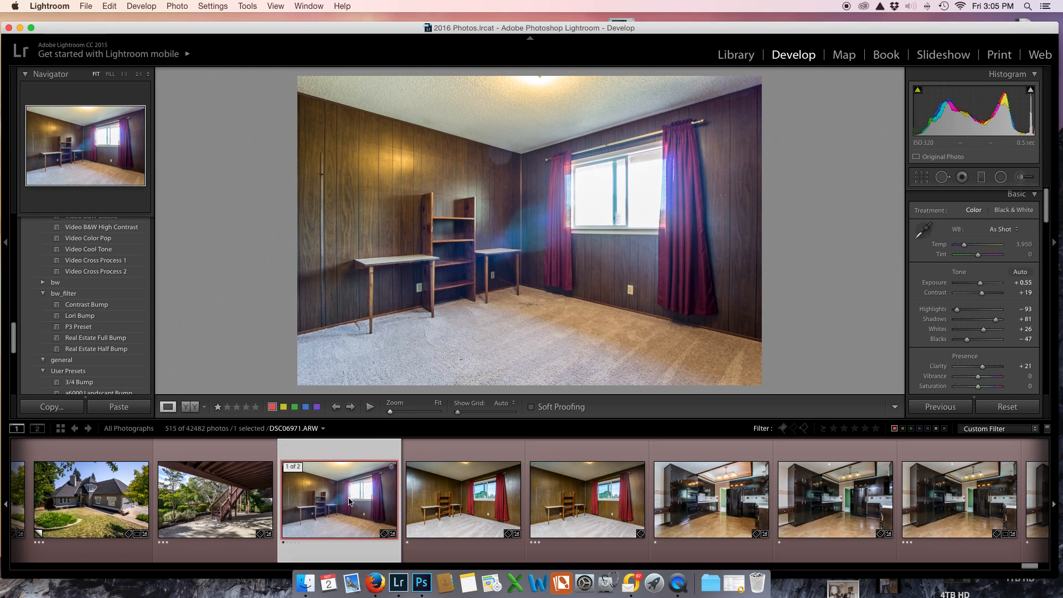
{"action": "key", "text": "Right"}
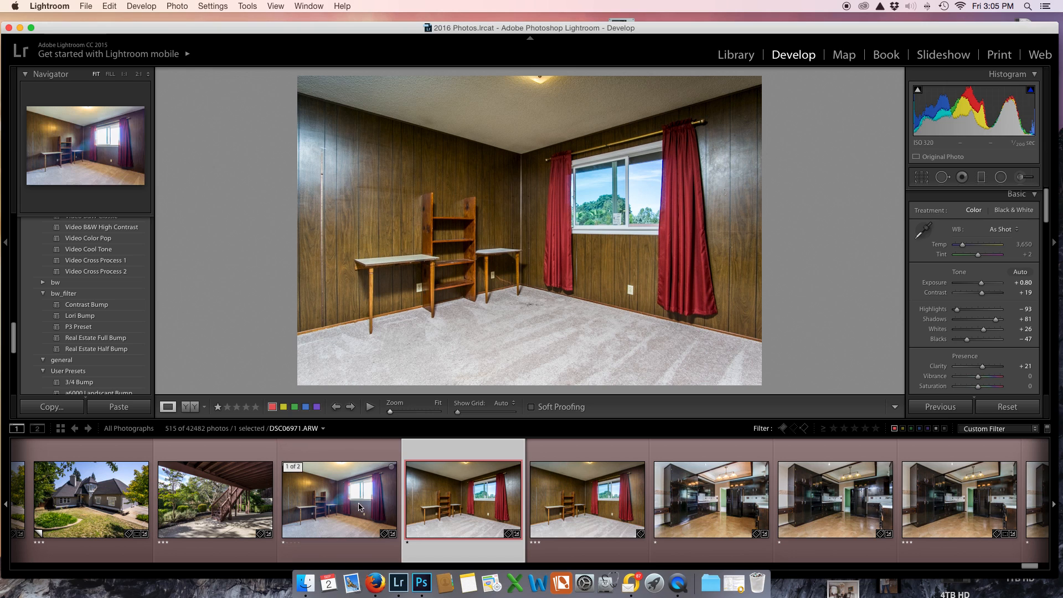
{"action": "left_click", "coordinate": [326, 508]}
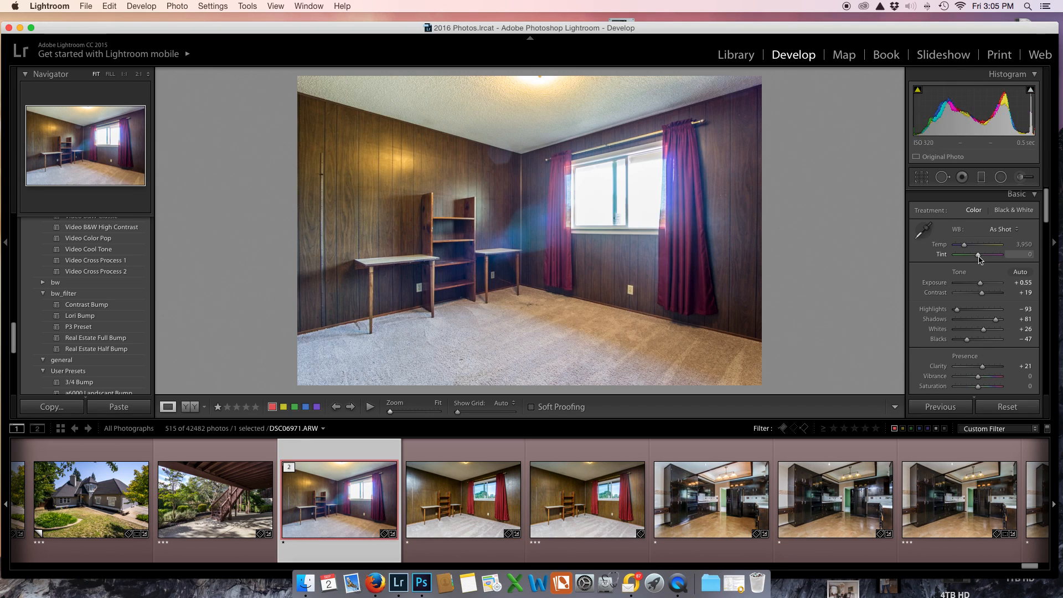
{"action": "left_click_drag", "start_coordinate": [979, 257], "coordinate": [984, 286]}
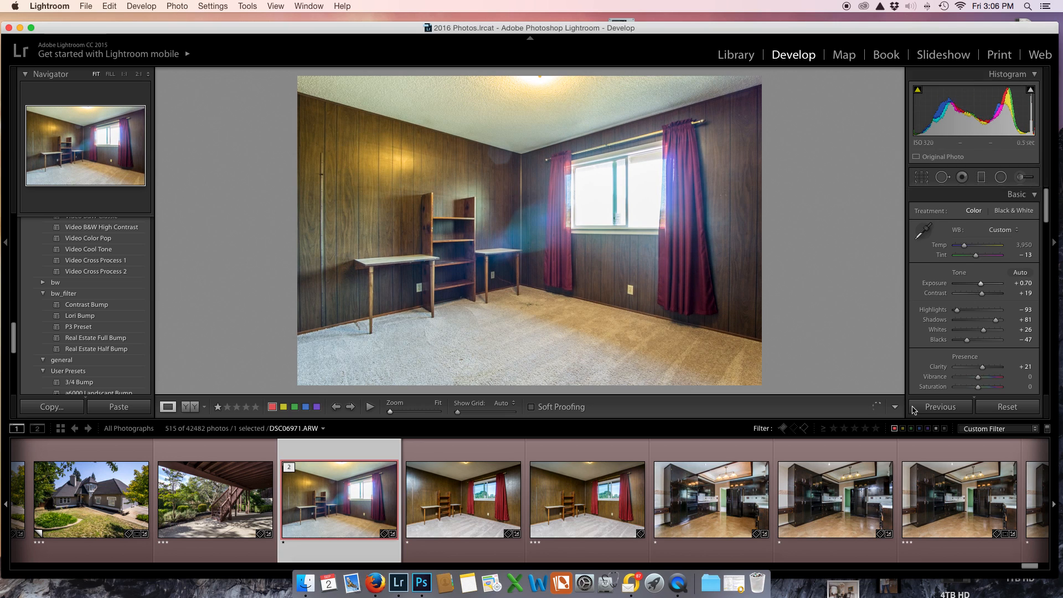
Step: Set Dehaze to +23 on DSC06971.ARW and compare the photo with DSC06973.ARW
{"action": "scroll", "coordinate": [915, 393], "scroll_direction": "down", "scroll_amount": 1}
{"action": "left_click", "coordinate": [963, 496]}
{"action": "scroll", "coordinate": [995, 372], "scroll_direction": "down", "scroll_amount": 15}
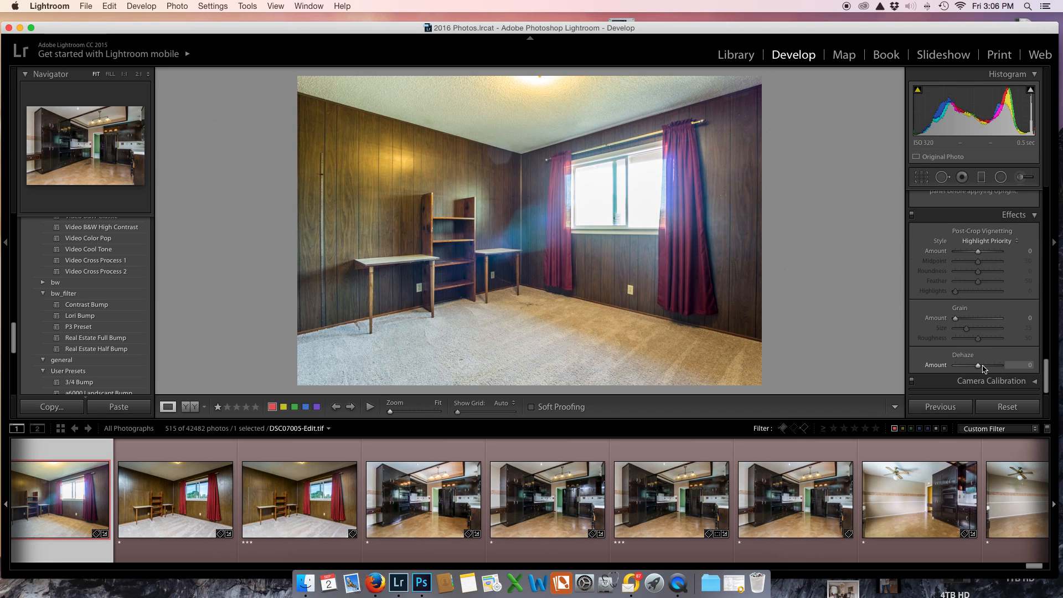
{"action": "left_click", "coordinate": [984, 366]}
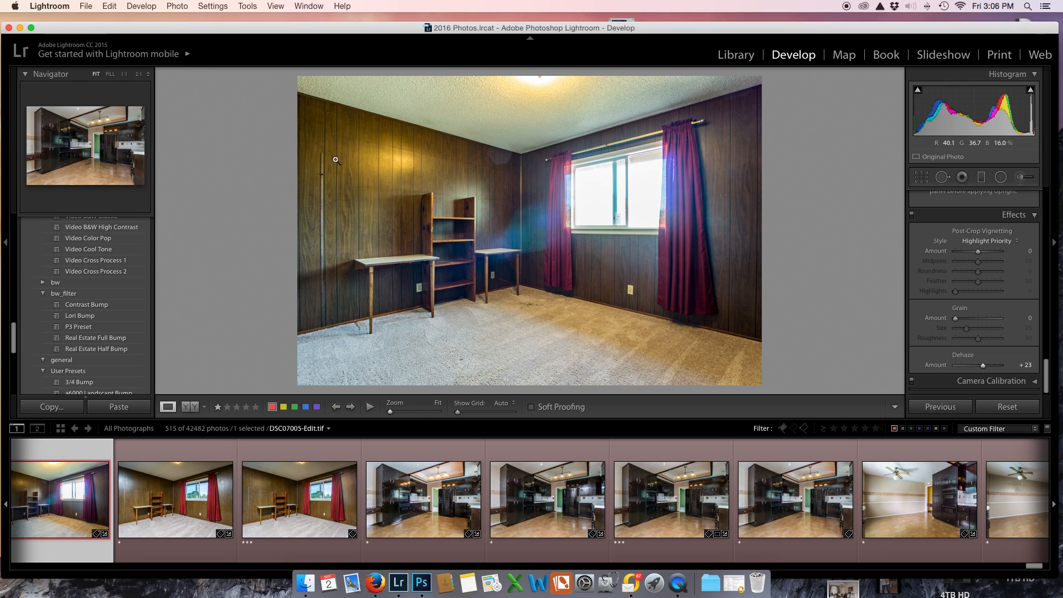
{"action": "left_click", "coordinate": [154, 498]}
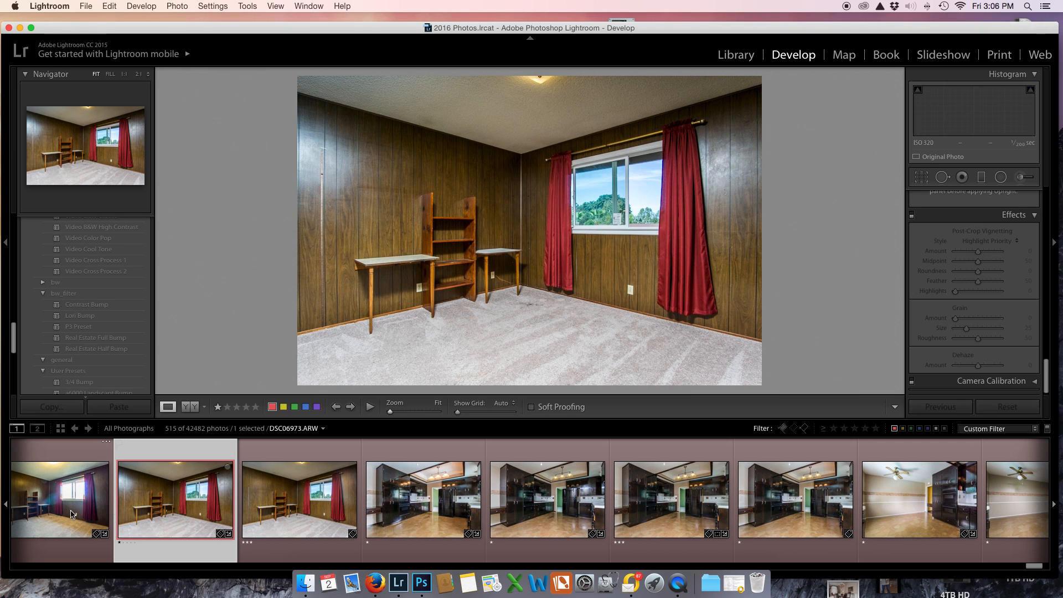
{"action": "left_click", "coordinate": [70, 514]}
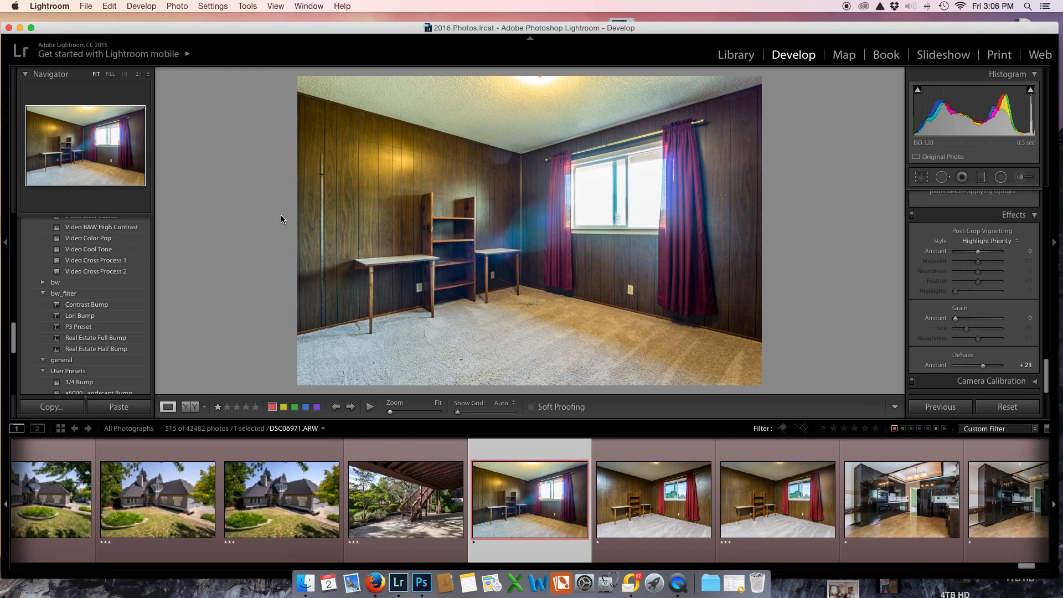
Step: Set DSC06971.ARW's exposure to +0.90 and check its brightness against DSC06973.ARW
{"action": "scroll", "coordinate": [975, 277], "scroll_direction": "up", "scroll_amount": 10}
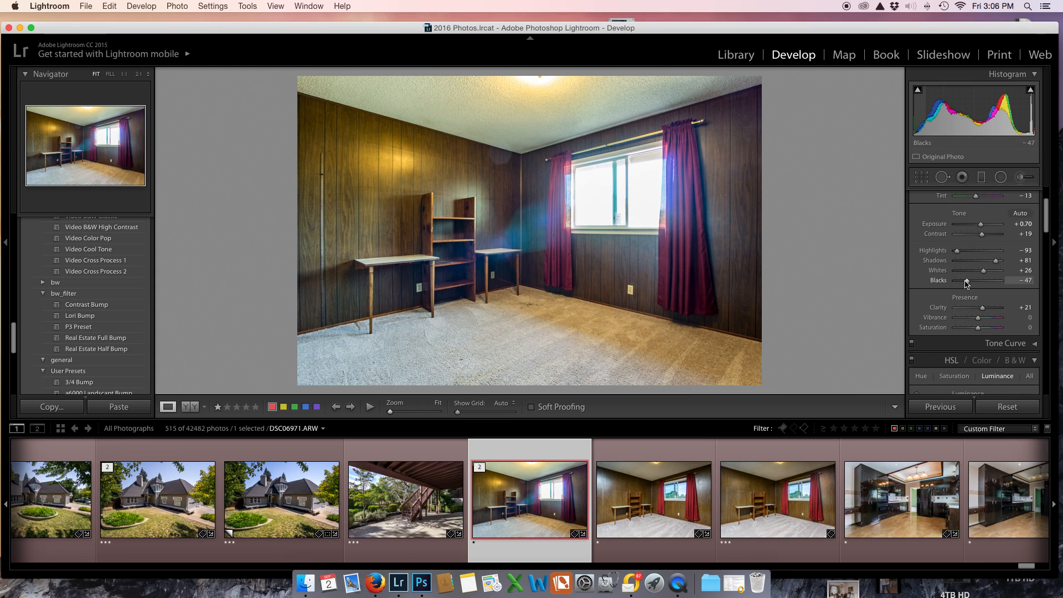
{"action": "left_click_drag", "start_coordinate": [982, 226], "coordinate": [982, 226]}
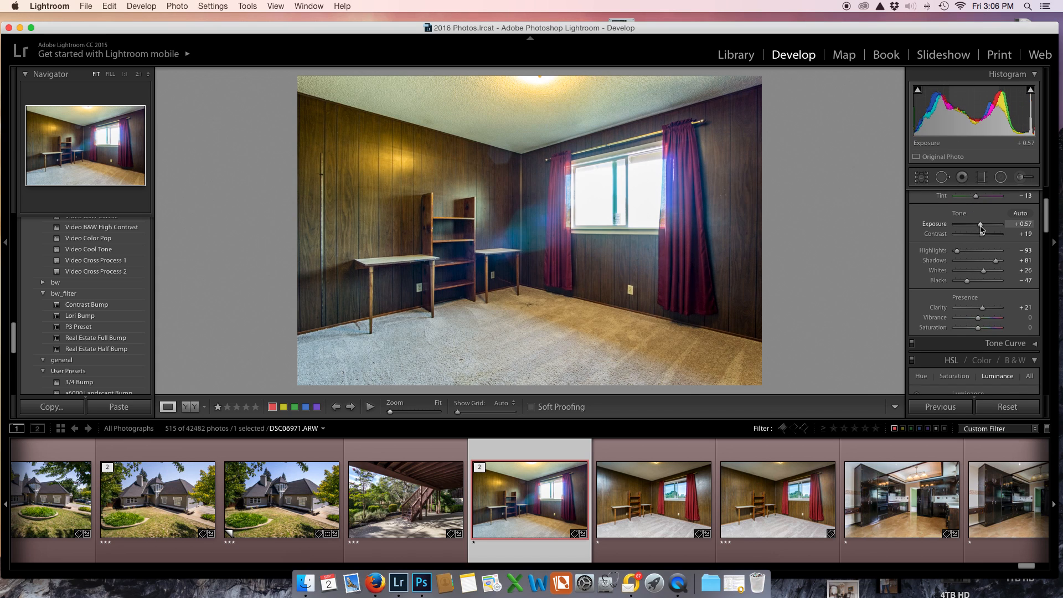
{"action": "key", "text": "Right"}
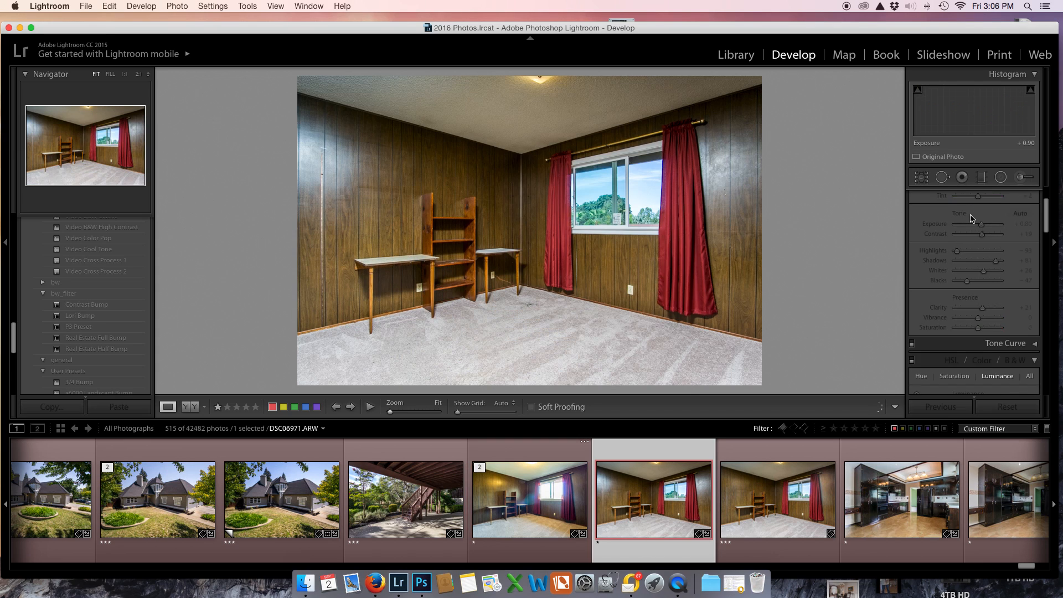
{"action": "key", "text": "Left"}
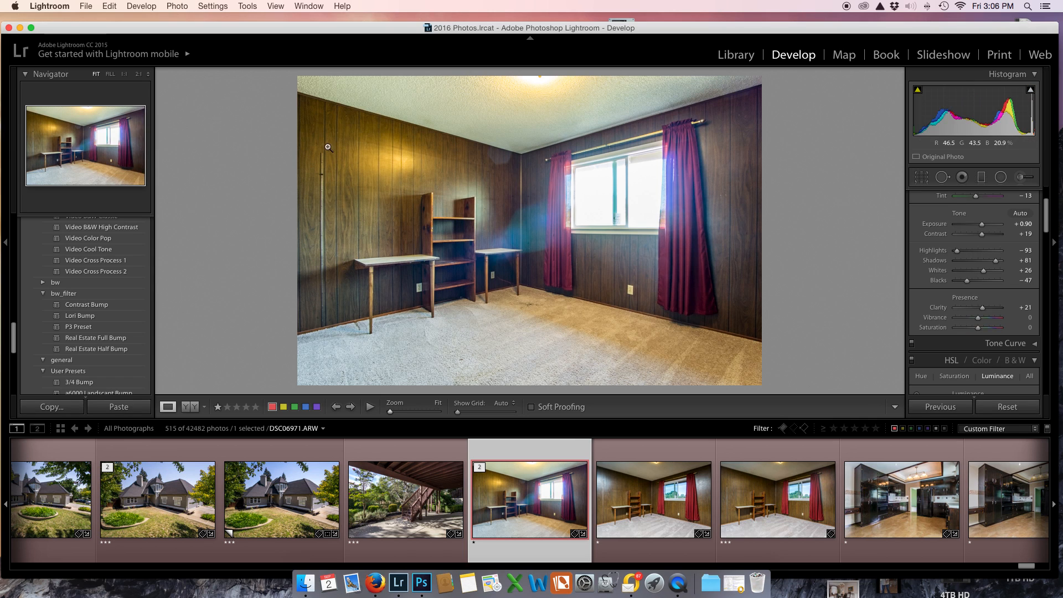
{"action": "key", "text": "Right"}
{"action": "key", "text": "Left"}
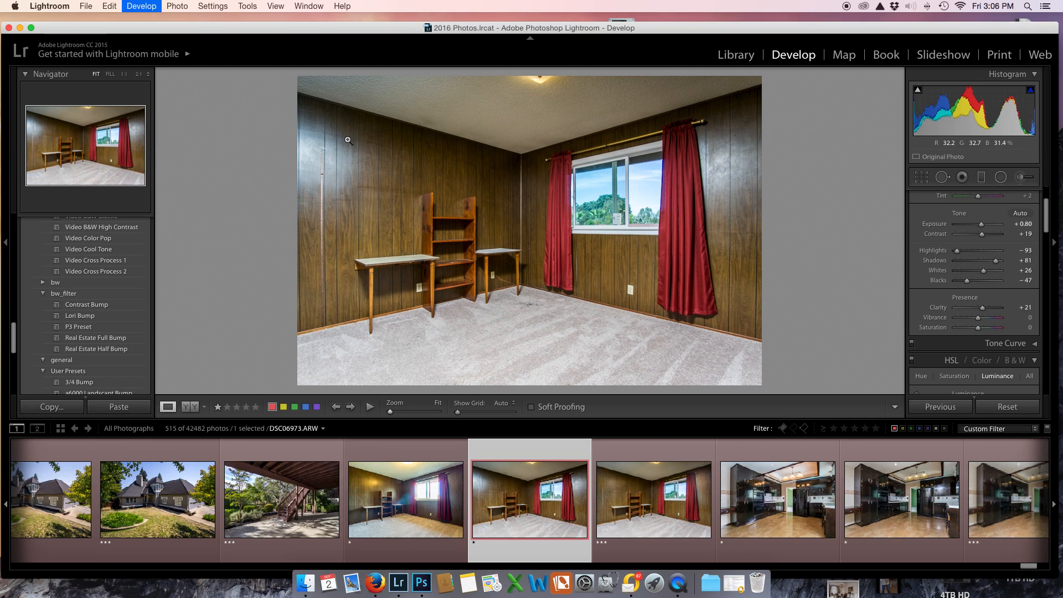
Step: Set DSC06971.ARW's yellow saturation to -36 and compare the photo with DSC06973.ARW
{"action": "scroll", "coordinate": [968, 260], "scroll_direction": "down", "scroll_amount": 4}
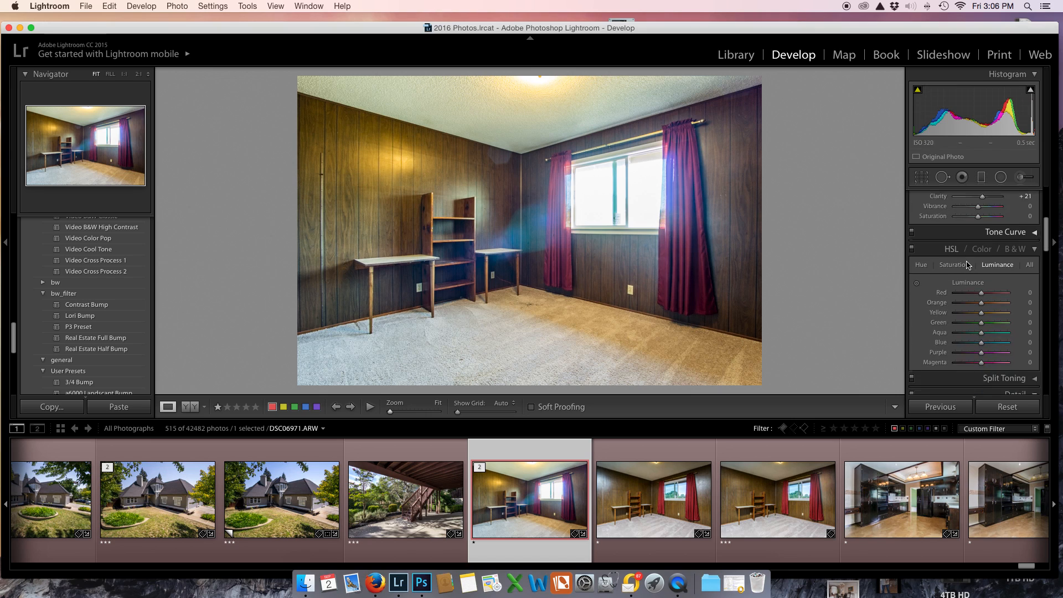
{"action": "left_click", "coordinate": [954, 249]}
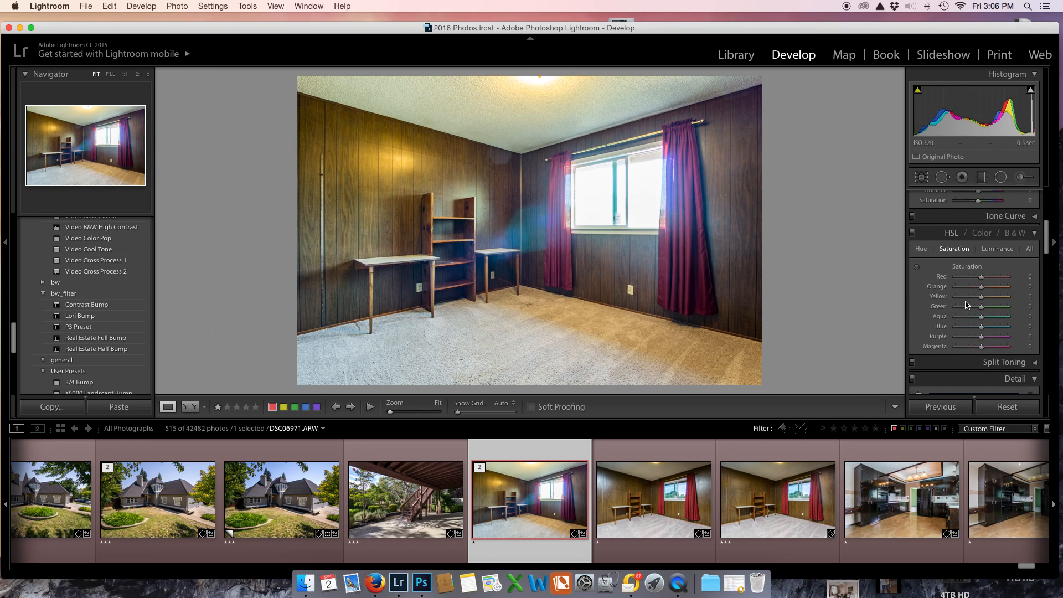
{"action": "left_click", "coordinate": [970, 297]}
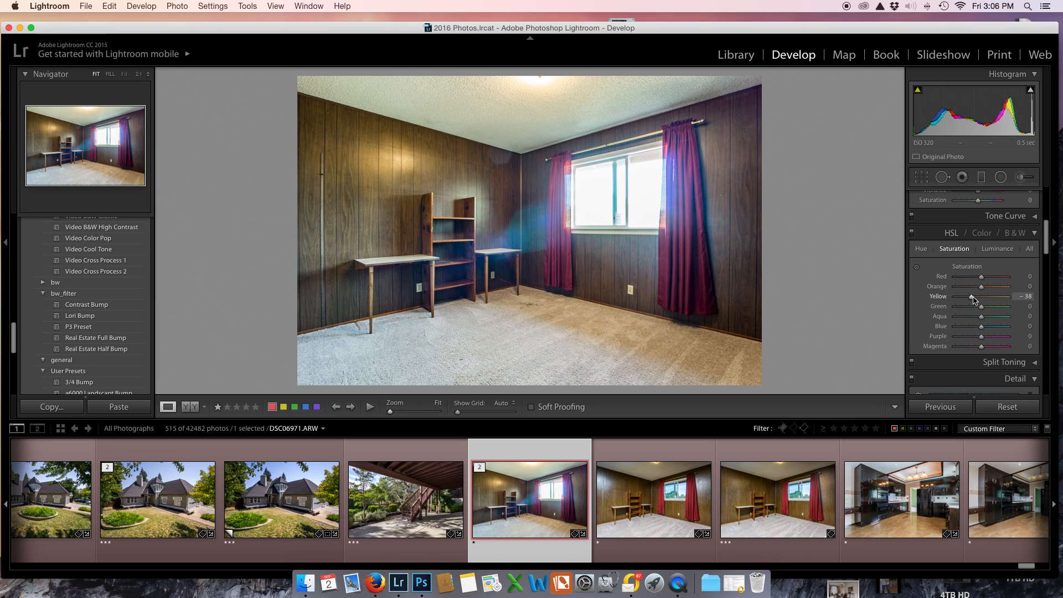
{"action": "key", "text": "Right"}
{"action": "key", "text": "Left"}
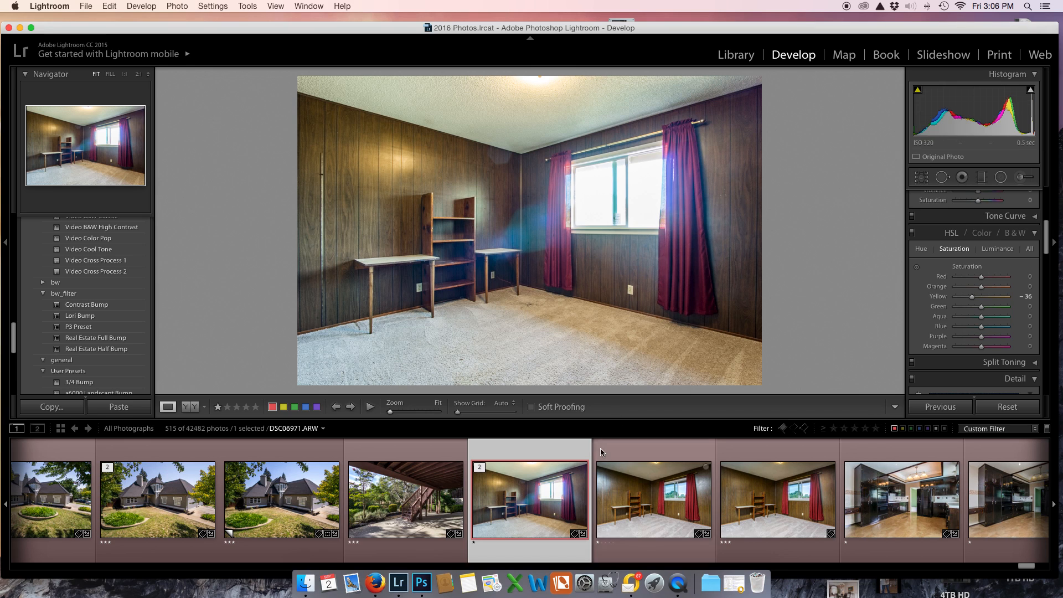
{"action": "key", "text": "Right"}
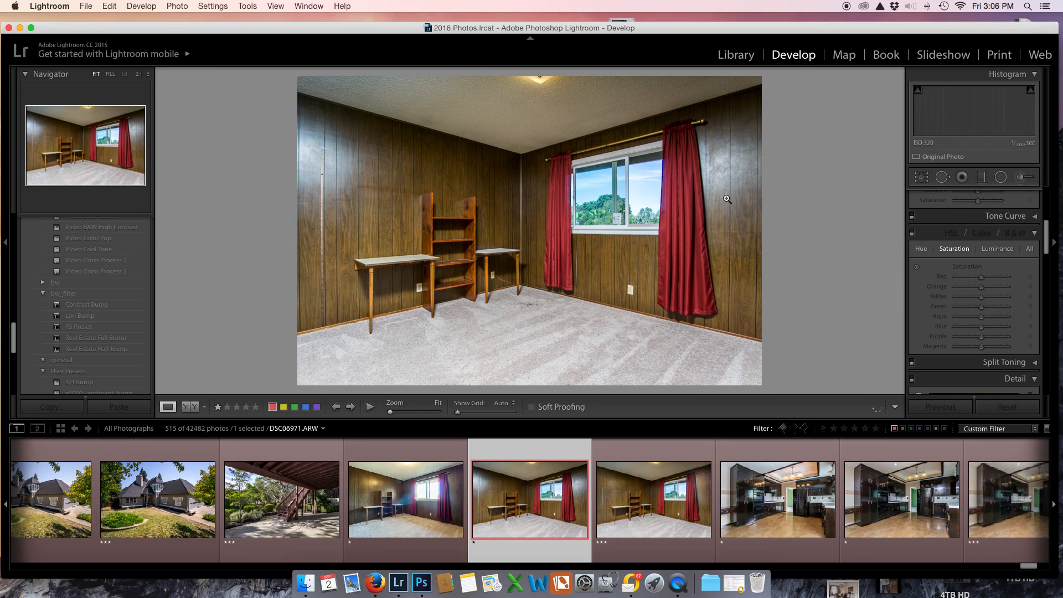
{"action": "key", "text": "Left"}
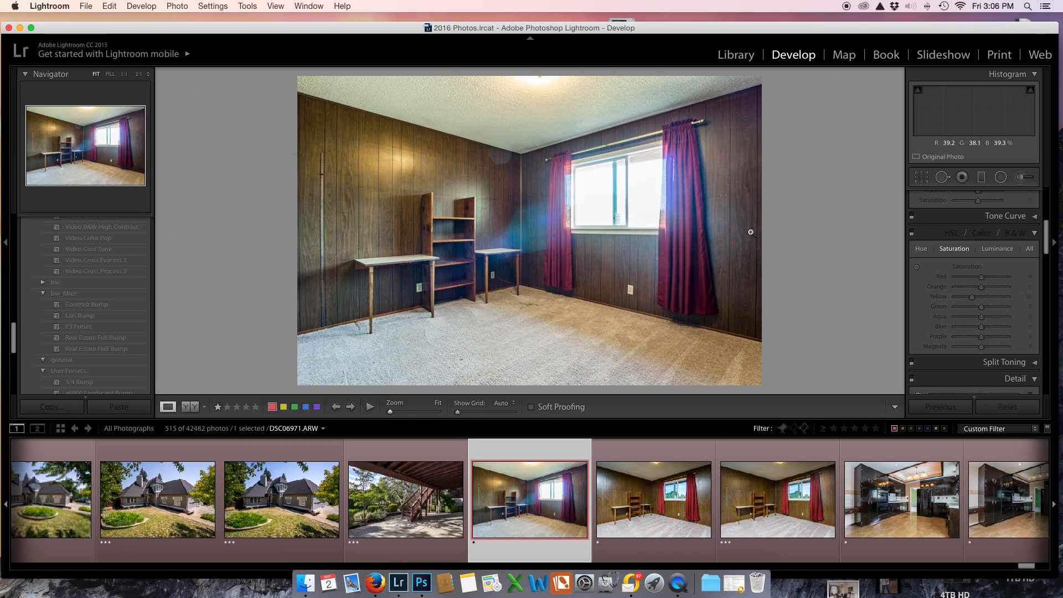
Step: Brush a local adjustment over the wall beside the right curtain, with temperature 33, tint -9 and exposure 0.37
{"action": "left_click", "coordinate": [1022, 177]}
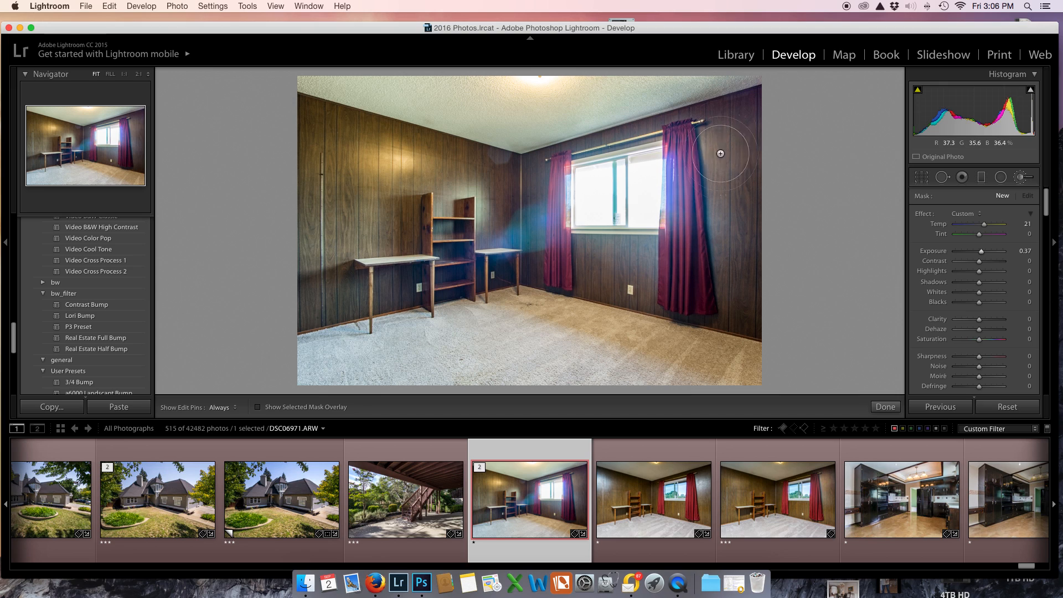
{"action": "key", "text": "h"}
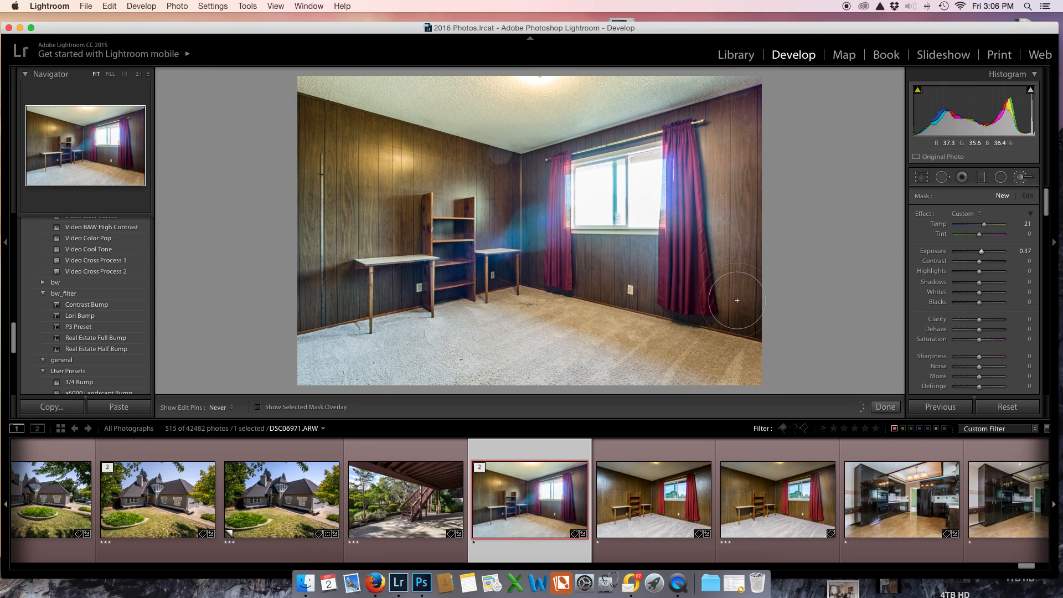
{"action": "left_click_drag", "start_coordinate": [738, 300], "coordinate": [739, 300]}
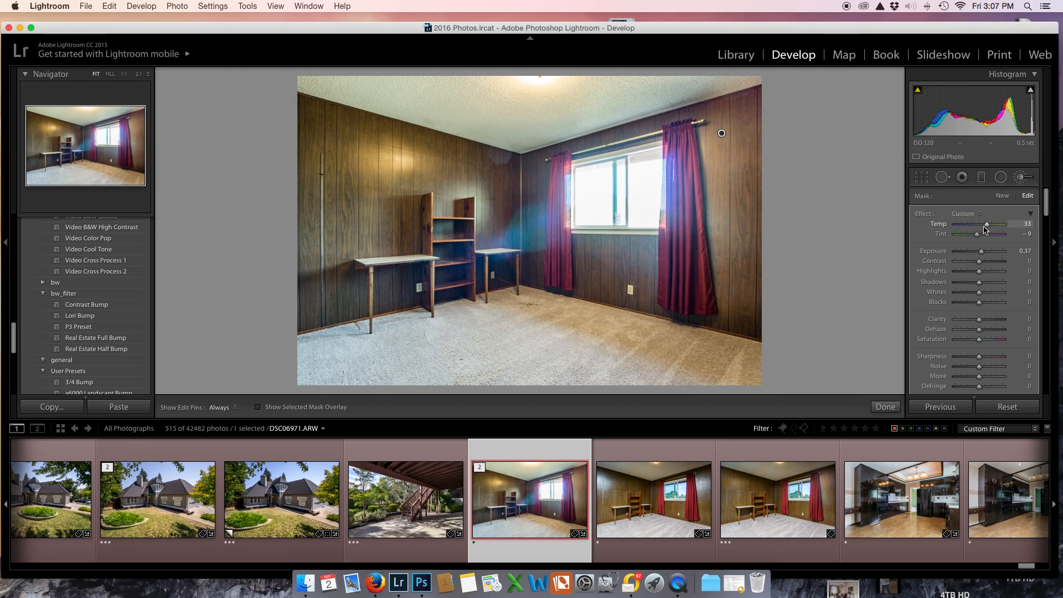
Step: Compare the brushed wall with DSC06973.ARW and set the brush adjustment's temperature to 42 and tint to -23
{"action": "key", "text": "Right"}
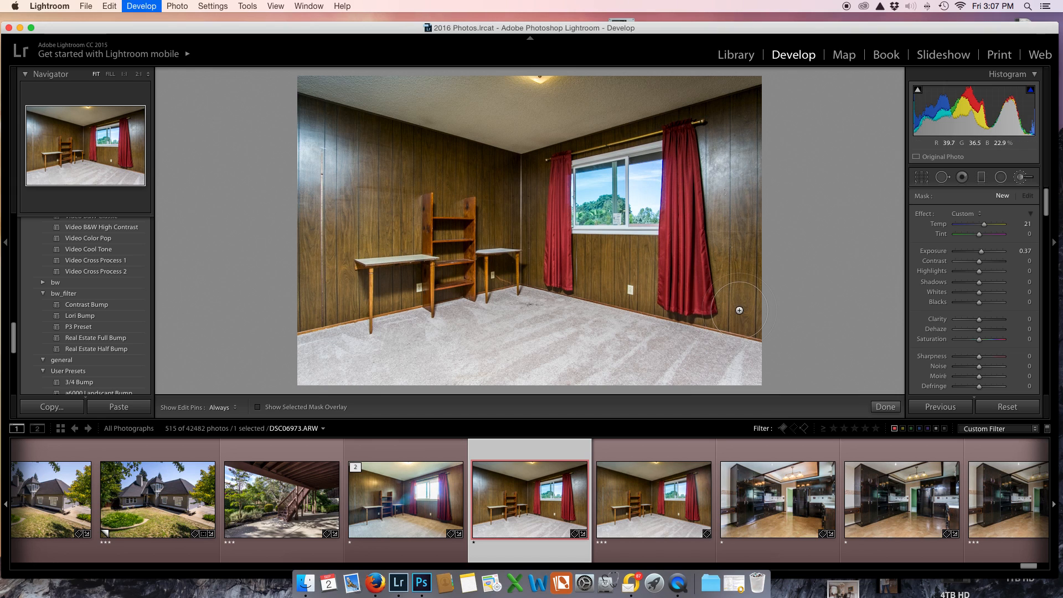
{"action": "key", "text": "Right"}
{"action": "key", "text": "Left"}
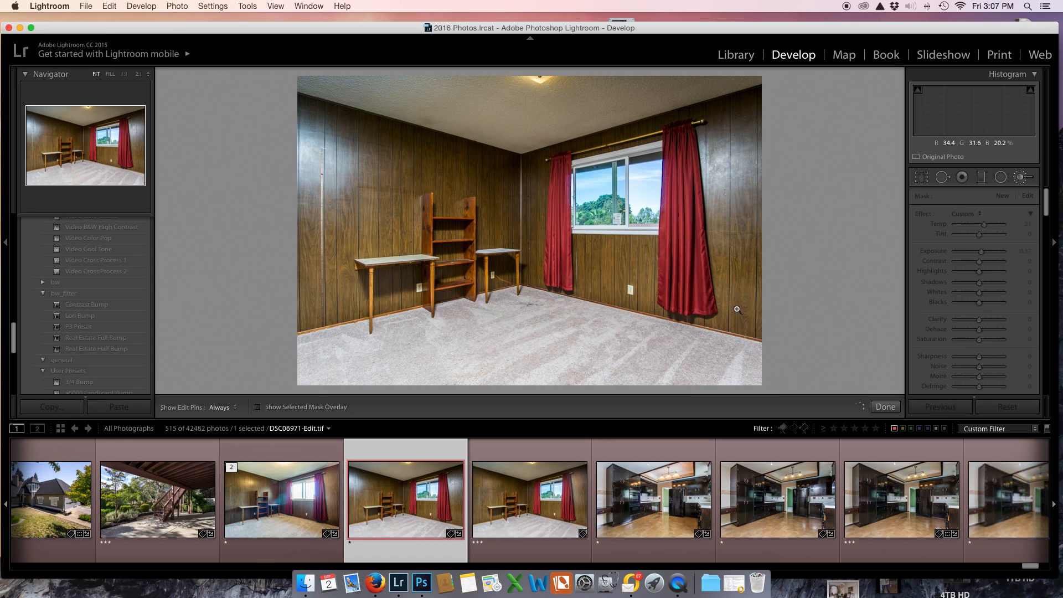
{"action": "key", "text": "Left"}
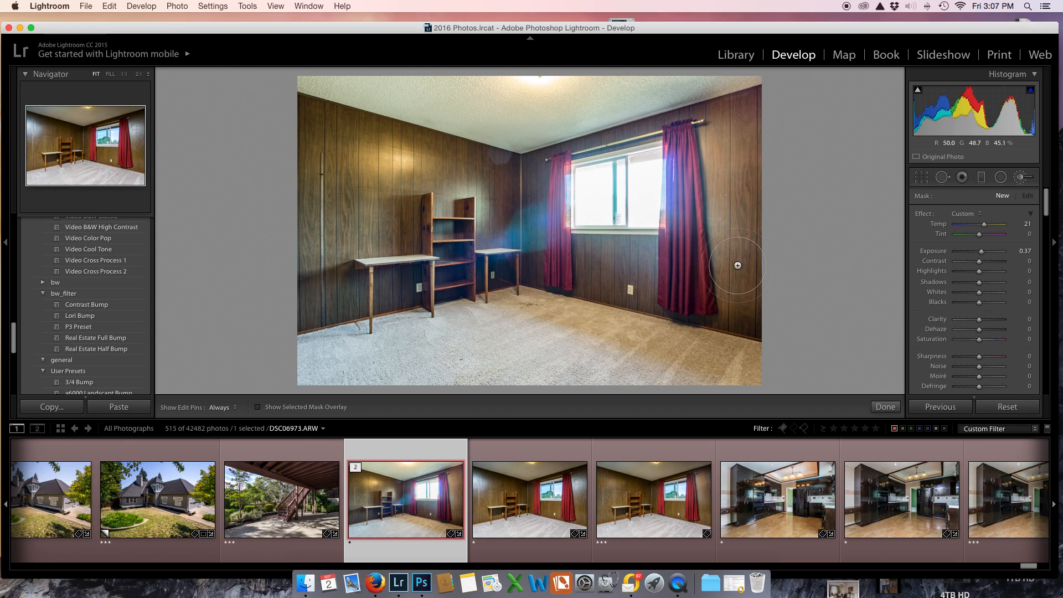
{"action": "key", "text": "Right"}
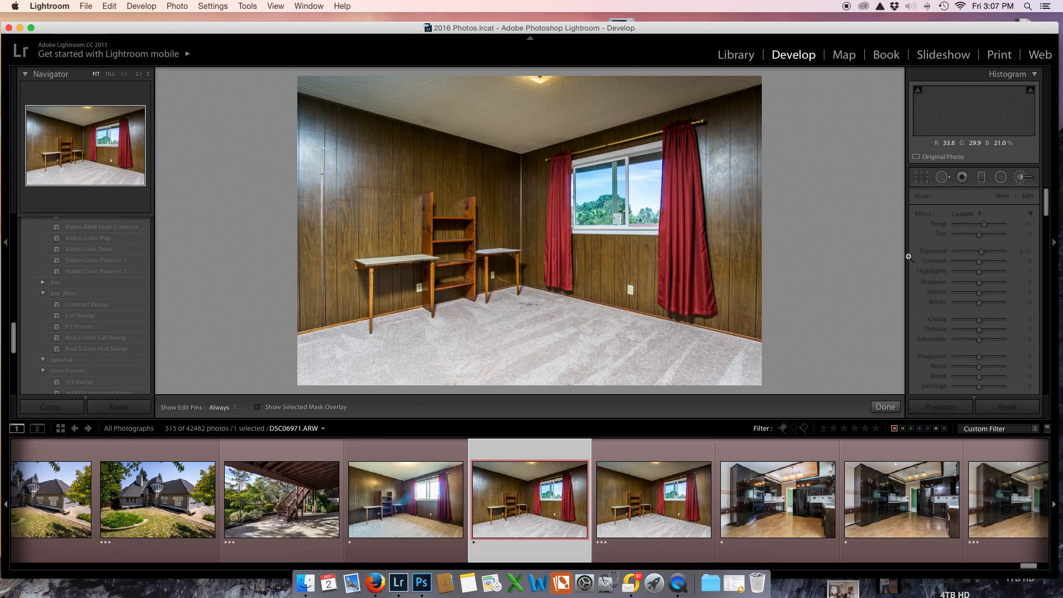
{"action": "key", "text": "Left"}
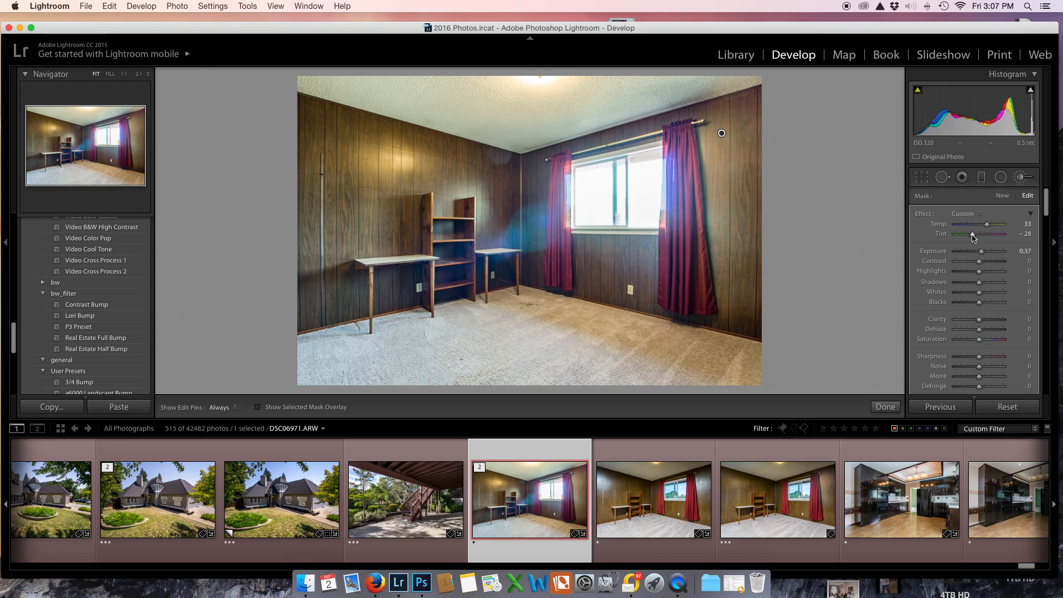
{"action": "scroll", "coordinate": [968, 328], "scroll_direction": "down", "scroll_amount": 3}
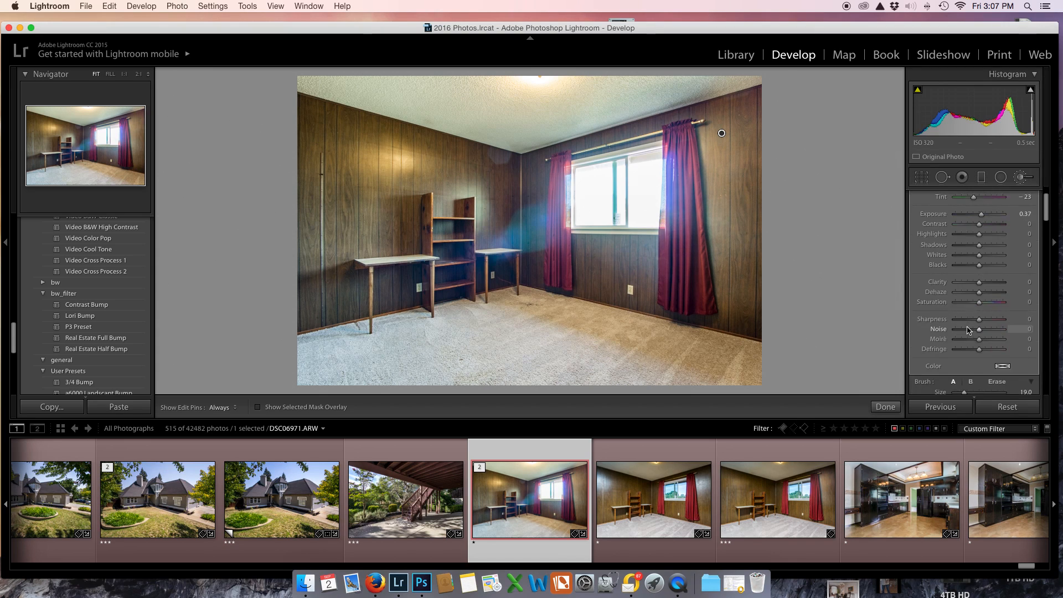
{"action": "scroll", "coordinate": [969, 328], "scroll_direction": "up", "scroll_amount": 3}
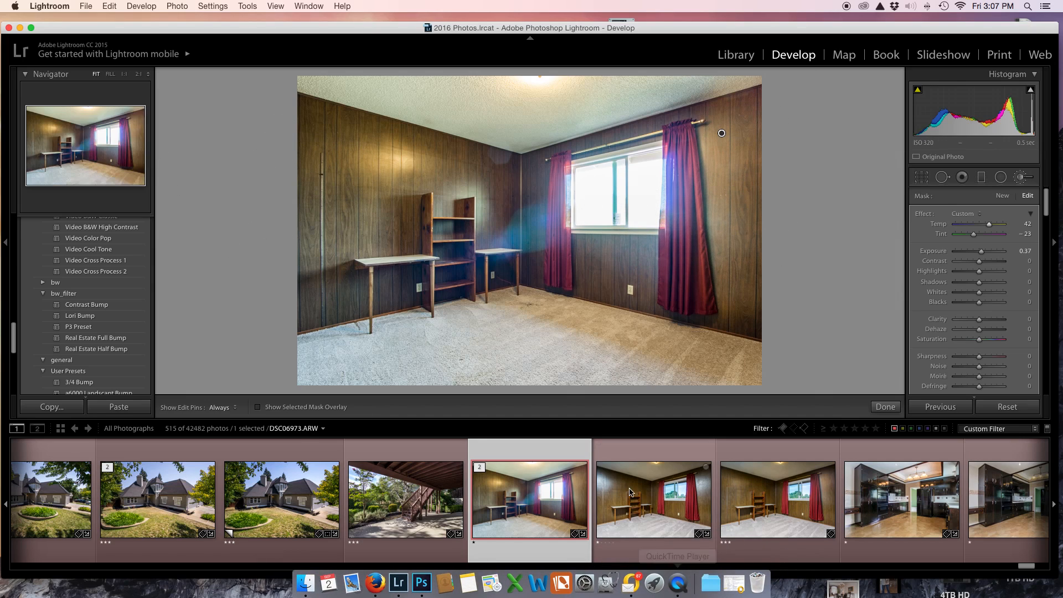
Step: Open DSC06971.ARW and DSC06973.ARW together as layers in Photoshop
{"action": "left_click", "coordinate": [627, 493], "text": "super"}
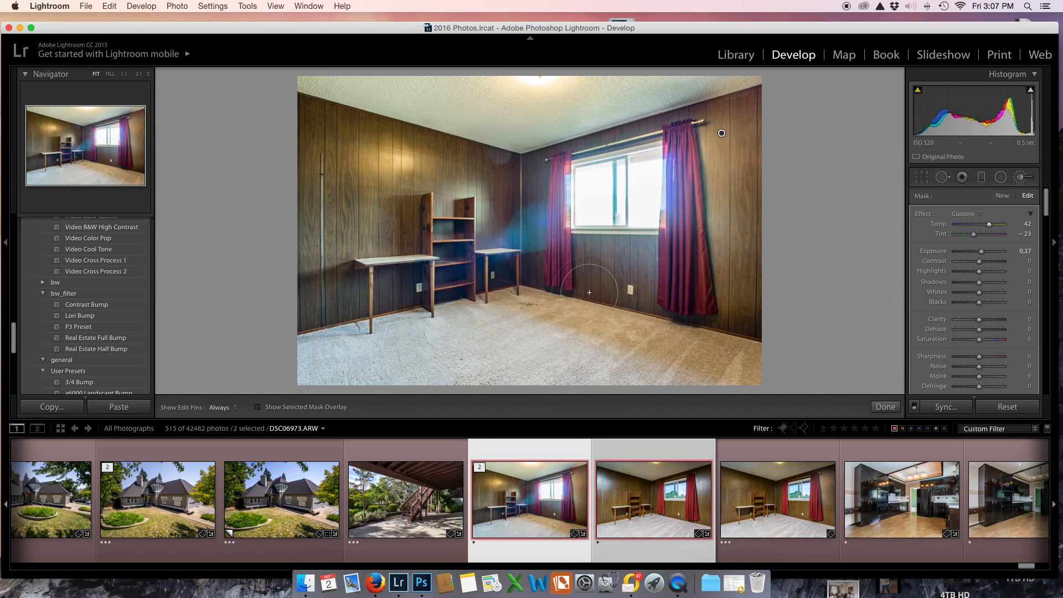
{"action": "right_click", "coordinate": [582, 265]}
{"action": "mouse_move", "coordinate": [654, 358]}
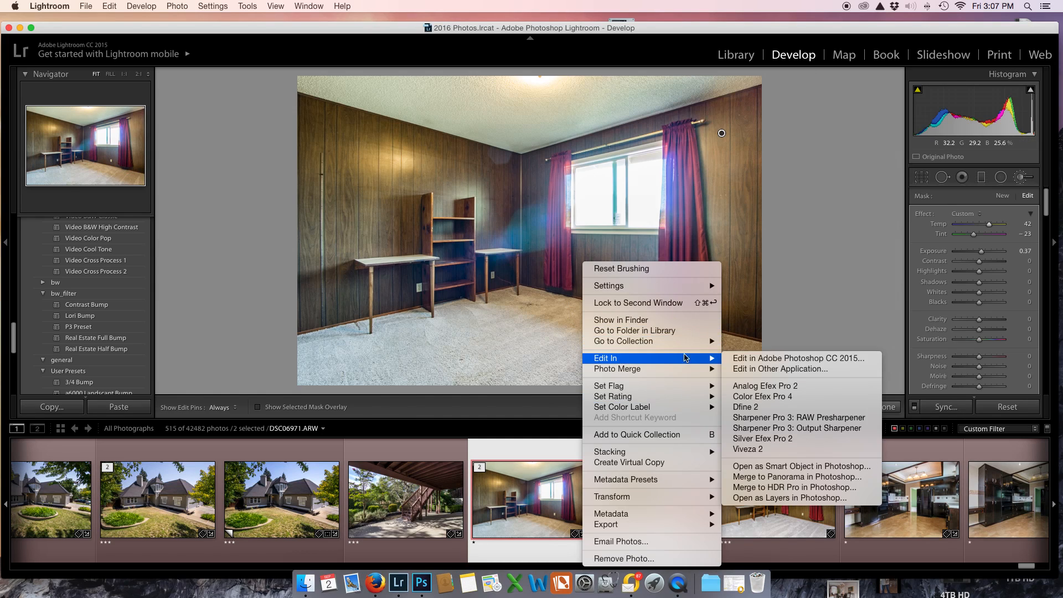
{"action": "left_click", "coordinate": [762, 500]}
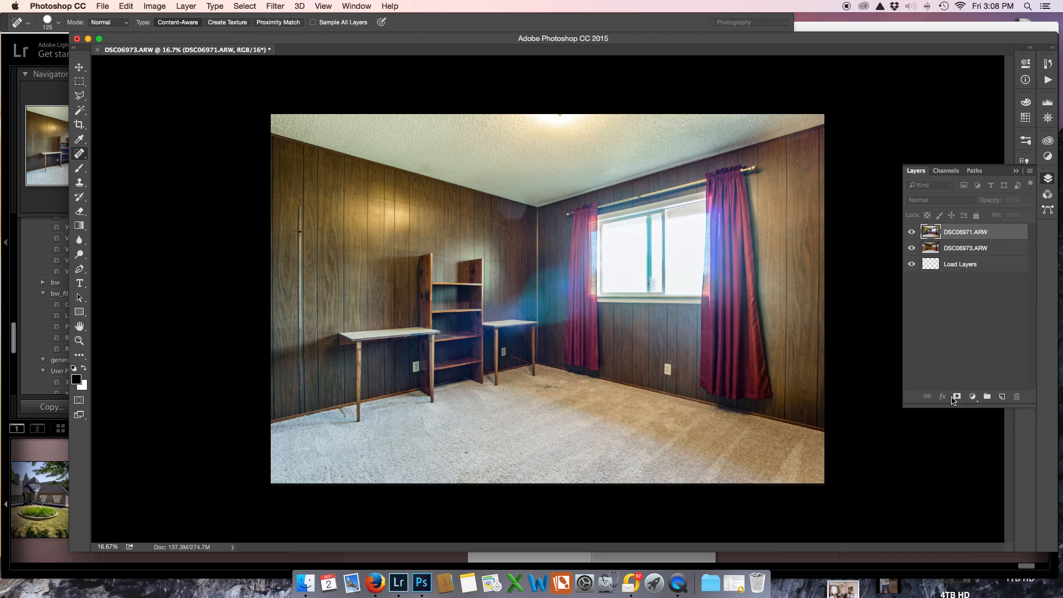
Step: Add a black mask to the DSC06971.ARW layer and paint white over the left wall's glare with a 1300 px brush at 7% flow
{"action": "left_click", "coordinate": [957, 397], "text": "alt"}
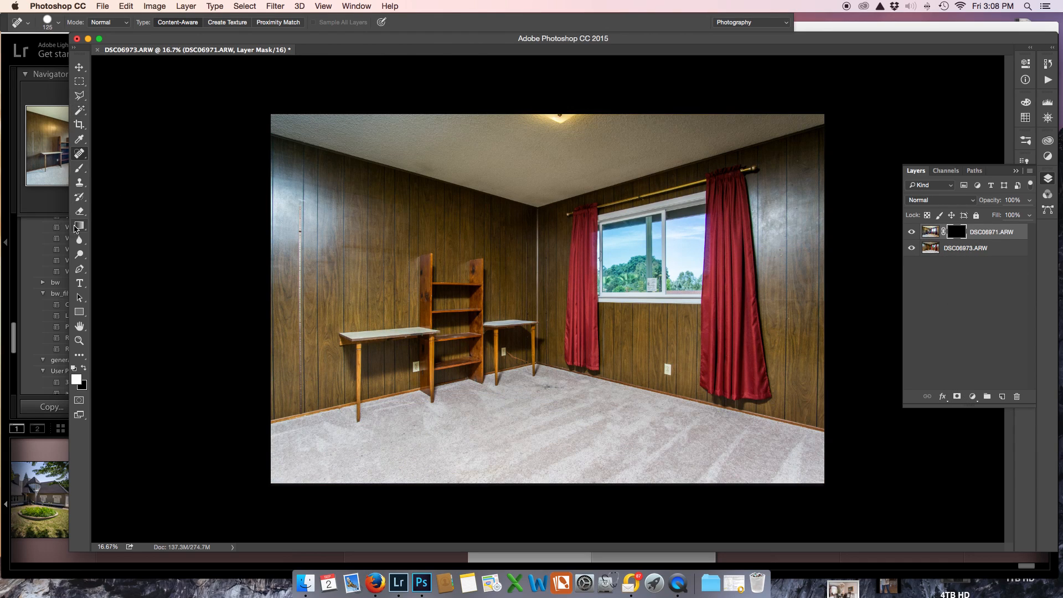
{"action": "left_click", "coordinate": [79, 168]}
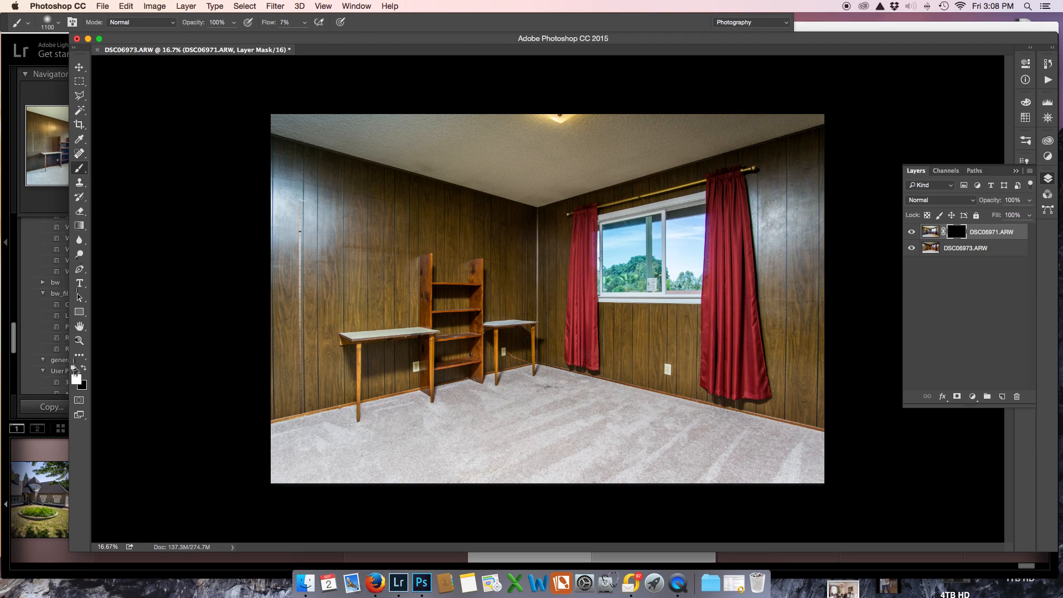
{"action": "key", "text": "bracketright"}
{"action": "key", "text": "bracketright"}
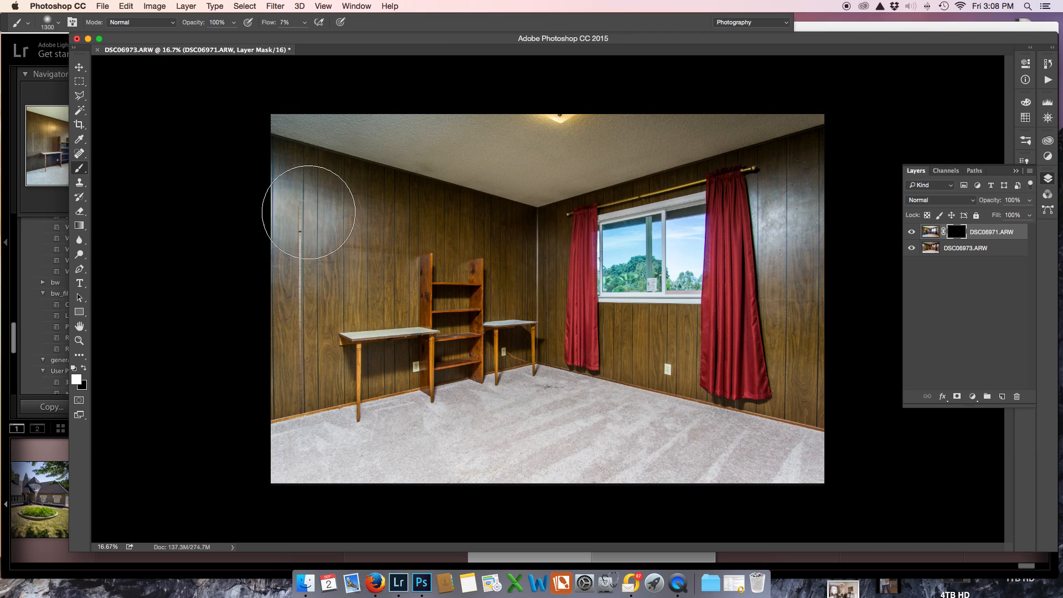
{"action": "mouse_move", "coordinate": [302, 222]}
{"action": "left_mouse_down"}
{"action": "mouse_move", "coordinate": [293, 269]}
{"action": "mouse_move", "coordinate": [299, 230]}
{"action": "left_mouse_up"}
{"action": "mouse_move", "coordinate": [360, 212]}
{"action": "left_mouse_down"}
{"action": "mouse_move", "coordinate": [373, 193]}
{"action": "mouse_move", "coordinate": [378, 228]}
{"action": "left_mouse_up"}
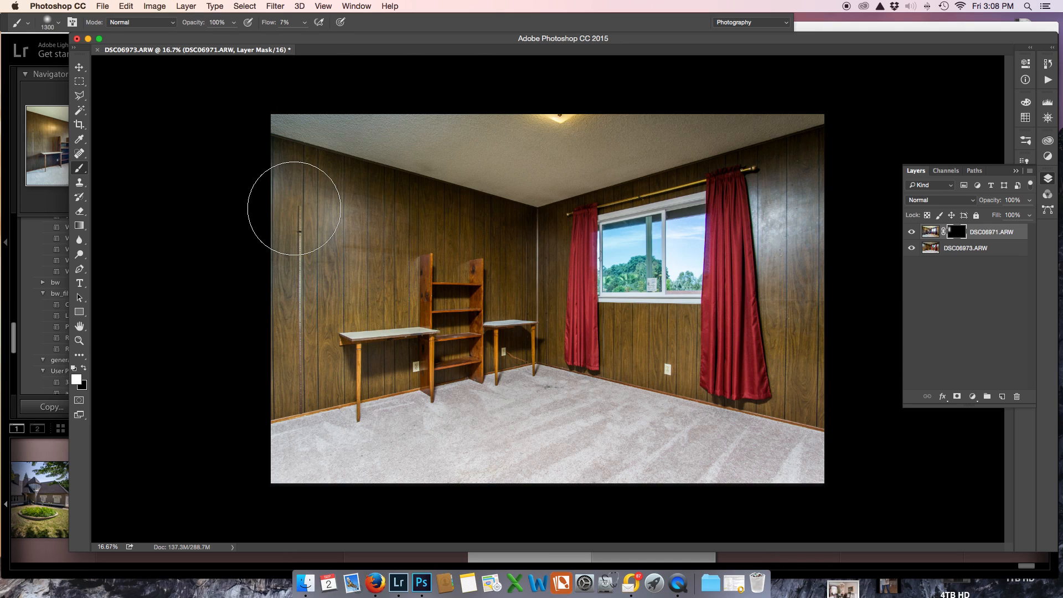
Step: Reduce the brush to 600 px and compare the image with the DSC06971.ARW layer hidden and shown
{"action": "key", "text": "bracketleft"}
{"action": "key", "text": "bracketleft"}
{"action": "key", "text": "bracketleft"}
{"action": "key", "text": "bracketleft"}
{"action": "key", "text": "bracketleft"}
{"action": "key", "text": "bracketleft"}
{"action": "key", "text": "bracketleft"}
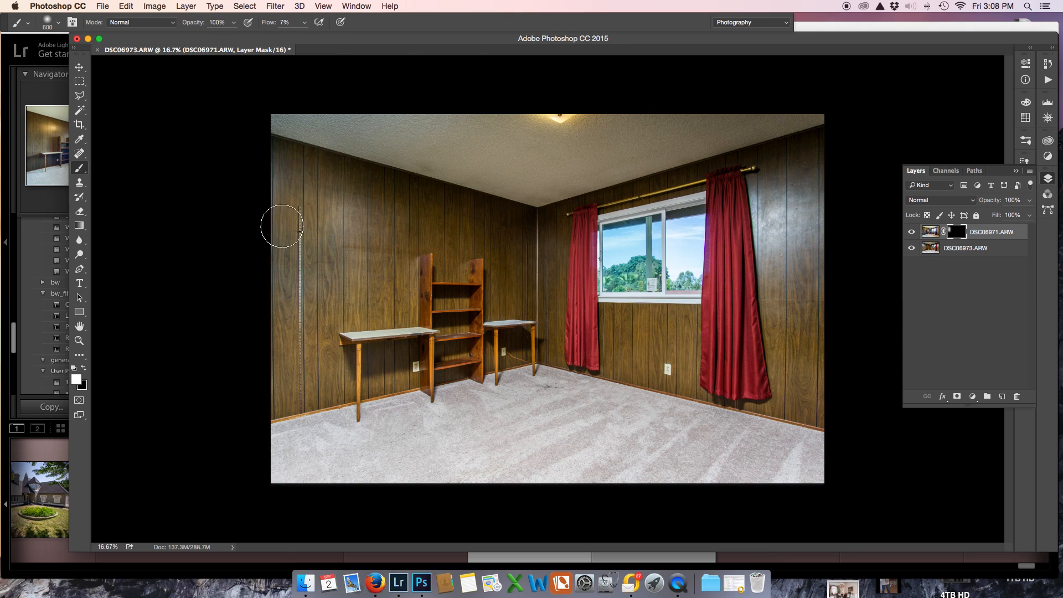
{"action": "left_click", "coordinate": [912, 235]}
{"action": "left_click", "coordinate": [913, 235]}
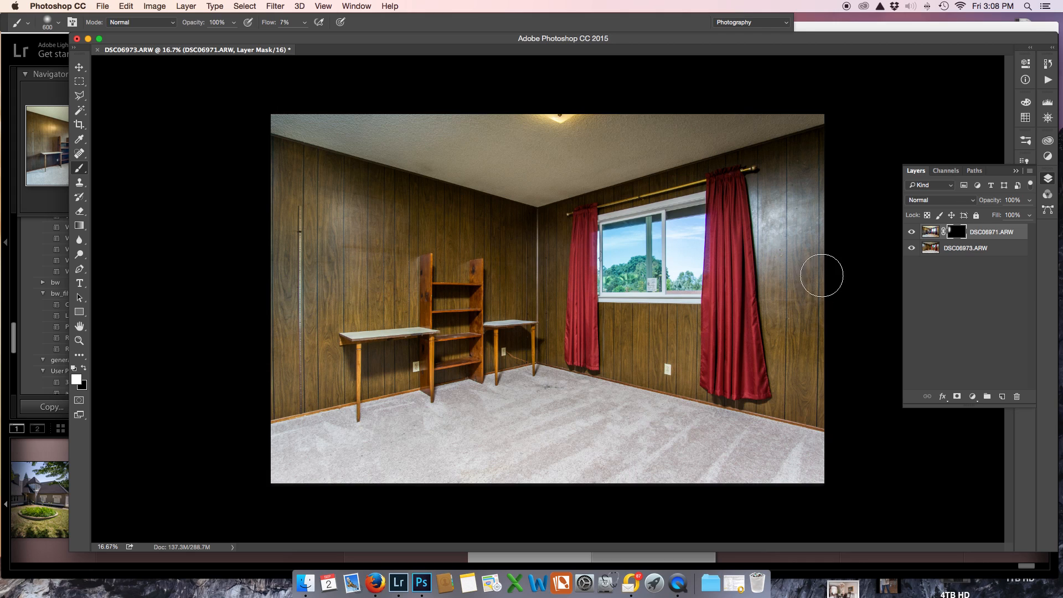
{"action": "left_click", "coordinate": [912, 232]}
{"action": "left_click", "coordinate": [912, 233]}
Step: Paint the mask white over the wall beside the right curtain with a 700 px brush, and switch the foreground color to black
{"action": "key", "text": "]"}
{"action": "mouse_move", "coordinate": [774, 187]}
{"action": "left_mouse_down"}
{"action": "mouse_move", "coordinate": [794, 273]}
{"action": "mouse_move", "coordinate": [803, 219]}
{"action": "mouse_move", "coordinate": [786, 232]}
{"action": "mouse_move", "coordinate": [797, 183]}
{"action": "mouse_move", "coordinate": [790, 243]}
{"action": "mouse_move", "coordinate": [772, 253]}
{"action": "mouse_move", "coordinate": [778, 189]}
{"action": "mouse_move", "coordinate": [761, 283]}
{"action": "mouse_move", "coordinate": [746, 262]}
{"action": "mouse_move", "coordinate": [752, 288]}
{"action": "mouse_move", "coordinate": [805, 179]}
{"action": "mouse_move", "coordinate": [811, 305]}
{"action": "mouse_move", "coordinate": [798, 306]}
{"action": "mouse_move", "coordinate": [818, 166]}
{"action": "mouse_move", "coordinate": [773, 155]}
{"action": "mouse_move", "coordinate": [762, 331]}
{"action": "mouse_move", "coordinate": [802, 326]}
{"action": "mouse_move", "coordinate": [790, 378]}
{"action": "mouse_move", "coordinate": [823, 287]}
{"action": "mouse_move", "coordinate": [822, 224]}
{"action": "mouse_move", "coordinate": [823, 247]}
{"action": "mouse_move", "coordinate": [775, 171]}
{"action": "mouse_move", "coordinate": [743, 188]}
{"action": "mouse_move", "coordinate": [764, 155]}
{"action": "mouse_move", "coordinate": [752, 237]}
{"action": "mouse_move", "coordinate": [773, 344]}
{"action": "mouse_move", "coordinate": [780, 224]}
{"action": "mouse_move", "coordinate": [805, 165]}
{"action": "mouse_move", "coordinate": [795, 296]}
{"action": "mouse_move", "coordinate": [806, 197]}
{"action": "mouse_move", "coordinate": [752, 318]}
{"action": "mouse_move", "coordinate": [752, 253]}
{"action": "mouse_move", "coordinate": [740, 339]}
{"action": "mouse_move", "coordinate": [749, 151]}
{"action": "mouse_move", "coordinate": [760, 289]}
{"action": "mouse_move", "coordinate": [765, 191]}
{"action": "mouse_move", "coordinate": [766, 247]}
{"action": "mouse_move", "coordinate": [747, 317]}
{"action": "mouse_move", "coordinate": [754, 220]}
{"action": "mouse_move", "coordinate": [765, 244]}
{"action": "left_mouse_up"}
{"action": "mouse_move", "coordinate": [870, 267]}
{"action": "left_mouse_down"}
{"action": "mouse_move", "coordinate": [715, 197]}
{"action": "mouse_move", "coordinate": [739, 270]}
{"action": "mouse_move", "coordinate": [772, 286]}
{"action": "mouse_move", "coordinate": [810, 268]}
{"action": "mouse_move", "coordinate": [760, 270]}
{"action": "mouse_move", "coordinate": [768, 288]}
{"action": "mouse_move", "coordinate": [753, 337]}
{"action": "mouse_move", "coordinate": [771, 347]}
{"action": "mouse_move", "coordinate": [718, 323]}
{"action": "mouse_move", "coordinate": [727, 277]}
{"action": "left_mouse_up"}
{"action": "key", "text": "x"}
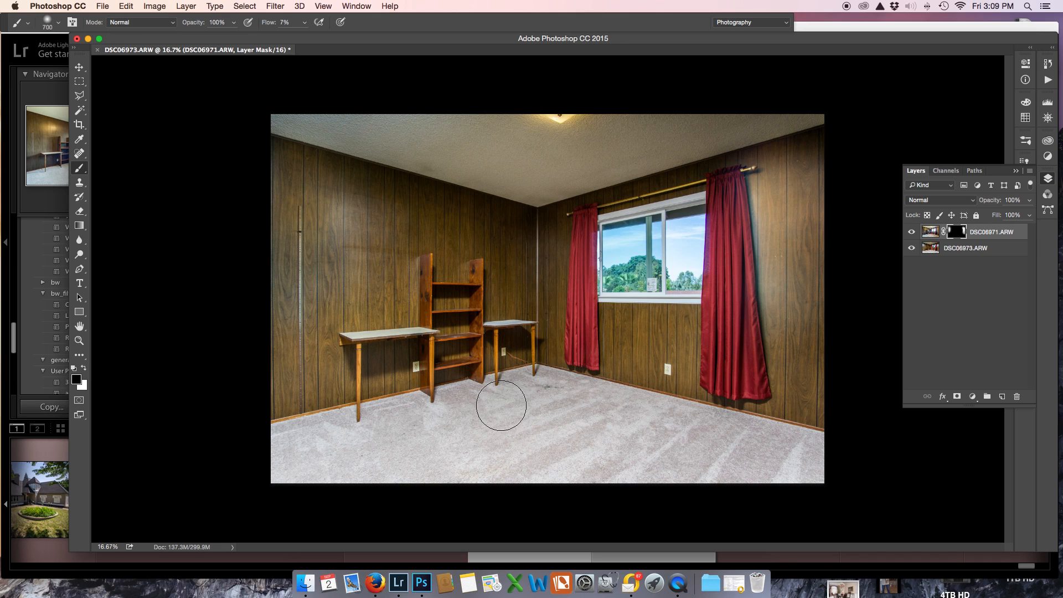
Step: Switch back to white and paint the mask over the carpet and back walls, starting with an 800 px brush
{"action": "key", "text": "x"}
{"action": "key", "text": "bracketright"}
{"action": "key", "text": "bracketright"}
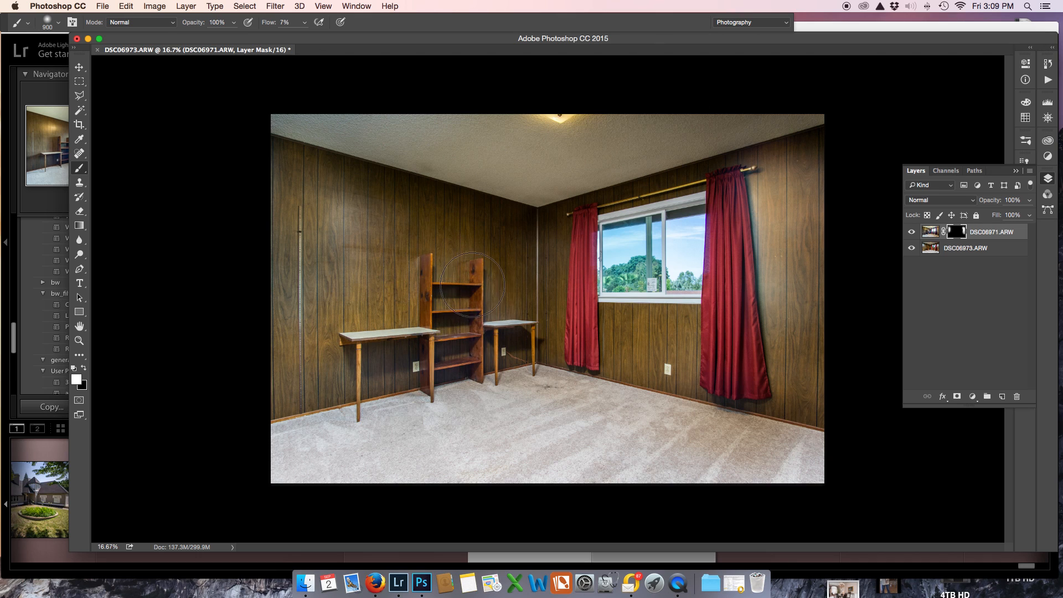
{"action": "mouse_move", "coordinate": [528, 225]}
{"action": "left_mouse_down"}
{"action": "mouse_move", "coordinate": [677, 107]}
{"action": "mouse_move", "coordinate": [553, 142]}
{"action": "mouse_move", "coordinate": [709, 242]}
{"action": "left_mouse_up"}
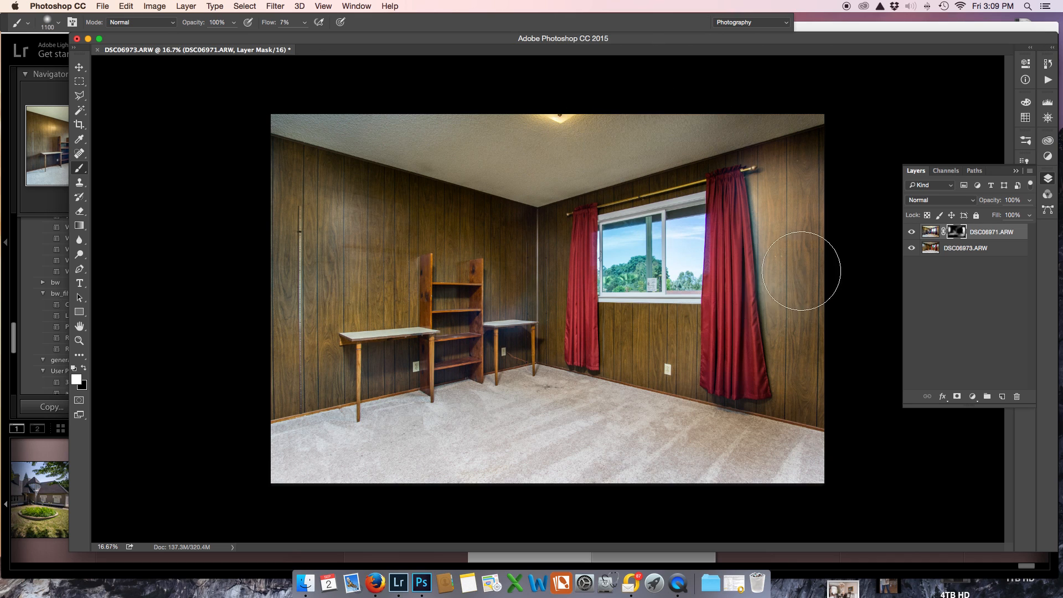
Step: Enlarge the brush to 1500 px and paint the mask white over the ceiling to brighten it
{"action": "key", "text": "bracketright"}
{"action": "key", "text": "bracketright"}
{"action": "key", "text": "bracketright"}
{"action": "key", "text": "bracketright"}
{"action": "key", "text": "bracketright"}
{"action": "key", "text": "bracketright"}
{"action": "mouse_move", "coordinate": [681, 99]}
{"action": "left_mouse_down"}
{"action": "mouse_move", "coordinate": [560, 113]}
{"action": "mouse_move", "coordinate": [290, 101]}
{"action": "mouse_move", "coordinate": [545, 125]}
{"action": "mouse_move", "coordinate": [861, 94]}
{"action": "mouse_move", "coordinate": [660, 136]}
{"action": "mouse_move", "coordinate": [796, 107]}
{"action": "mouse_move", "coordinate": [685, 114]}
{"action": "mouse_move", "coordinate": [579, 151]}
{"action": "mouse_move", "coordinate": [662, 158]}
{"action": "left_mouse_up"}
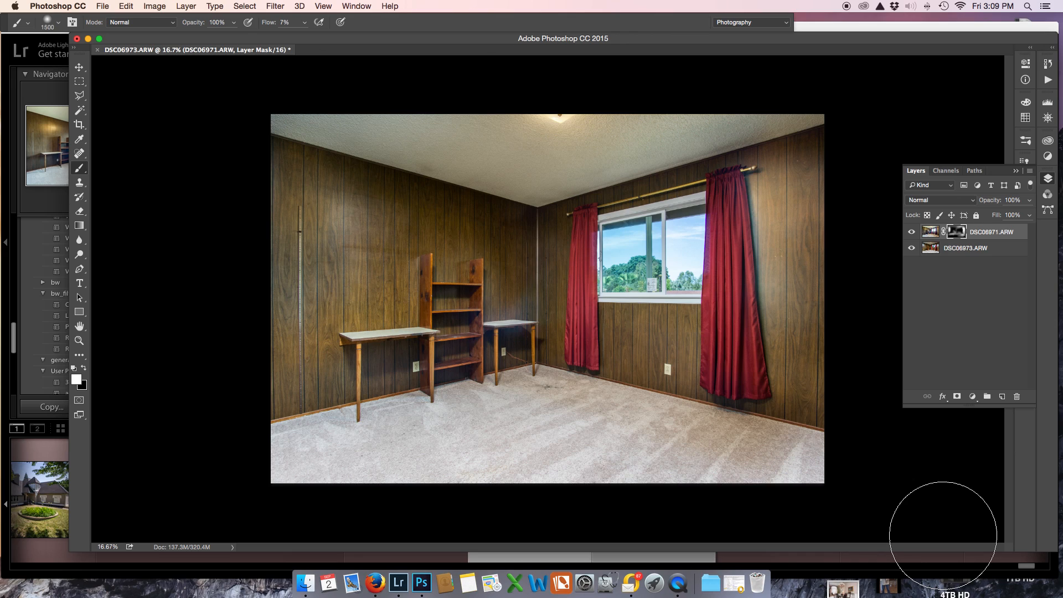
Step: Save and close the blended bedroom image, and return to Lightroom
{"action": "key", "text": "super+s"}
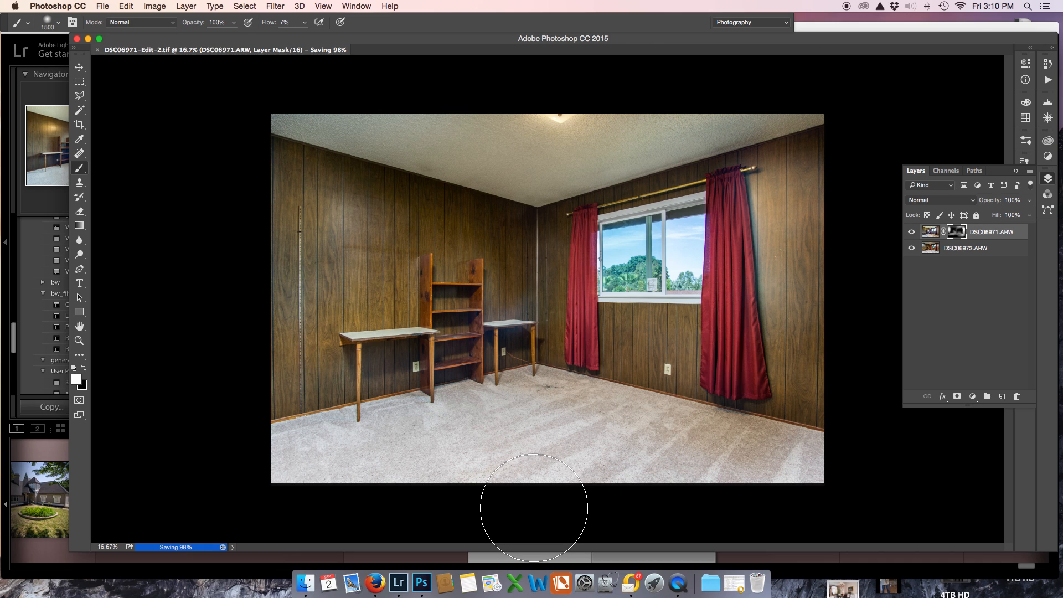
{"action": "key", "text": "super+w"}
{"action": "left_click", "coordinate": [398, 582]}
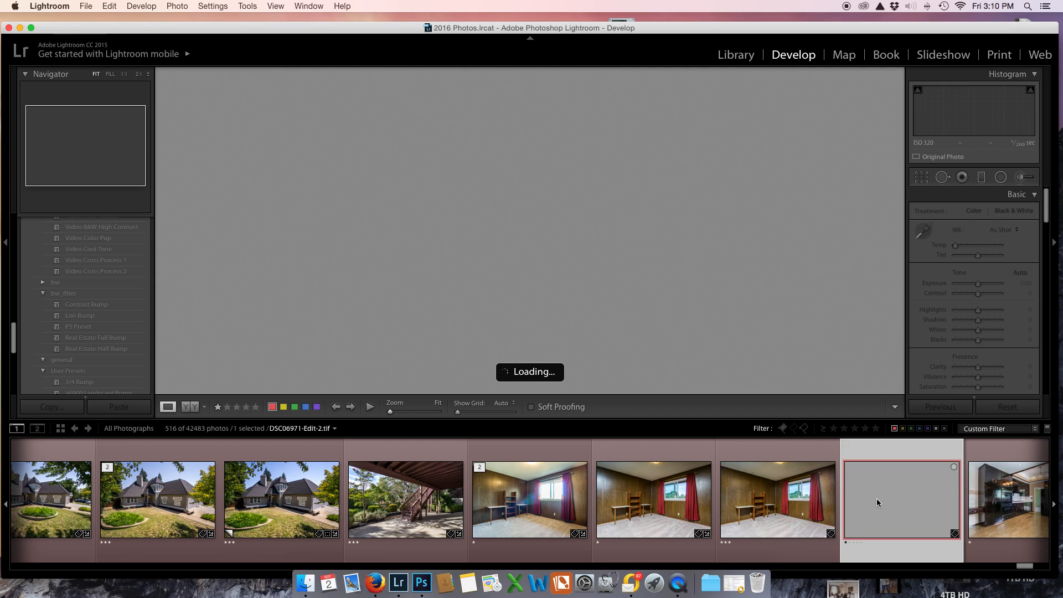
Step: Compare DSC06971-Edit-2.tif with the earlier DSC06971-Edit.tif at full screen
{"action": "key", "text": "super+alt+2"}
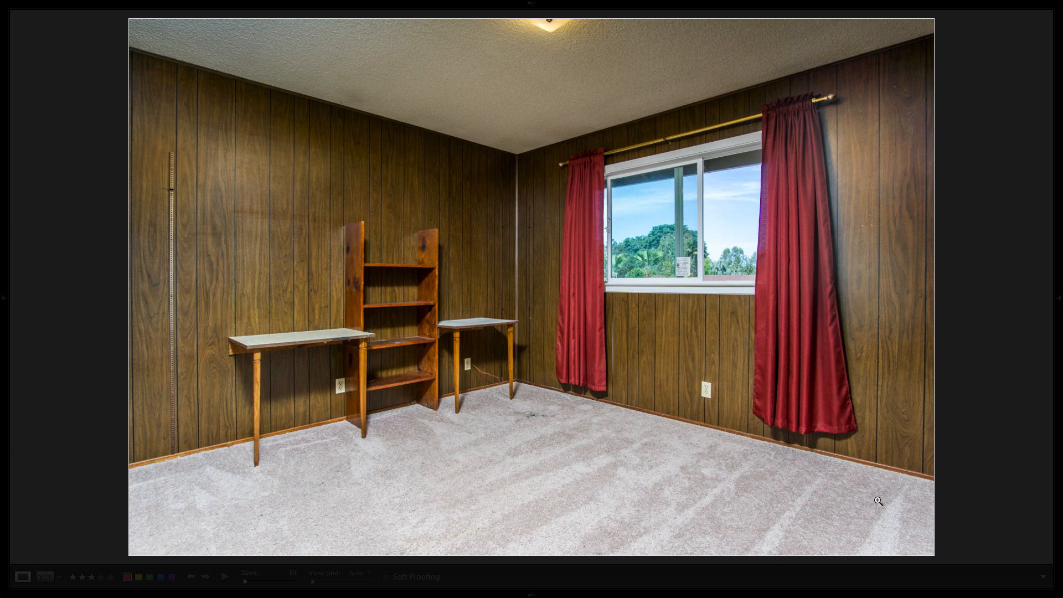
{"action": "key", "text": "Right"}
{"action": "key", "text": "Right"}
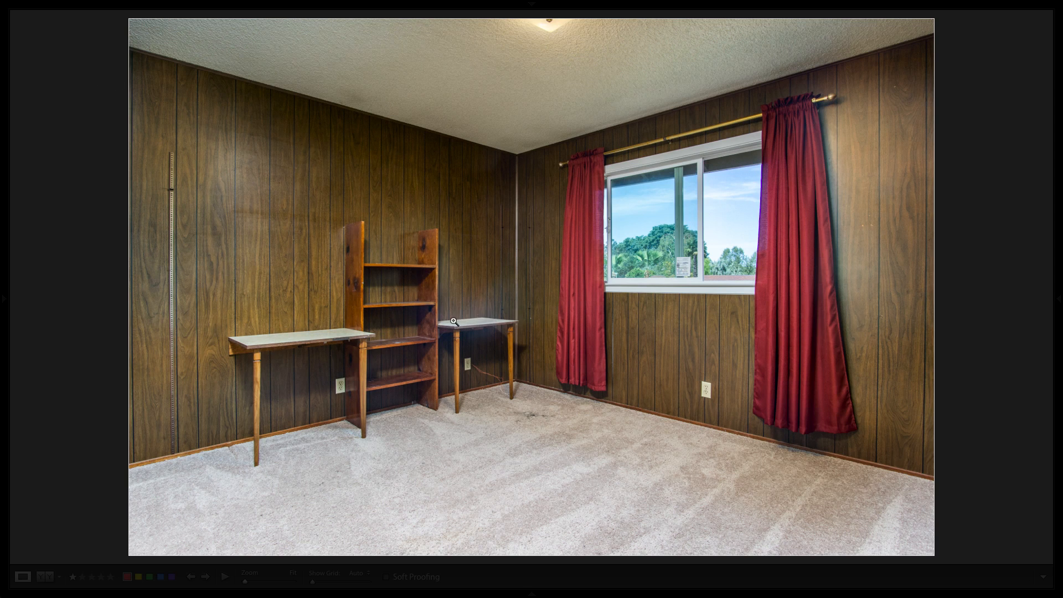
{"action": "key", "text": "Left"}
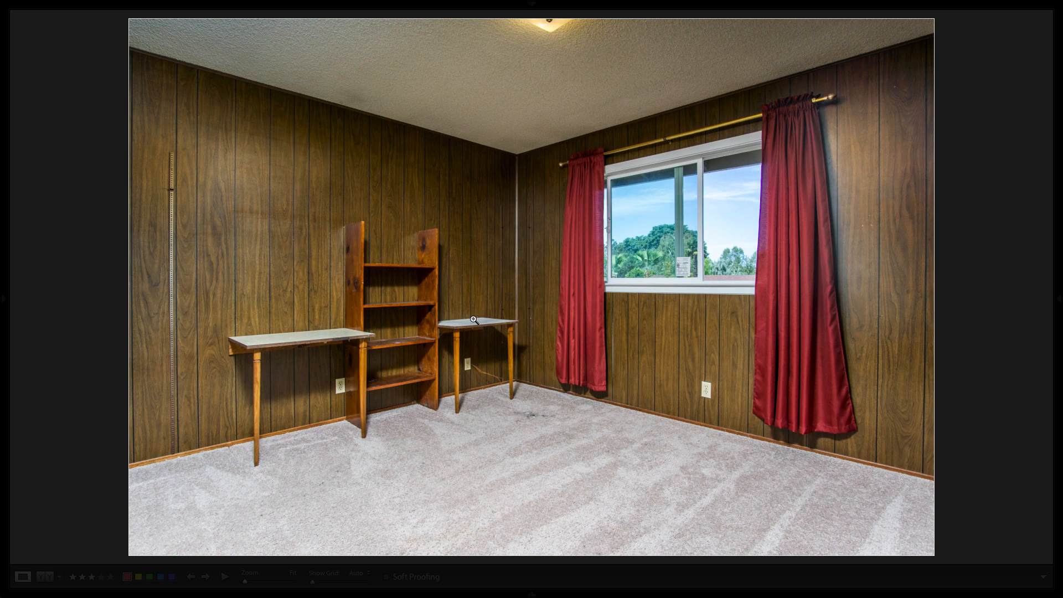
{"action": "key", "text": "Escape"}
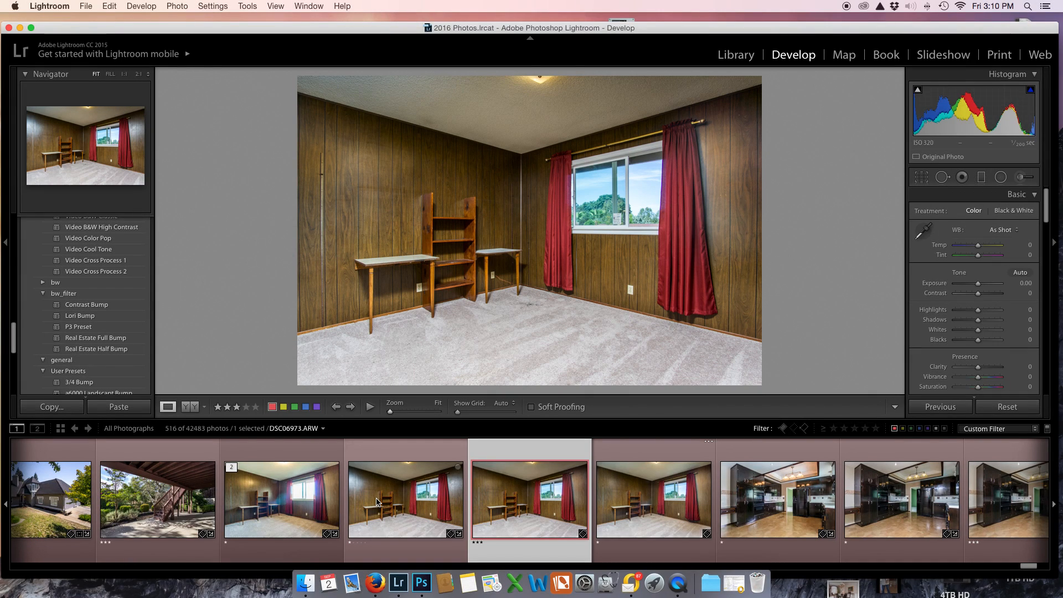
Step: Compare the bedroom blend DSC06971-Edit.tif with the neighbouring DSC06973.ARW at full screen
{"action": "left_click", "coordinate": [377, 502], "text": "super"}
{"action": "key", "text": "super+shift+f"}
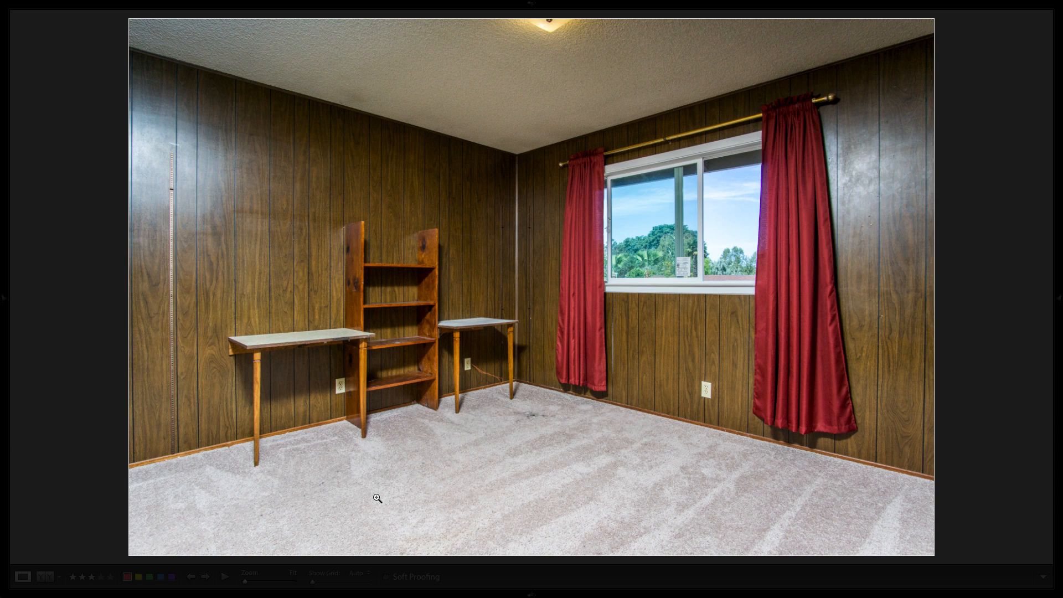
{"action": "key", "text": "3"}
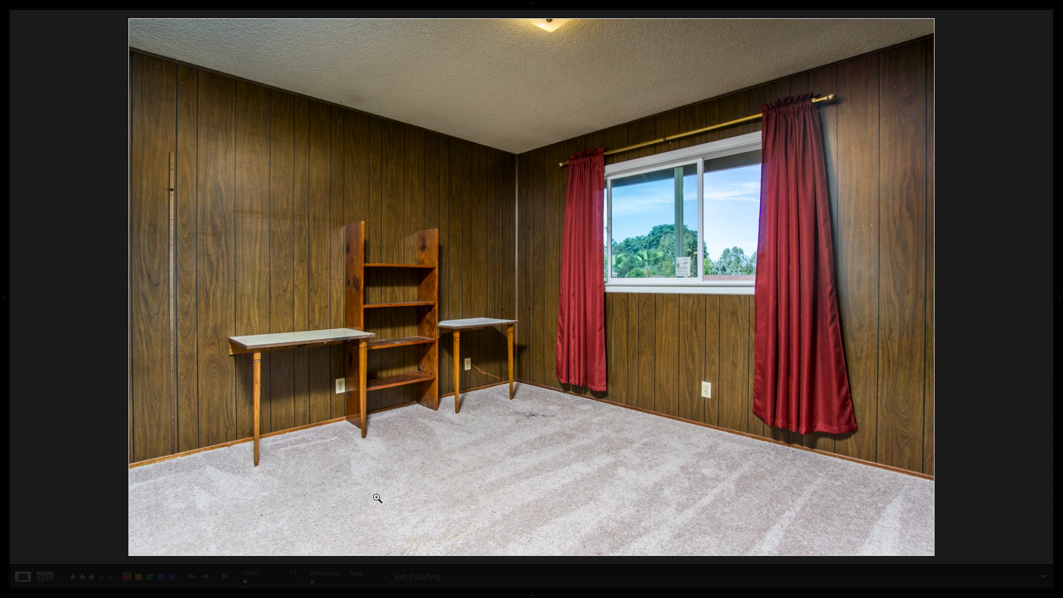
{"action": "key", "text": "3"}
{"action": "key", "text": "1"}
{"action": "key", "text": "Escape"}
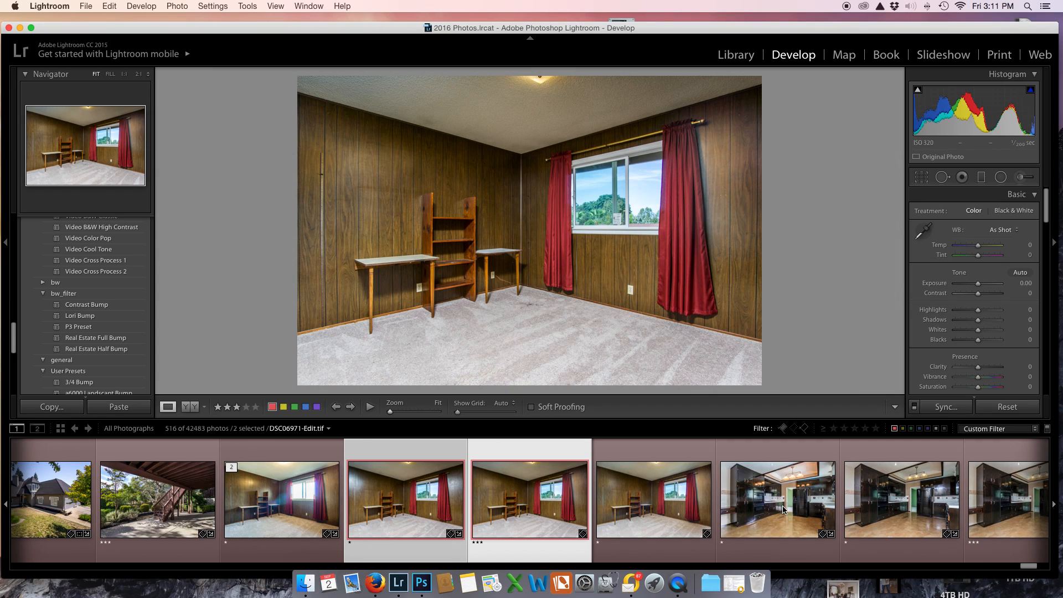
Step: View the kitchen blend DSC07005-Edit.tif and the dining area blend DSC07012-Edit.tif
{"action": "left_click", "coordinate": [1002, 502]}
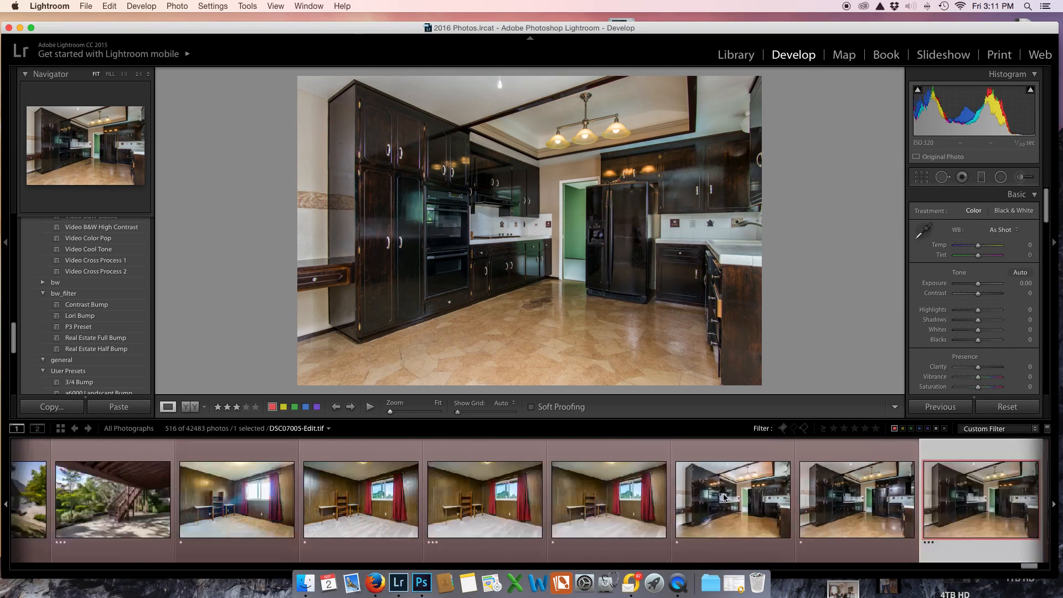
{"action": "left_click", "coordinate": [921, 519]}
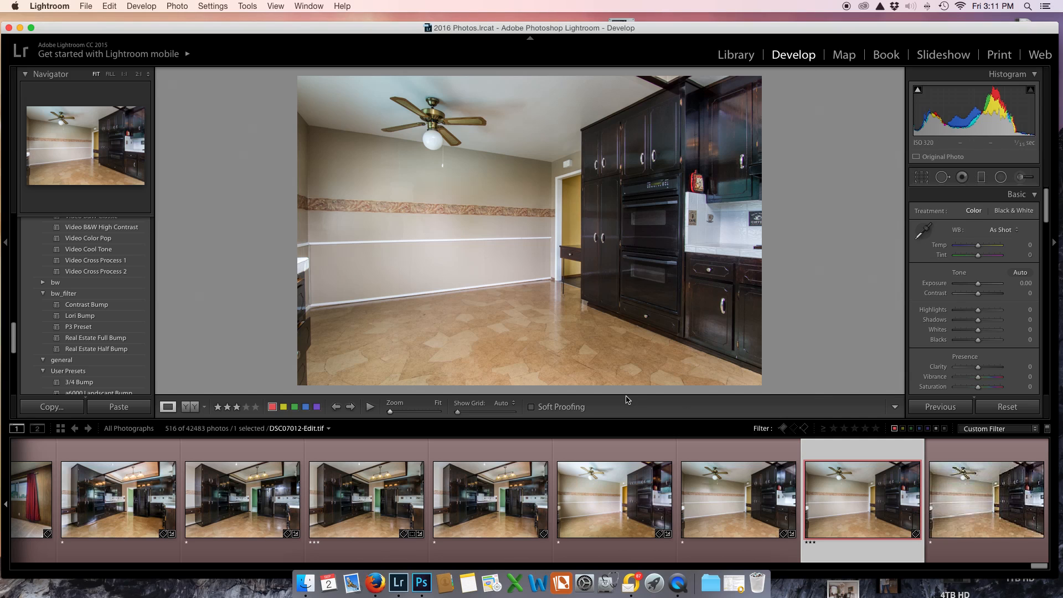
{"action": "right_click", "coordinate": [678, 575]}
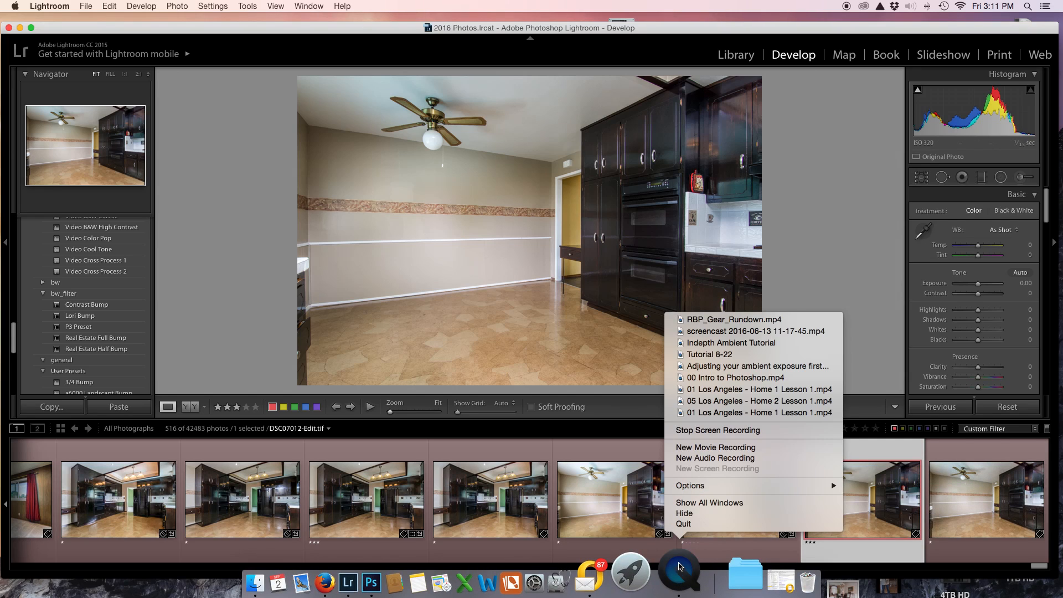